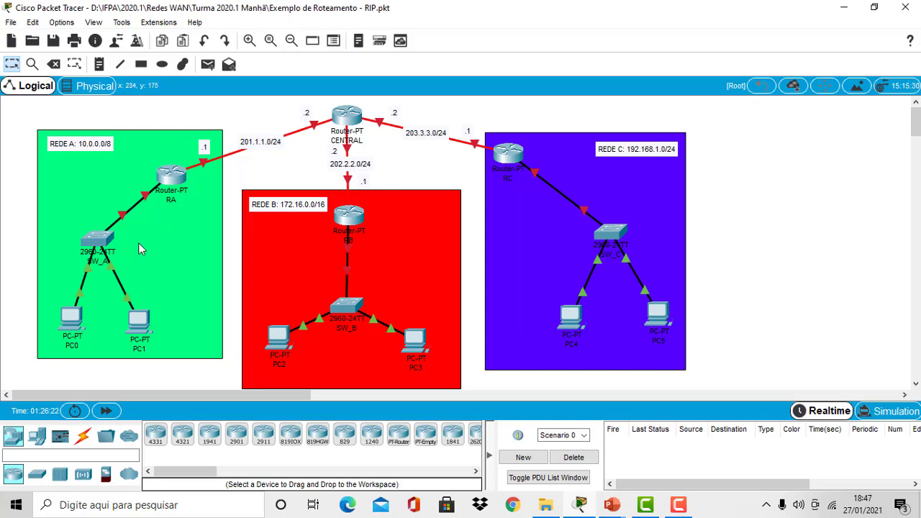
Check PC0's IP configuration, examining its IPv4 address against the network label of REDE A
click(71, 324)
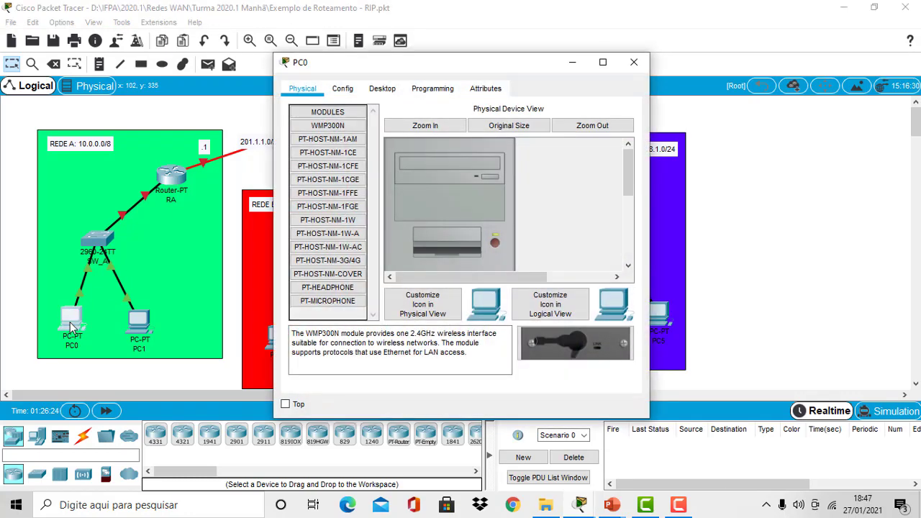
click(381, 89)
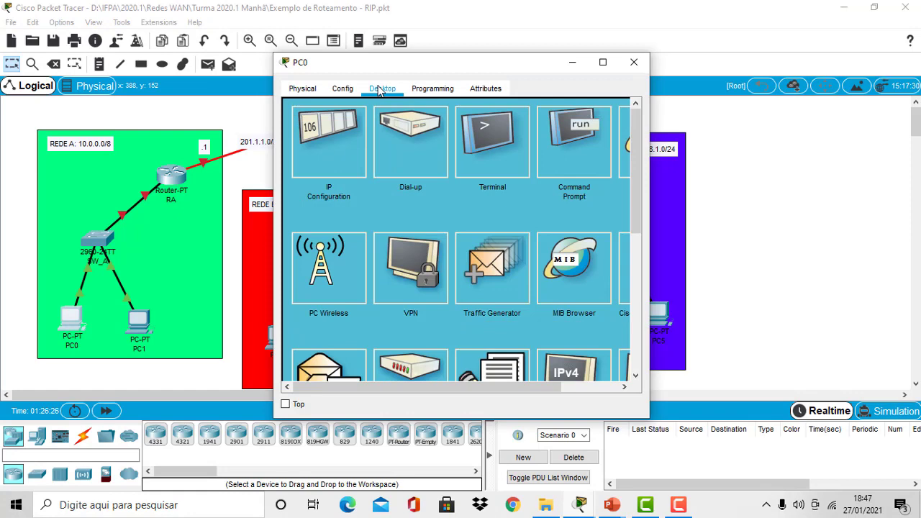
click(347, 142)
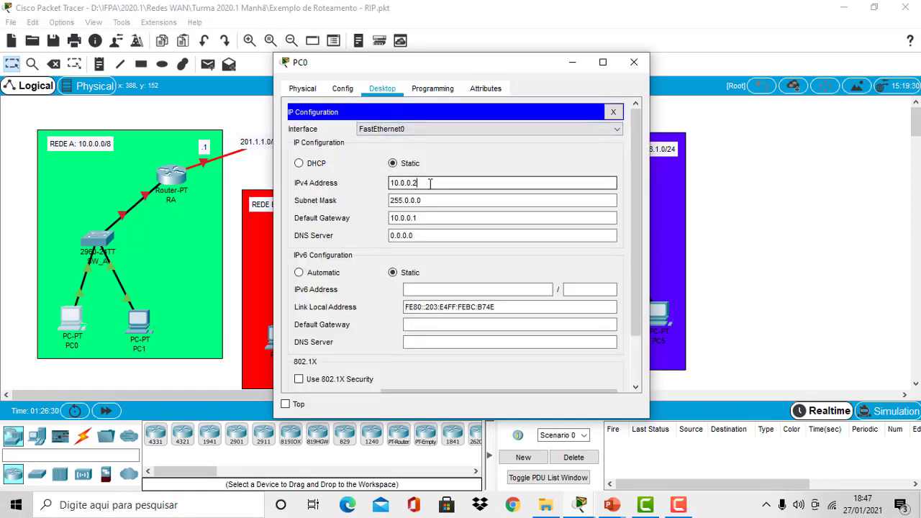
drag(430, 183, 386, 183)
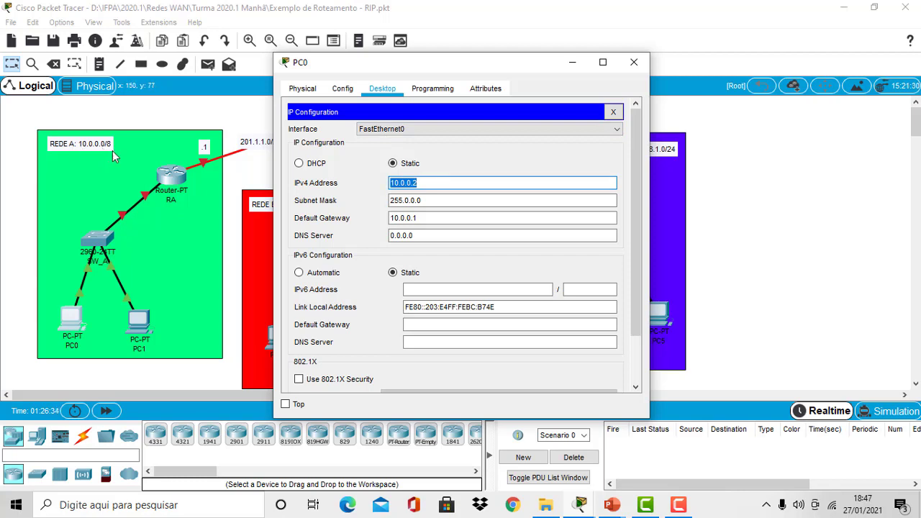
click(612, 112)
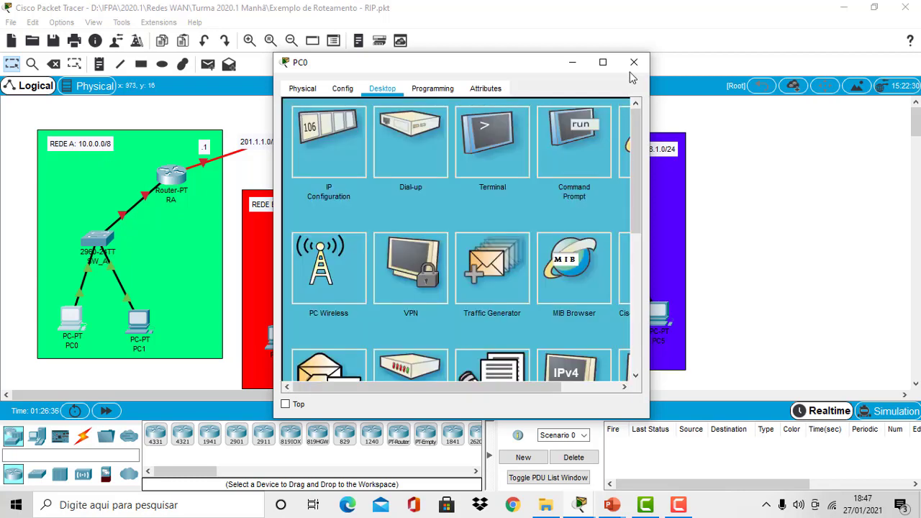
click(633, 63)
Check PC2's IP configuration, comparing its IPv4 address with the network label of REDE B
click(281, 338)
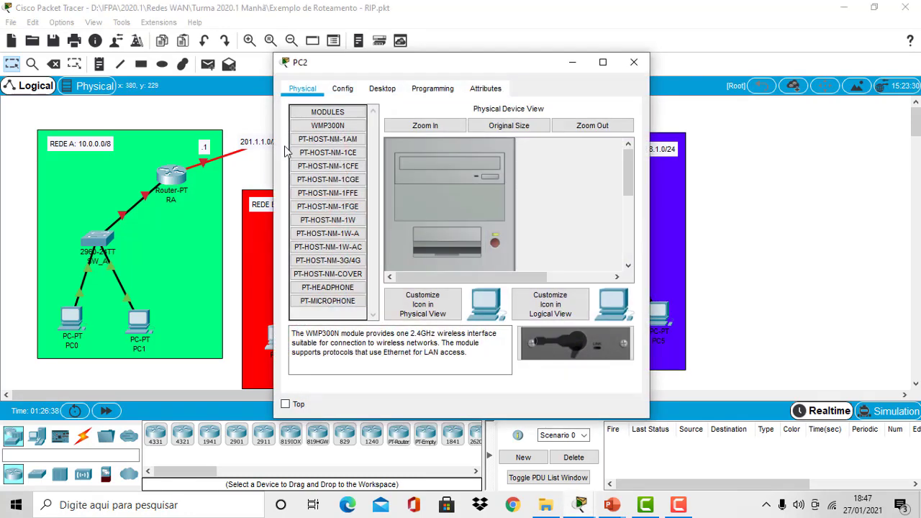
click(382, 90)
click(346, 148)
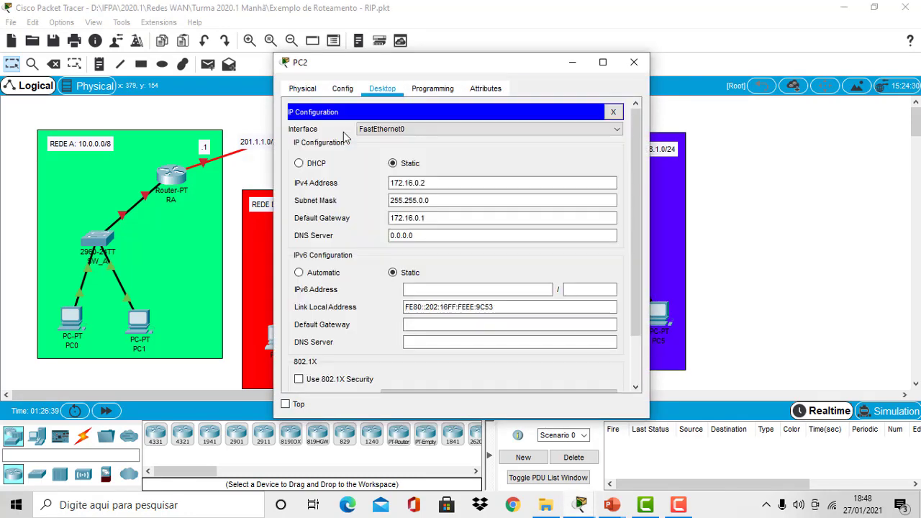
click(446, 183)
drag(446, 183, 368, 183)
drag(440, 65, 588, 63)
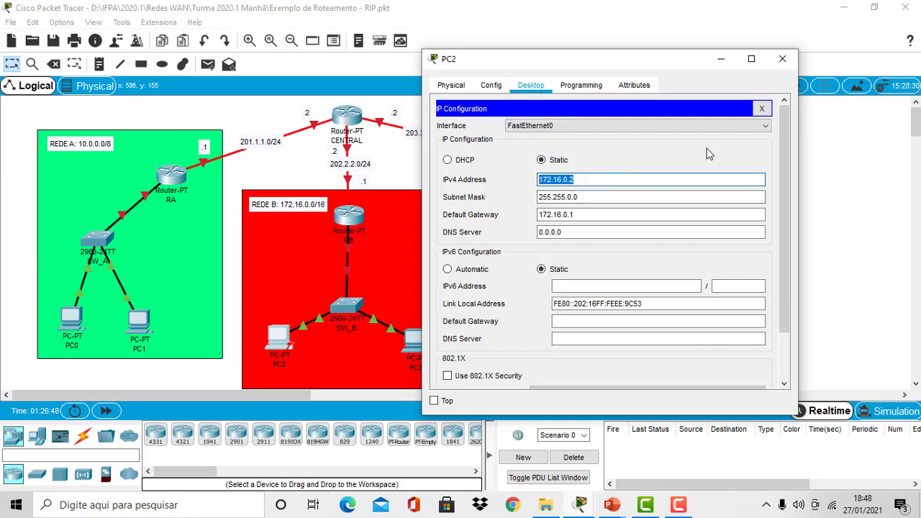
click(761, 108)
click(782, 58)
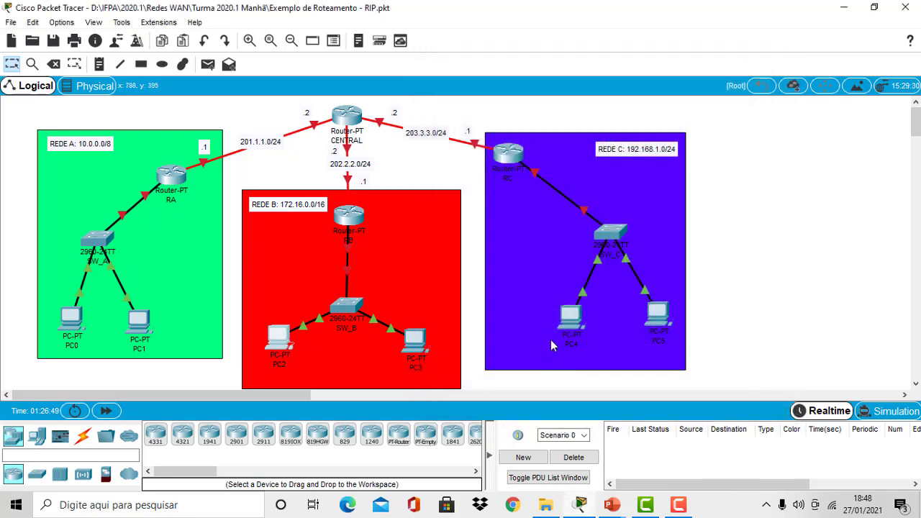
Check PC4's IP configuration, comparing its IPv4 address with the network label of REDE C
click(574, 328)
click(382, 88)
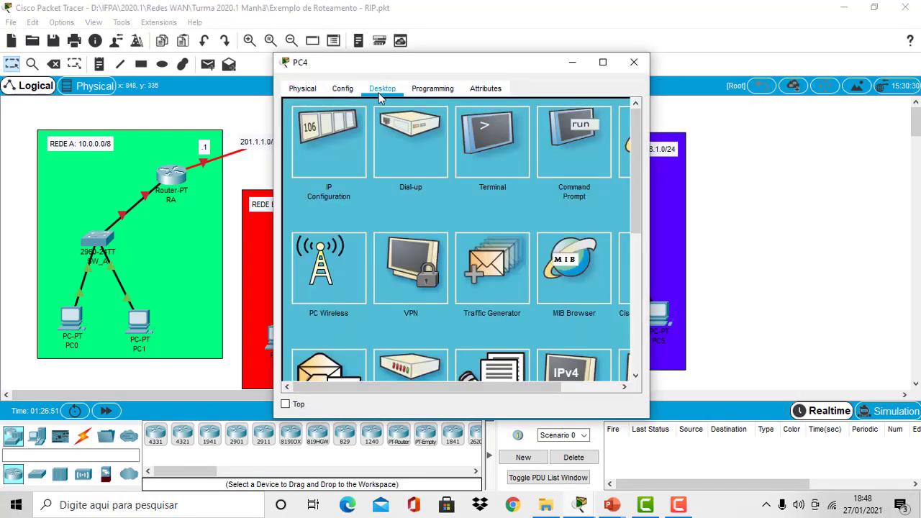
click(325, 129)
drag(429, 183, 369, 171)
drag(475, 64, 340, 64)
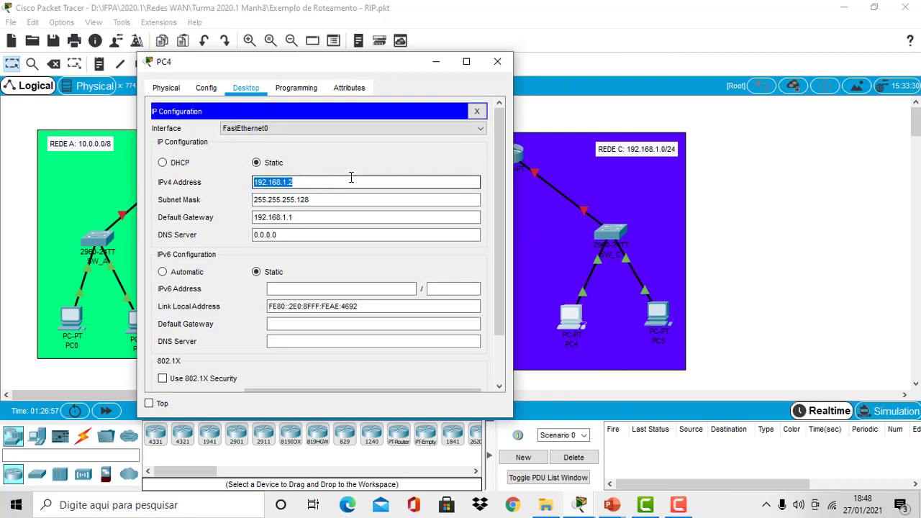
click(509, 64)
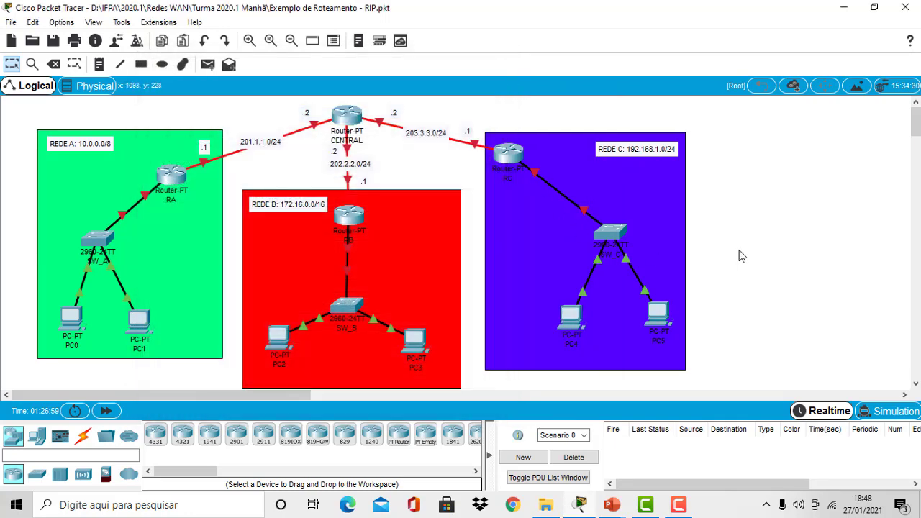
Test connectivity inside REDE A with a simple PDU from PC0 to PC1, and delete the scenario's results
click(207, 64)
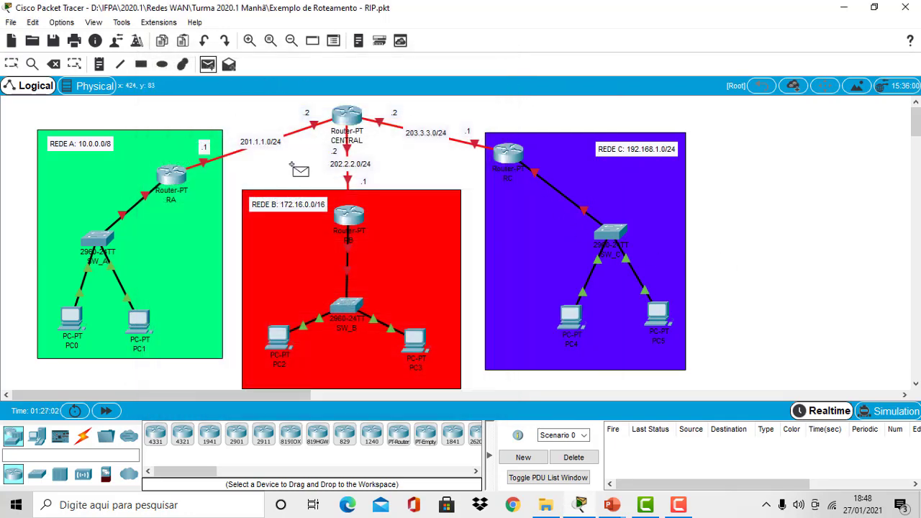
click(75, 319)
click(139, 319)
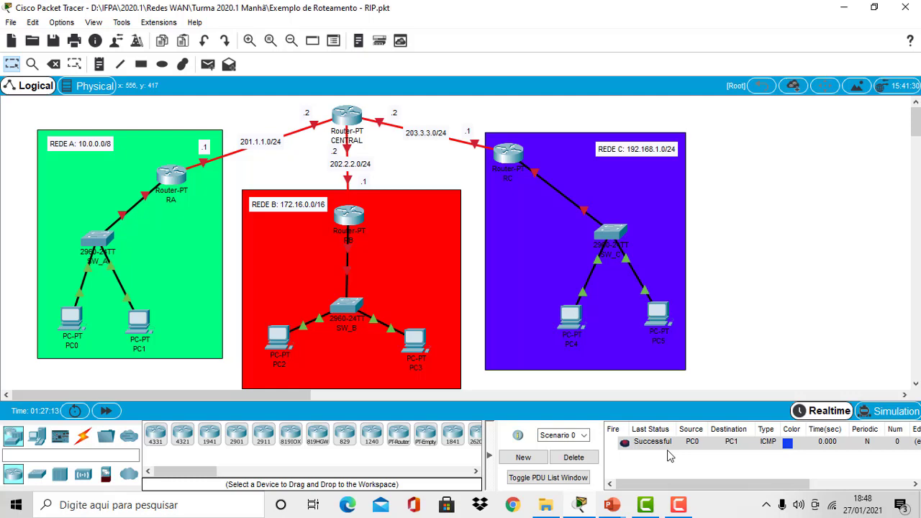
click(576, 458)
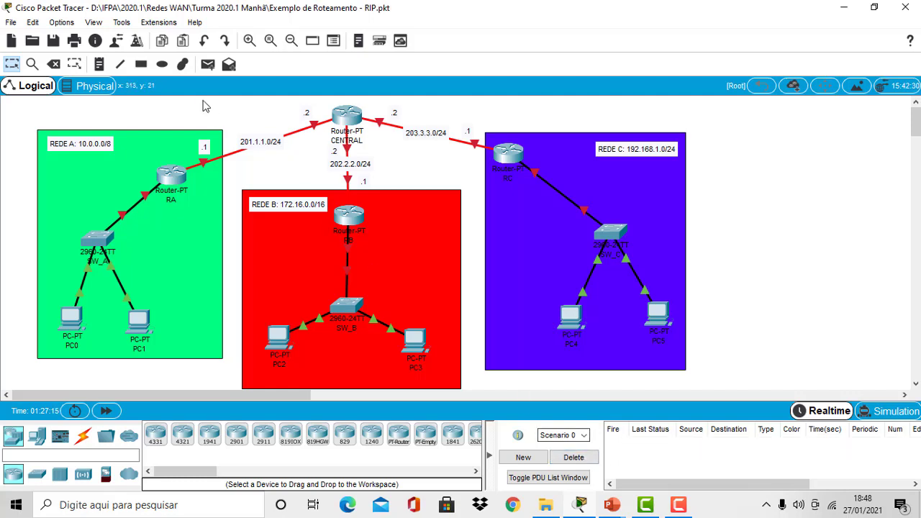
Test local connectivity with simple PDUs from PC2 to PC3 and from PC4 to PC5, and delete the scenario's results
click(207, 66)
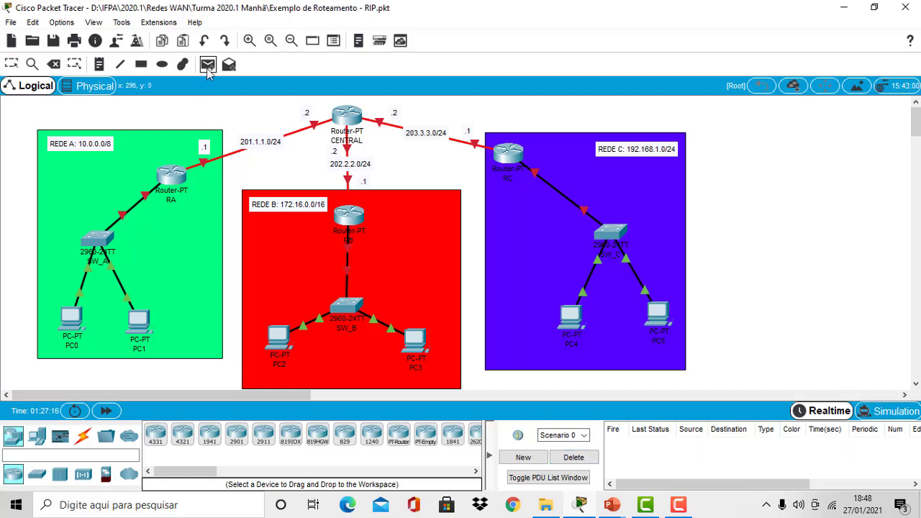
click(279, 335)
click(416, 338)
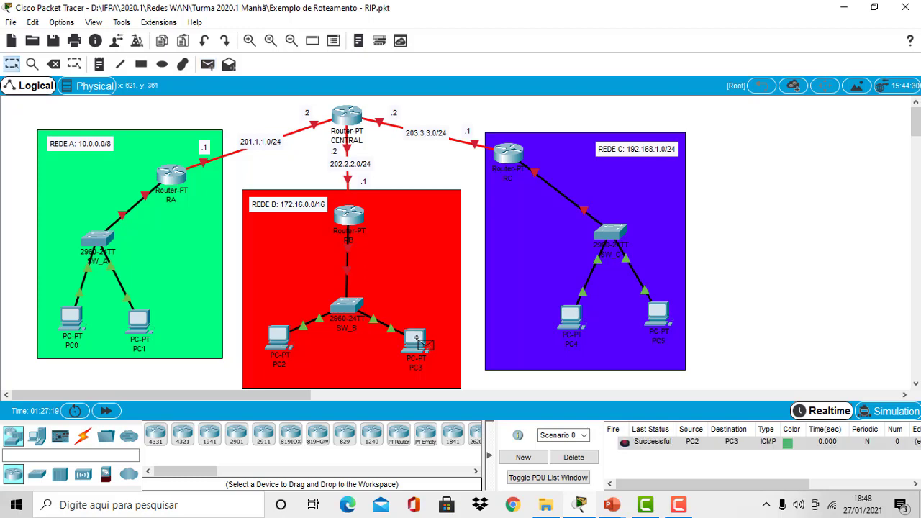
click(207, 65)
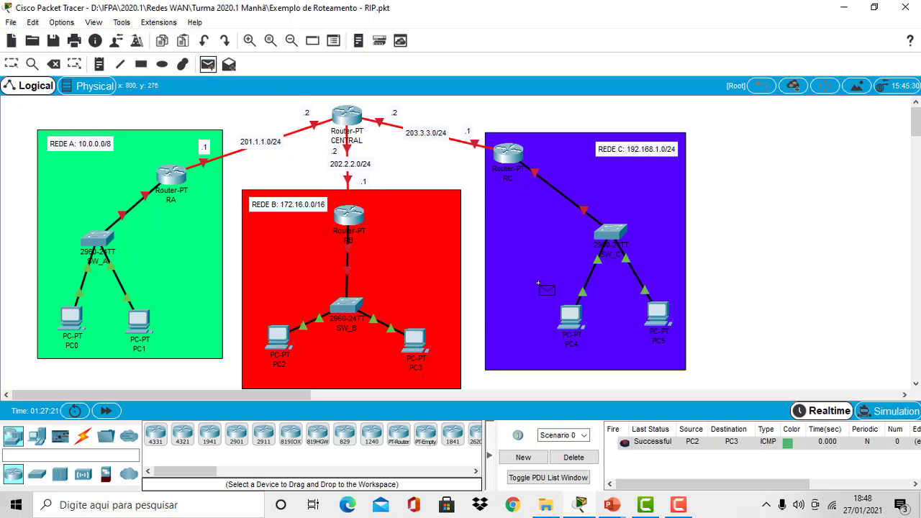
click(569, 315)
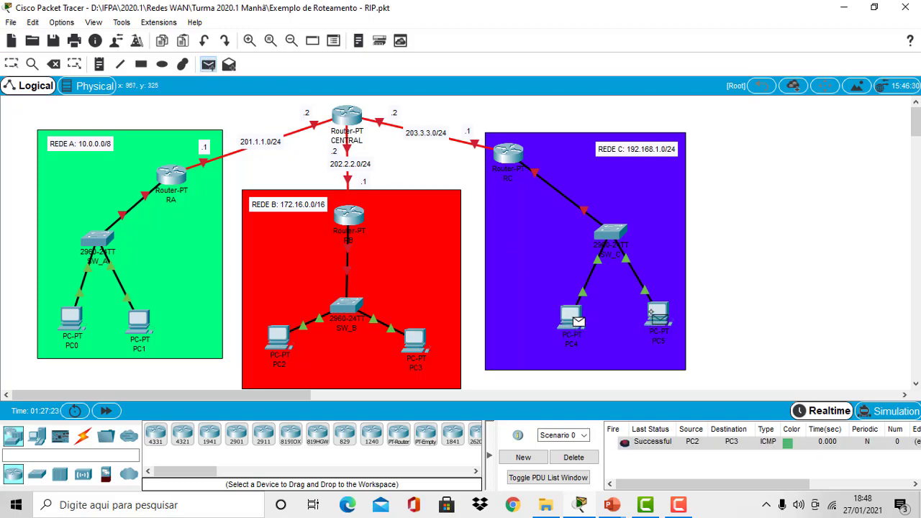
click(653, 313)
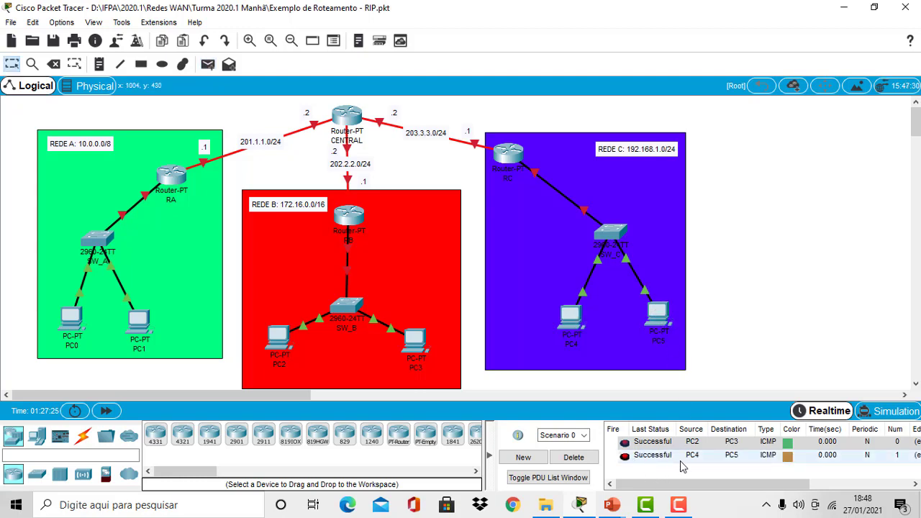
click(581, 458)
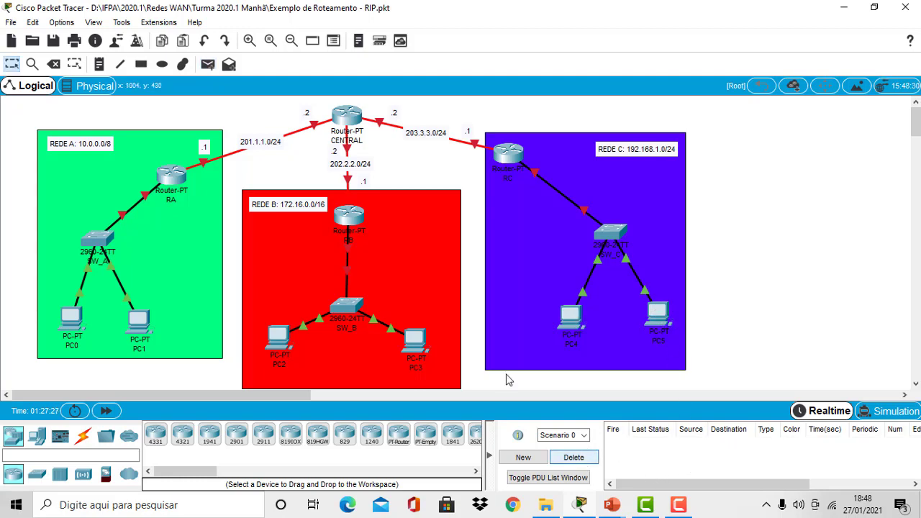
Test connectivity between REDE A and REDE B with a simple PDU from PC0 to PC2
click(207, 64)
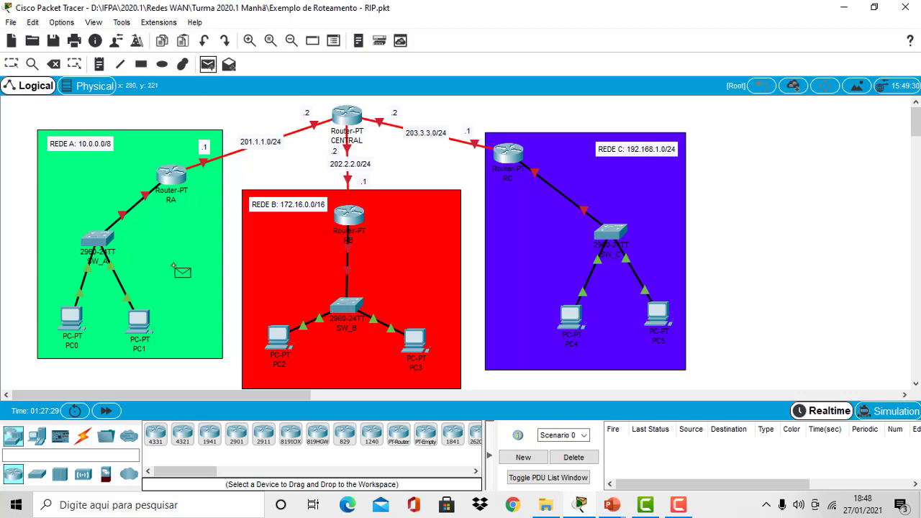
click(76, 317)
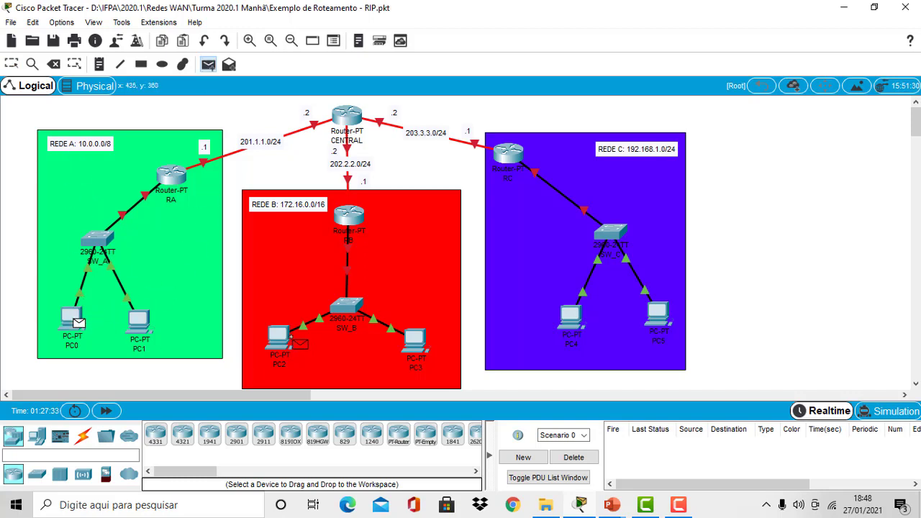
click(291, 336)
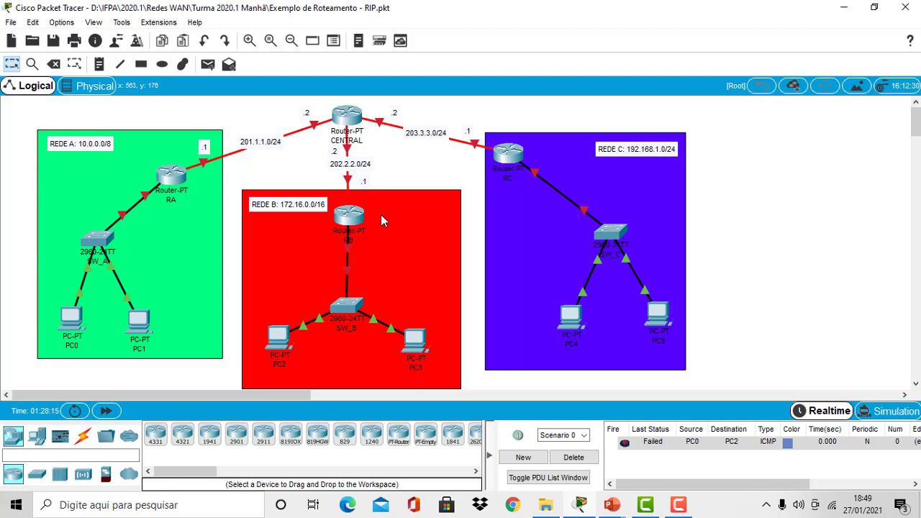
Open a blank Notepad (Bloco de Notas) document and place its window beside the RA and RB routers
click(129, 506)
text(nope)
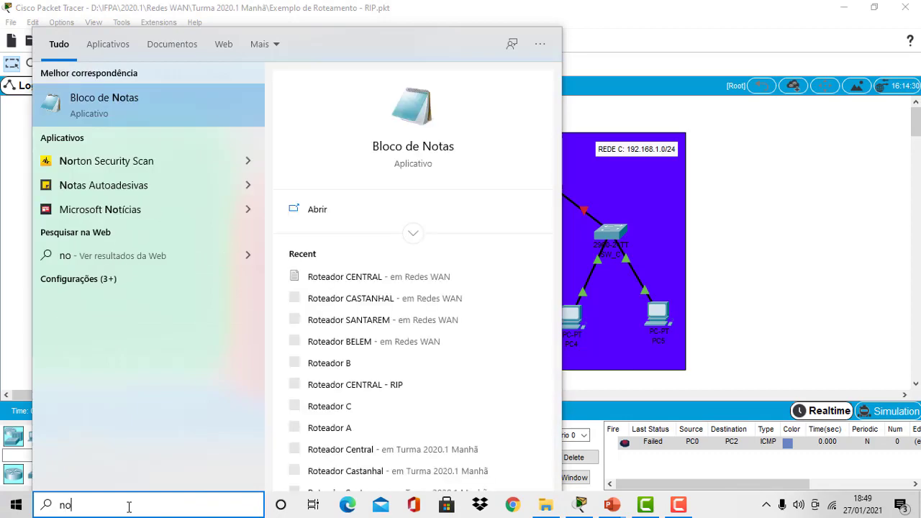
key(BackSpace)
key(BackSpace)
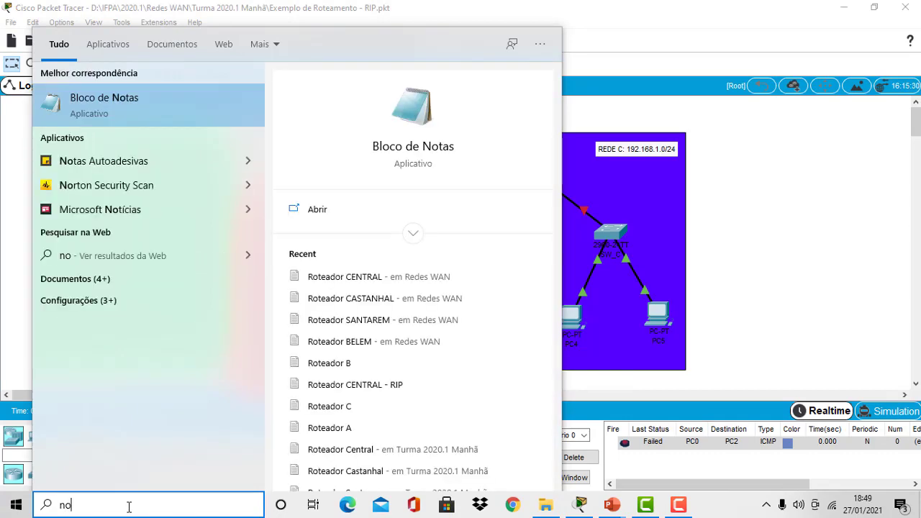
text(te)
key(Return)
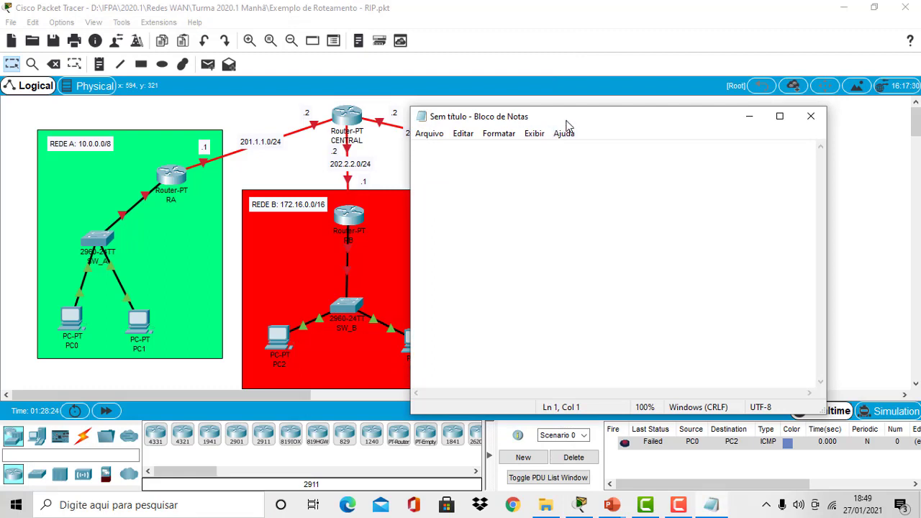
drag(567, 124, 639, 97)
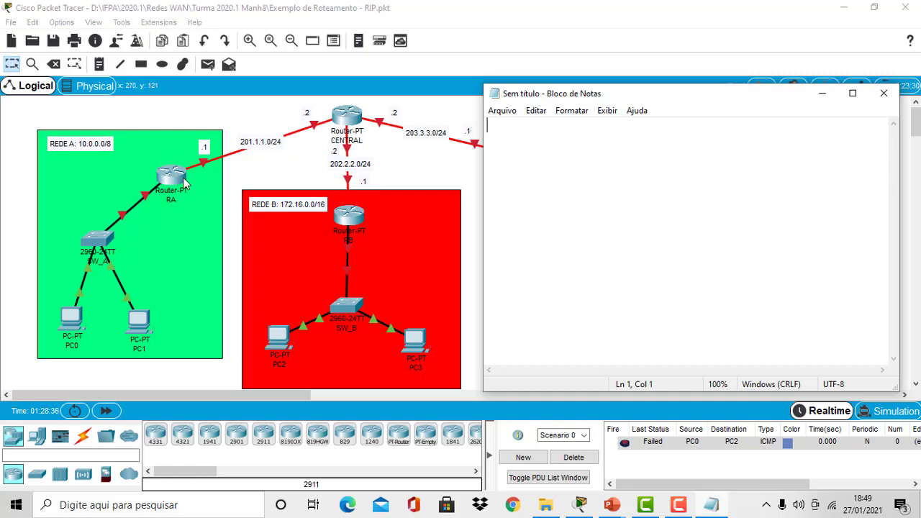
Write the heading "Roteador A:" followed by a blank line and the commands "enable" and "configure terminal" on separate lines
text(Ro)
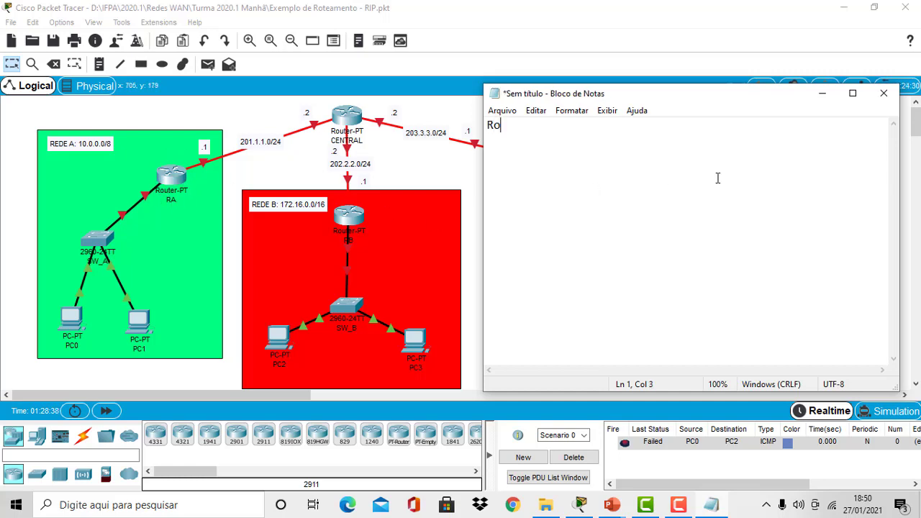
text(teador A:)
key(Return)
text(enable)
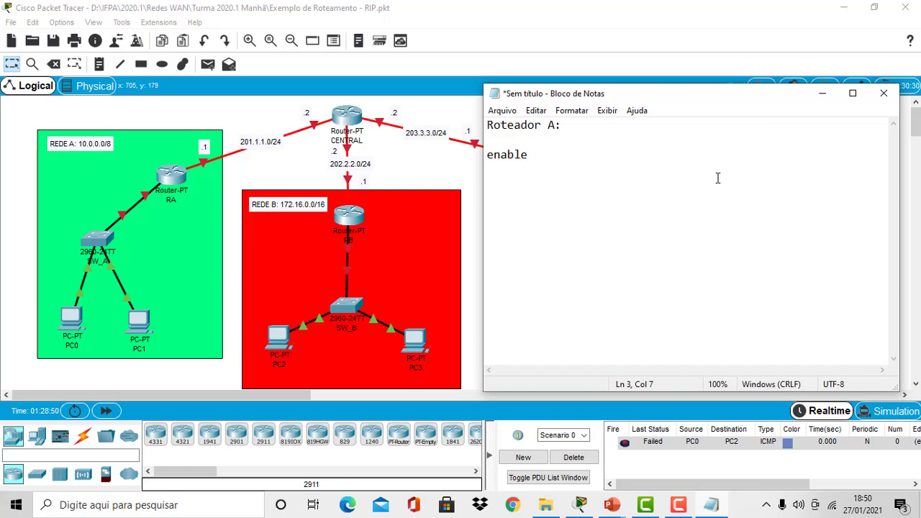
text(configure ter)
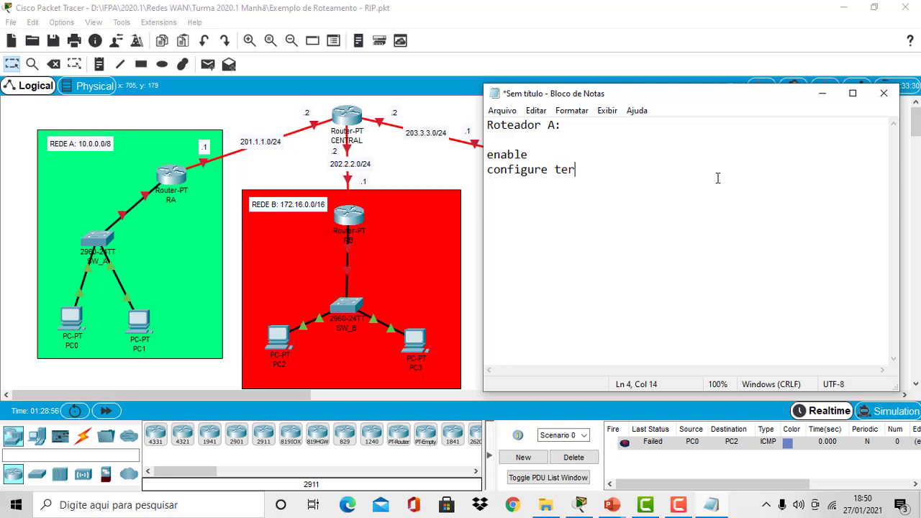
text(minal)
key(Return)
Add the command "hostname RA" below "configure terminal", start a new line, and switch back to the Packet Tracer topology
text(host)
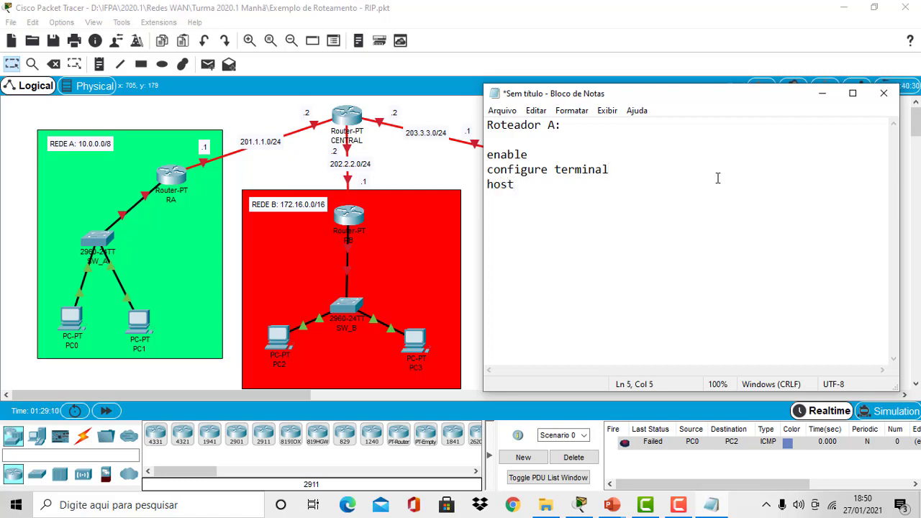
text(name R)
text(A)
key(Return)
drag(487, 169, 614, 168)
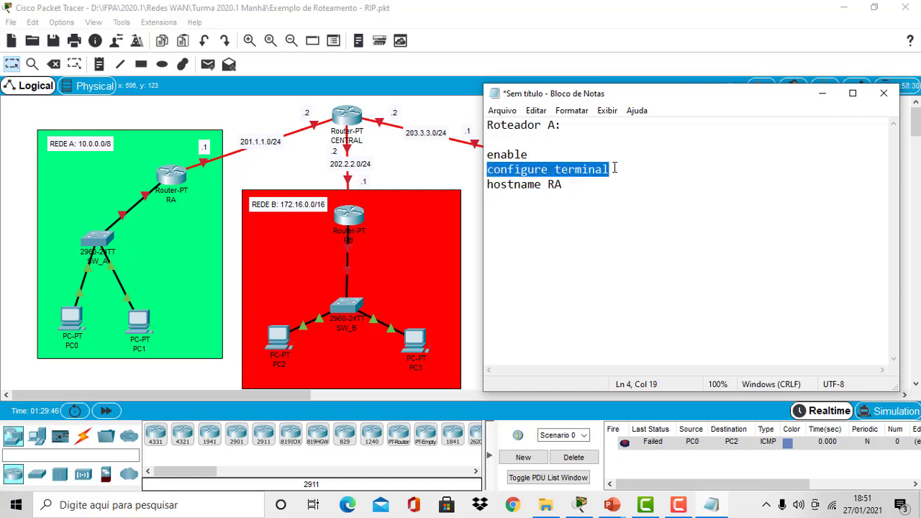
click(520, 204)
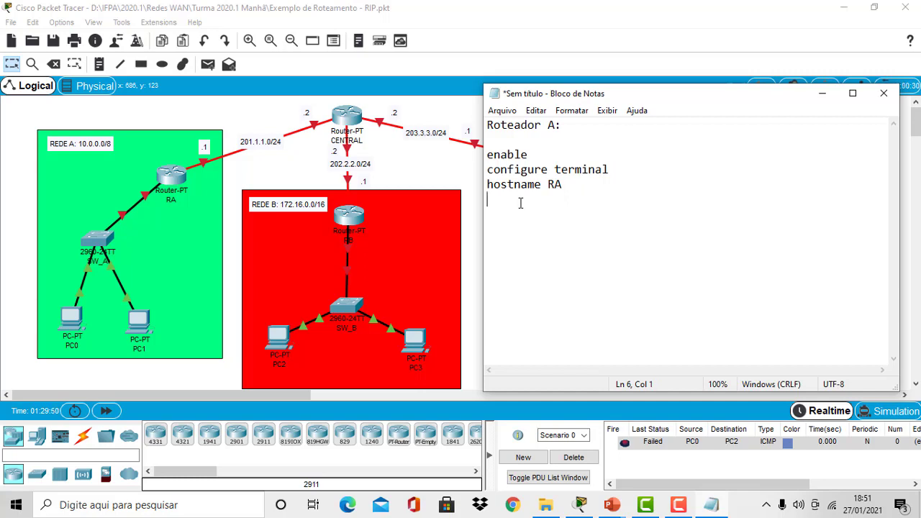
click(251, 128)
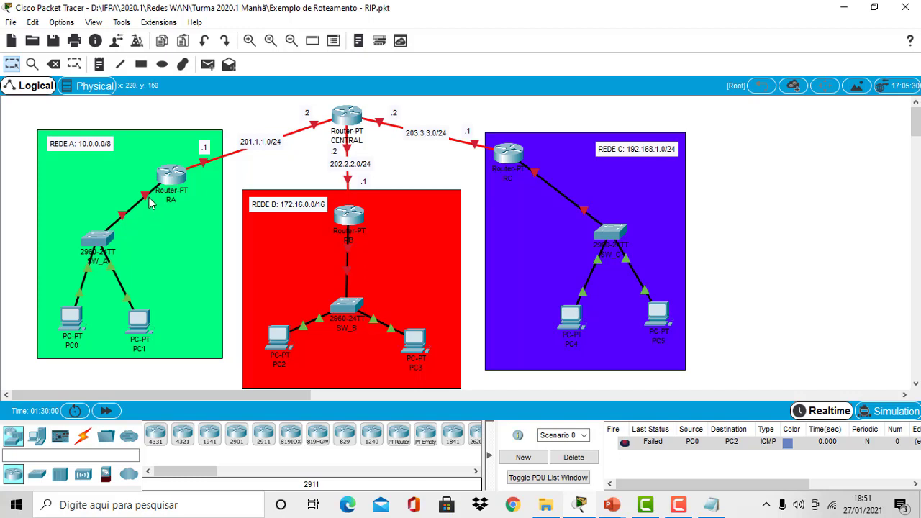
Check the port labels on RA's links in the topology and add the command "interface Fa0/0" below "hostname RA" in Notepad
mouse_move(146, 202)
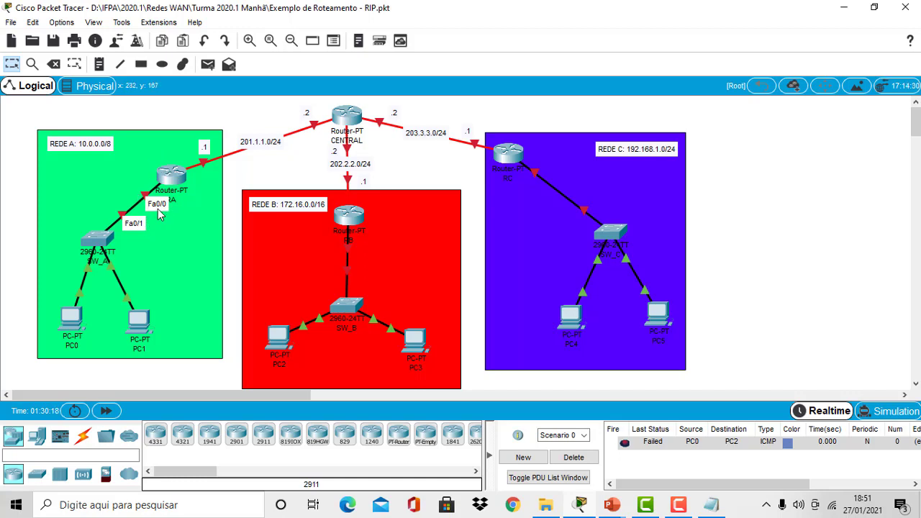
mouse_move(203, 162)
click(713, 506)
text(in)
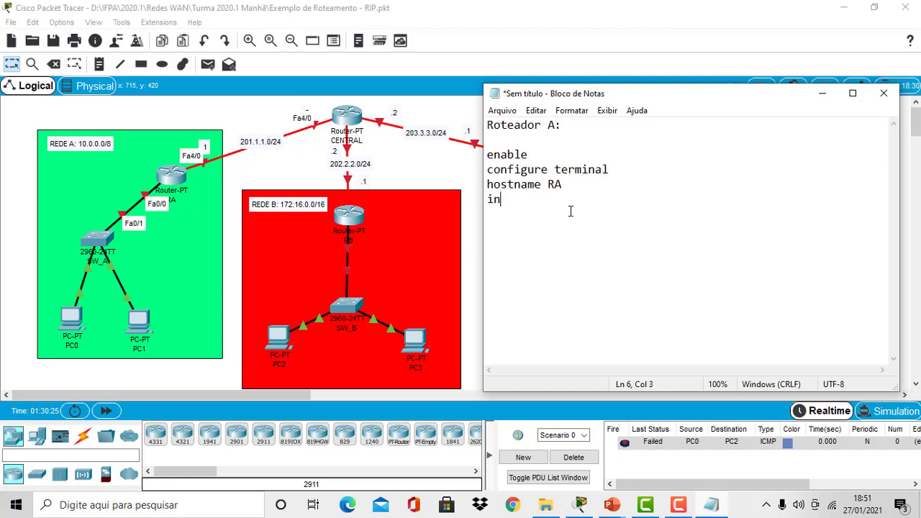
text(terface Fa)
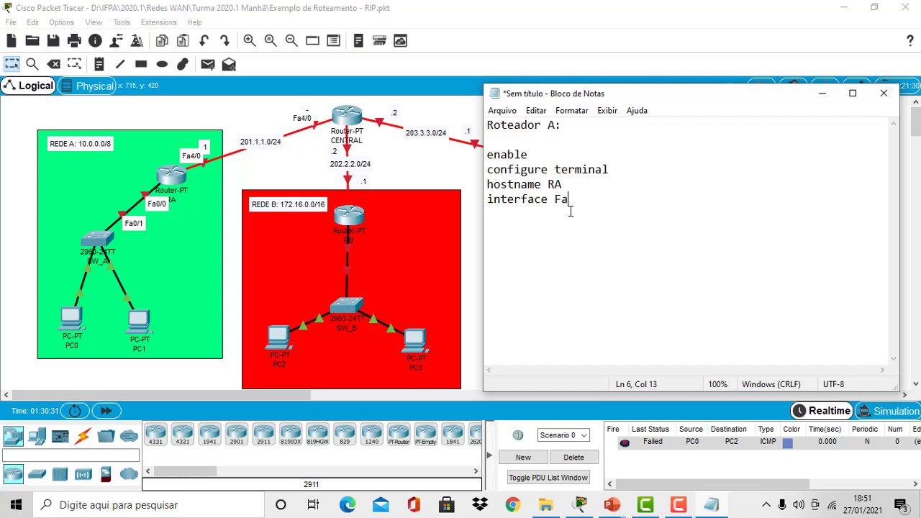
text(0/0)
key(Return)
Write the command "ip address 10.0.0.1 255.0.0.0" under "interface Fa0/0"
text(ip )
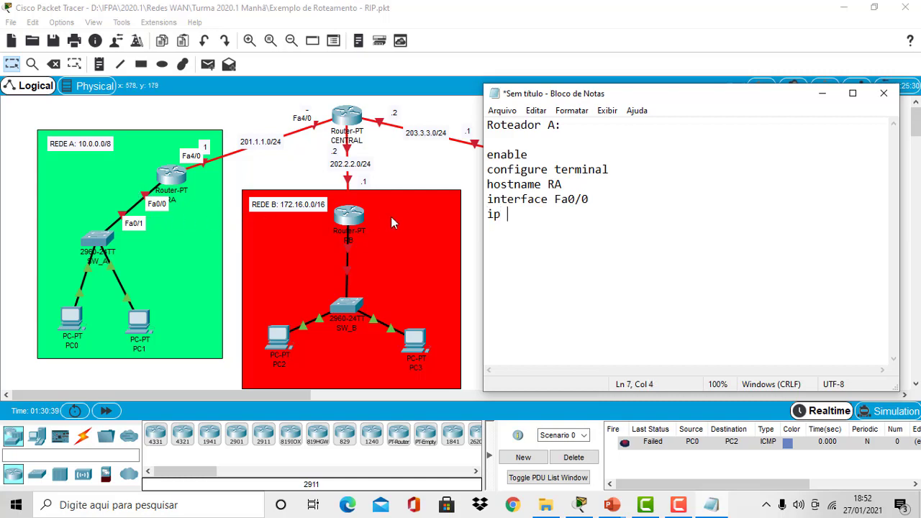
text(address)
text(10.)
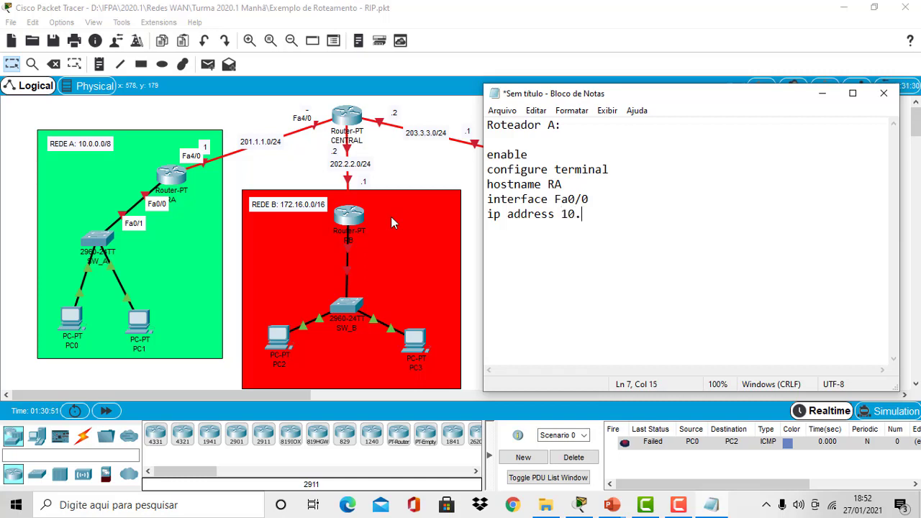
text(0.0.)
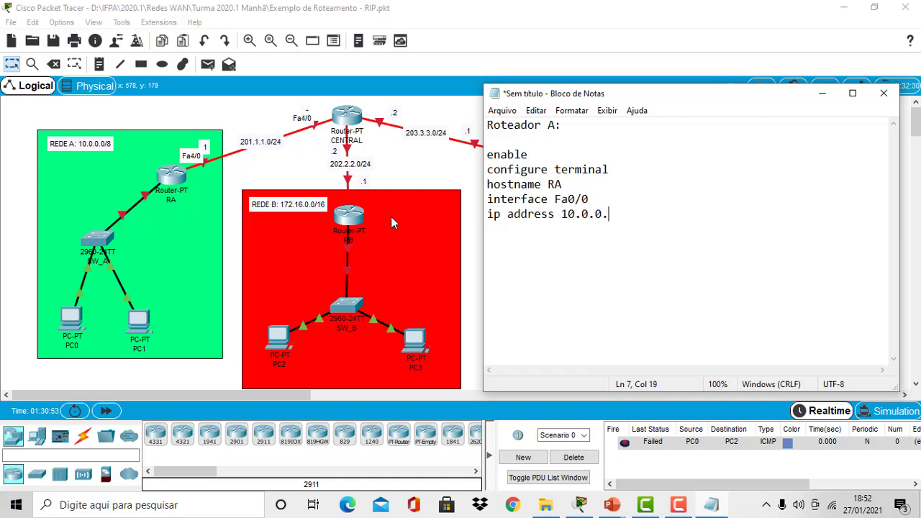
text(1)
drag(607, 214, 620, 214)
click(638, 218)
text(255.0.0.)
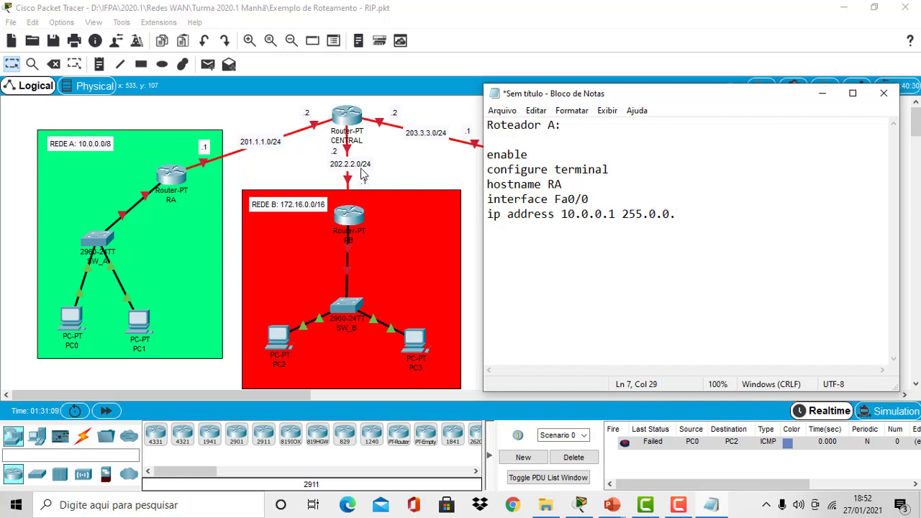
text(0)
drag(621, 214, 643, 214)
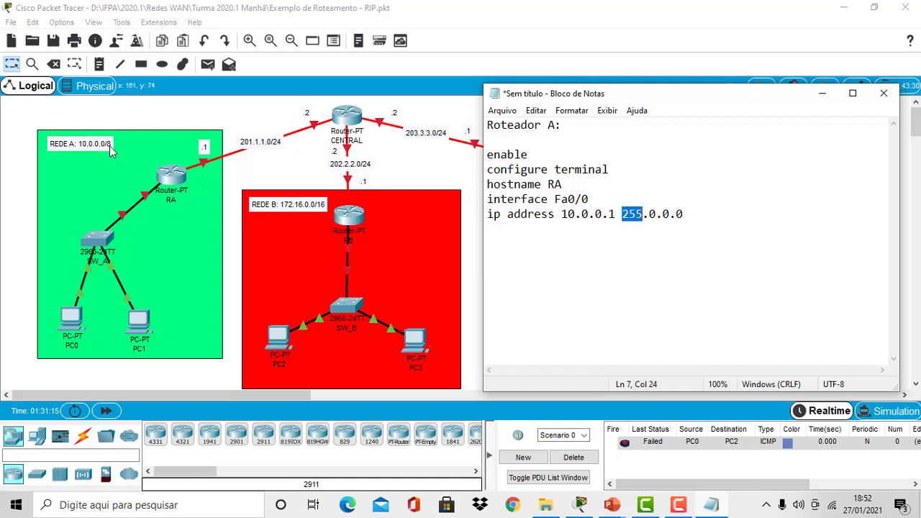
click(710, 211)
Add the commands "no shutdown" and "exit" on separate lines to close the Fa0/0 interface block
key(Return)
text(no s)
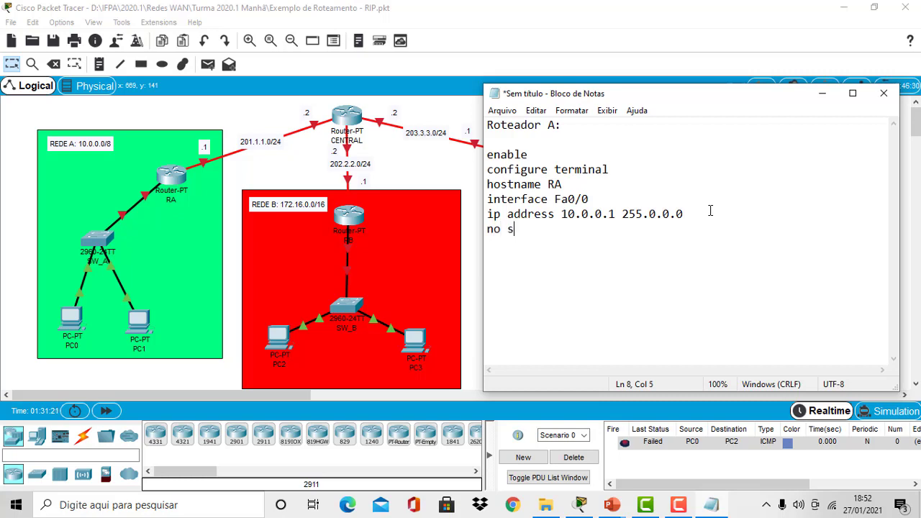
text(hutdown)
drag(487, 214, 529, 214)
drag(584, 213, 698, 212)
drag(562, 229, 479, 231)
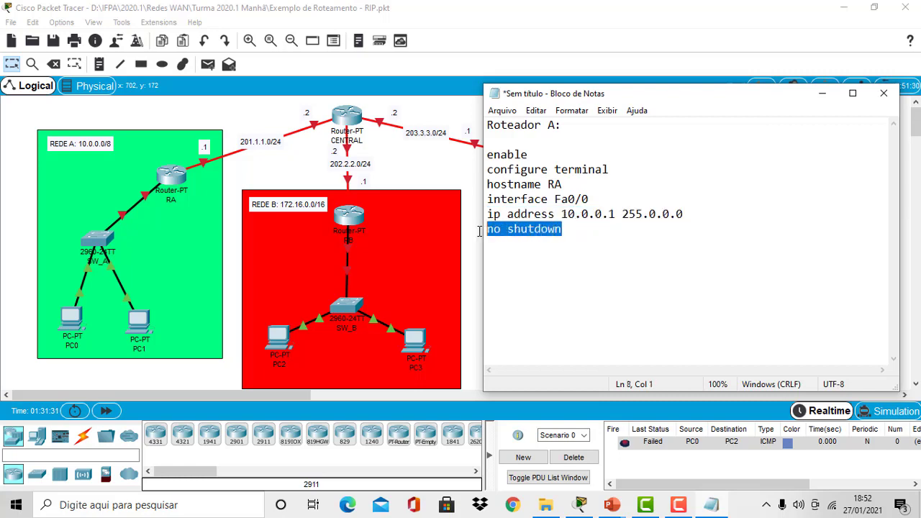
click(587, 231)
text(exit)
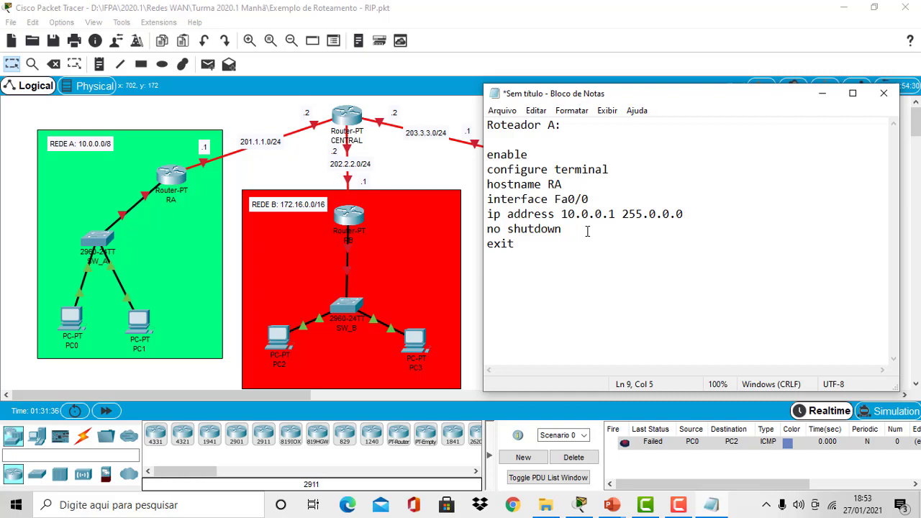
Add the command "interface Fa4/0" after "exit" and paste a copy of the Fa0/0 ip address line beneath it
key(Return)
text(inter)
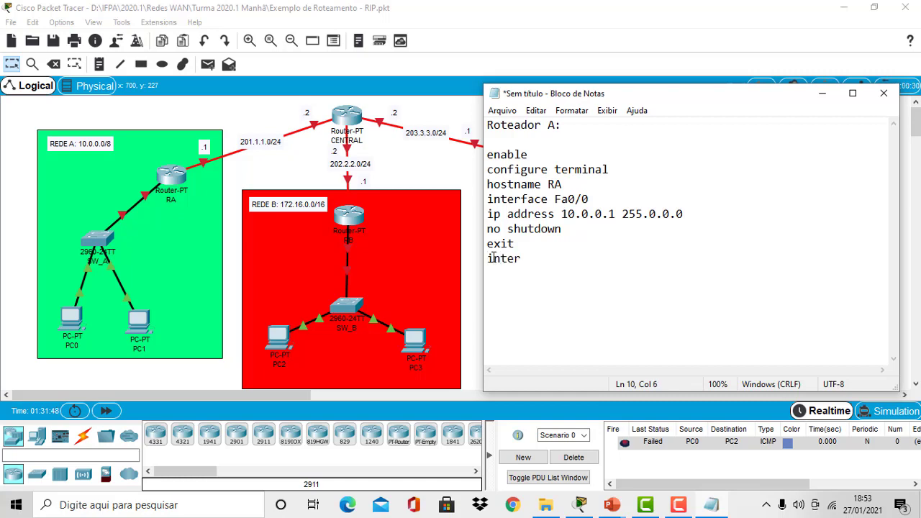
text(face Fa4/0)
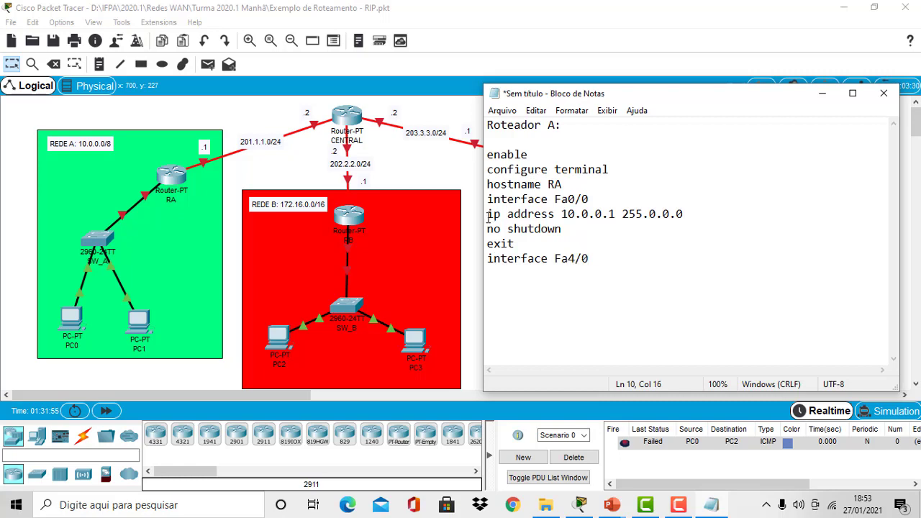
drag(489, 213, 691, 214)
key(ctrl+c)
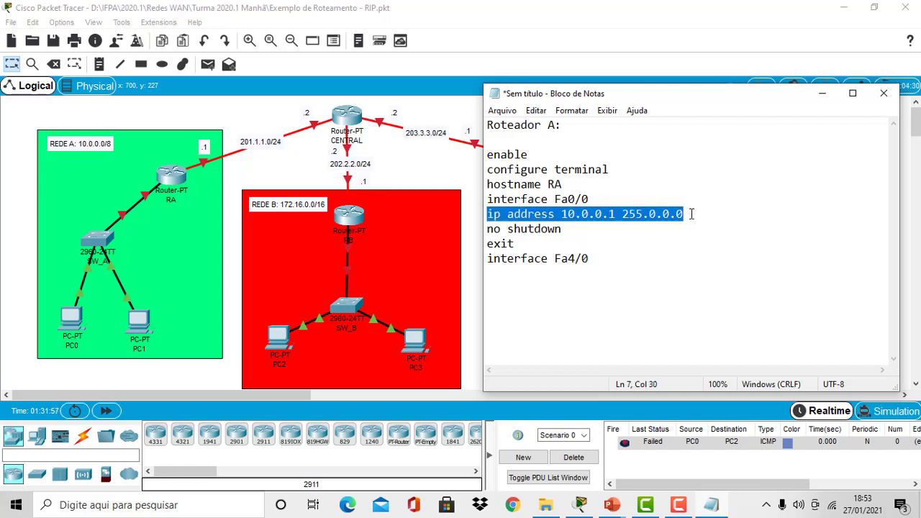
click(541, 267)
click(604, 267)
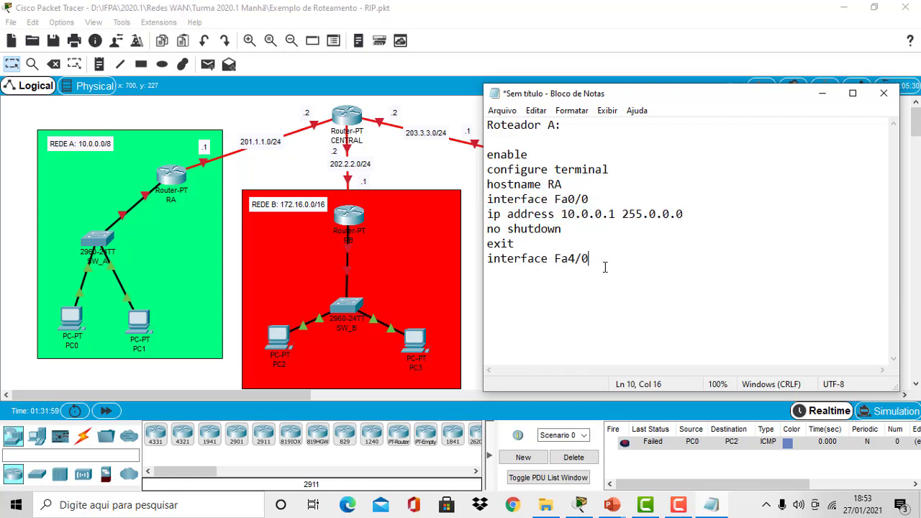
key(Return)
key(ctrl+v)
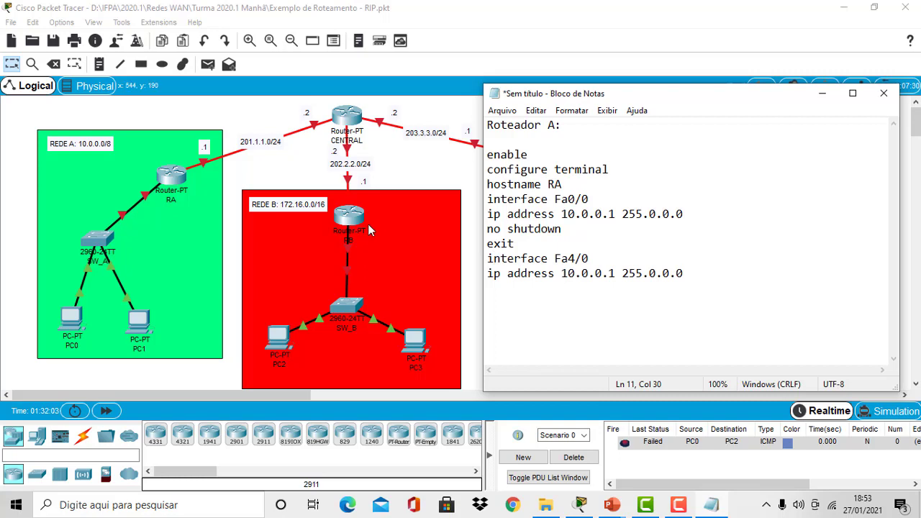
Check RA's port toward the CENTRAL router in the topology and set the IP address in the Fa4/0 block to 201.1.1.1
click(218, 164)
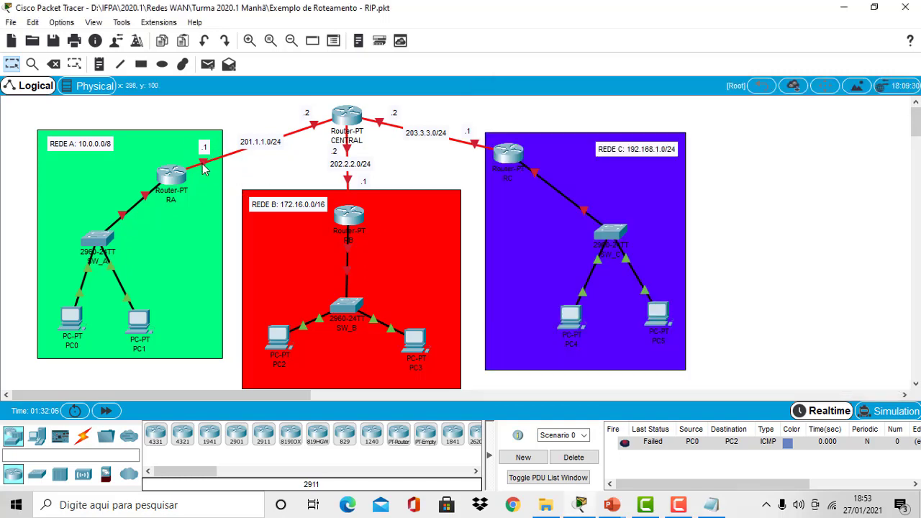
mouse_move(202, 163)
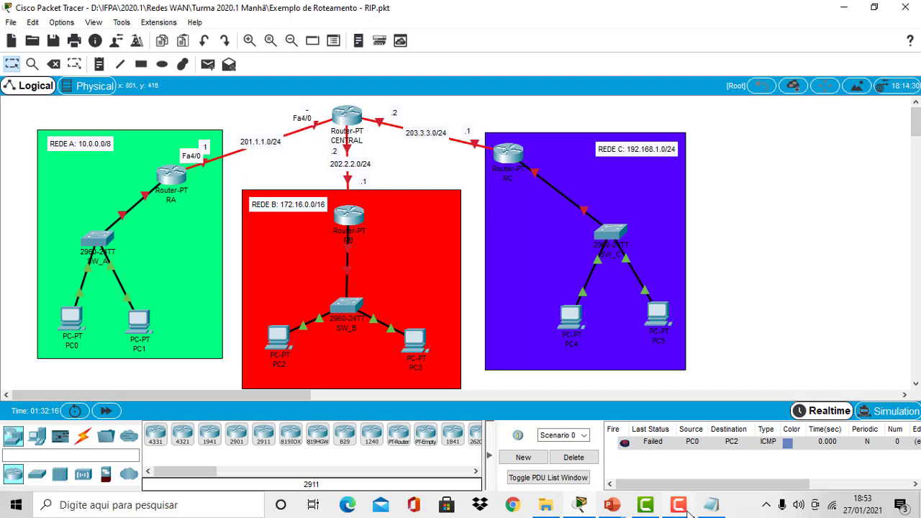
click(711, 504)
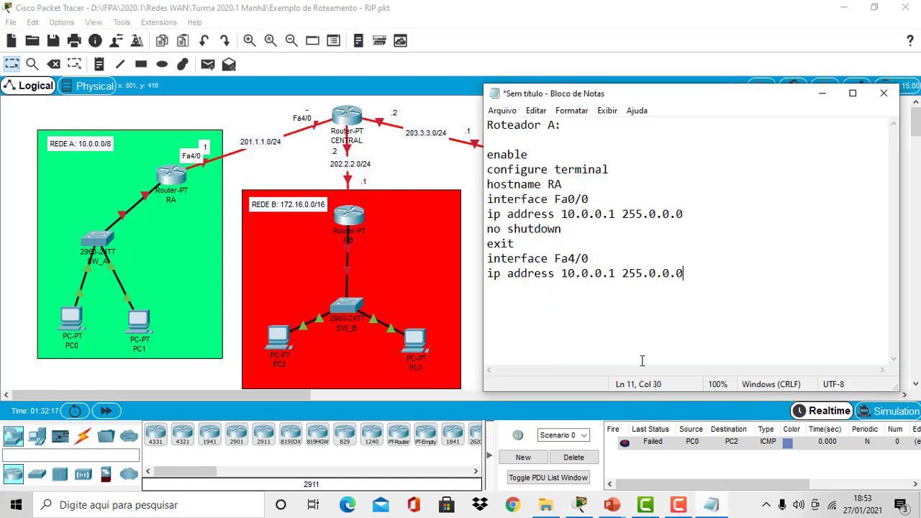
click(617, 274)
key(BackSpace)
key(BackSpace)
key(BackSpace)
key(BackSpace)
key(BackSpace)
key(BackSpace)
key(BackSpace)
key(BackSpace)
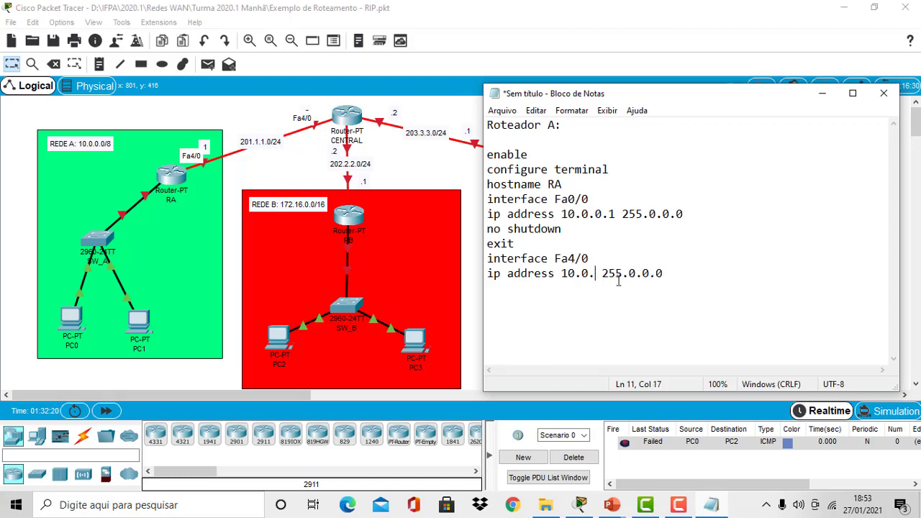
text(201.1.1.1)
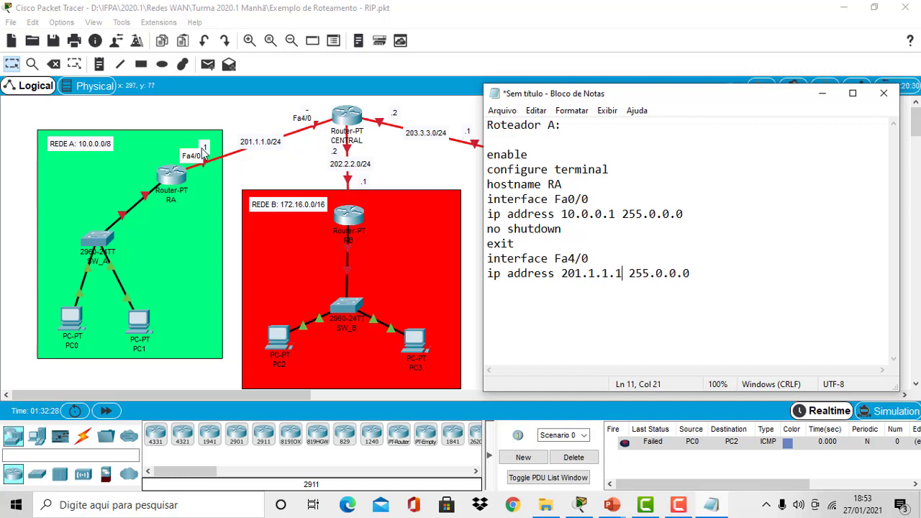
Set the subnet mask in the Fa4/0 ip address command to 255.255.255.0
click(661, 276)
text(255)
key(Right)
key(Delete)
text(255)
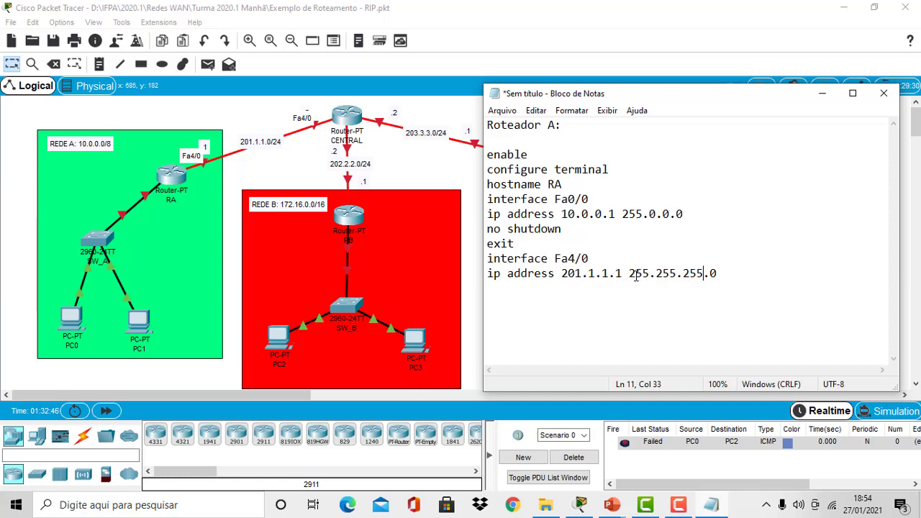
drag(629, 276, 705, 274)
click(685, 274)
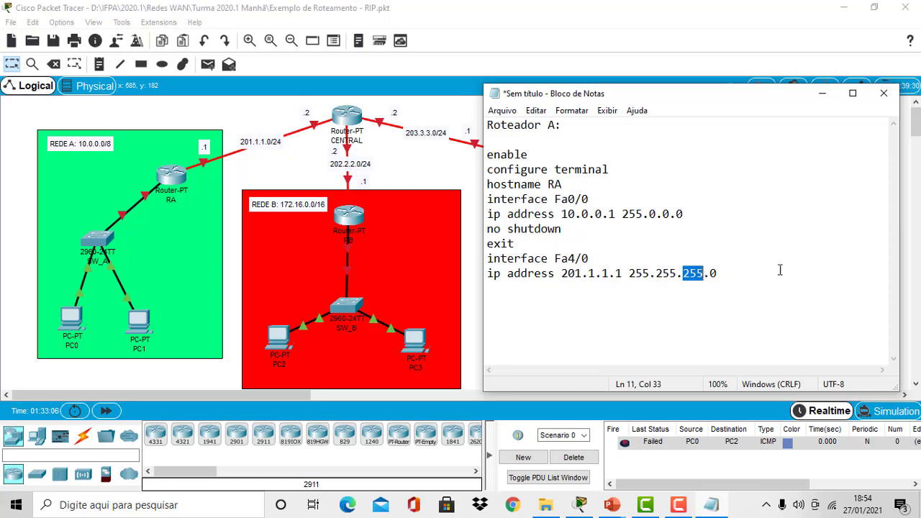
Repeat the "no shutdown" and "exit" lines below the Fa4/0 ip address command
click(522, 243)
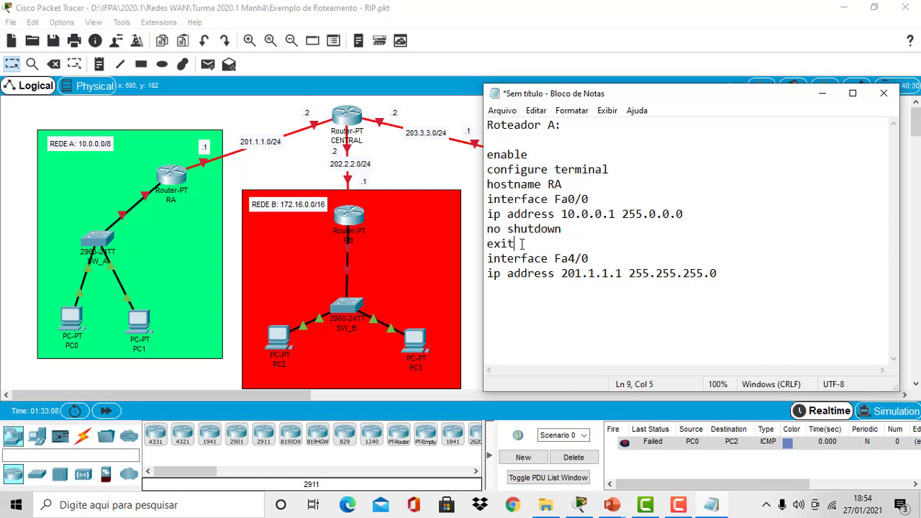
drag(522, 244, 486, 229)
click(507, 294)
key(Down)
text(no shutdown exit)
drag(563, 287, 479, 302)
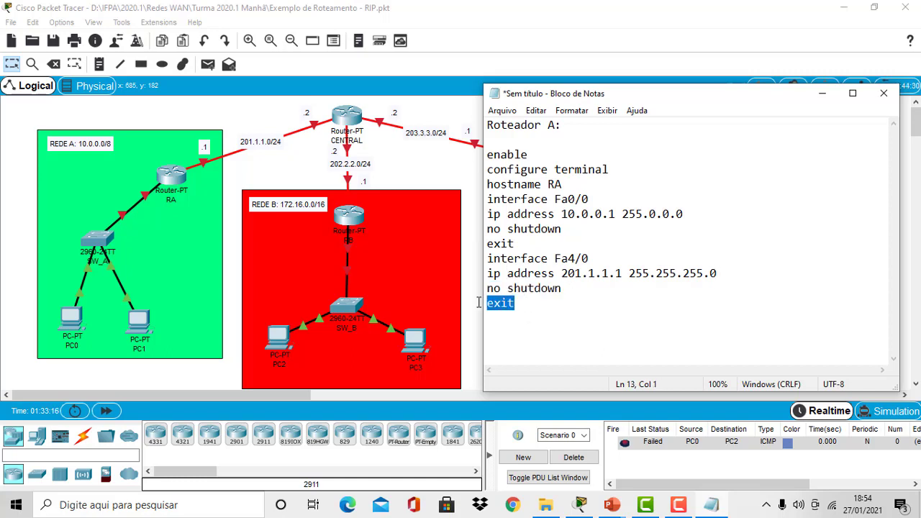
click(534, 305)
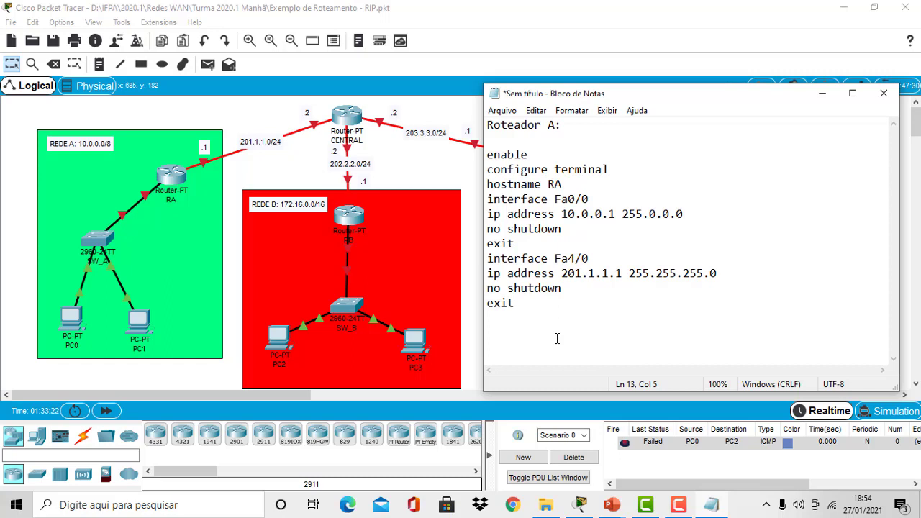
Add the command "router rip" on a new line after the Fa4/0 interface block
key(Return)
drag(575, 214, 581, 213)
drag(557, 274, 590, 259)
click(508, 324)
text(router rip)
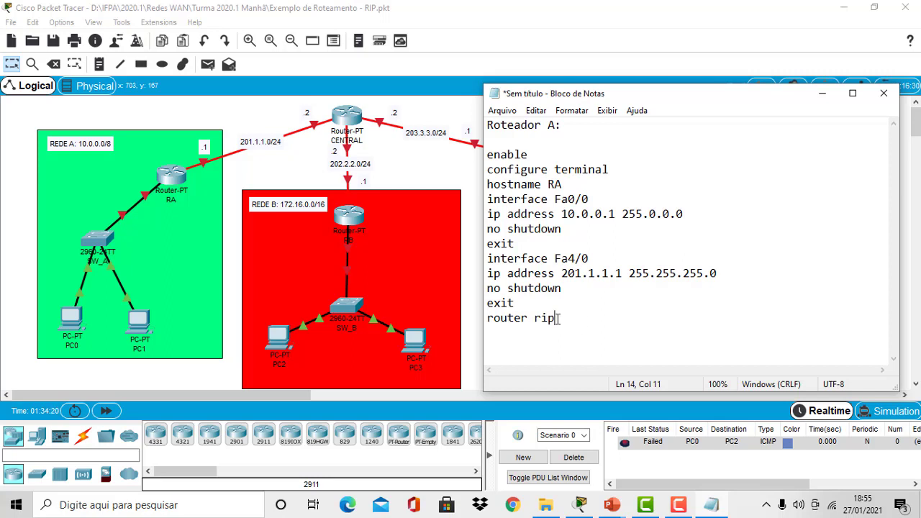
drag(567, 319, 462, 317)
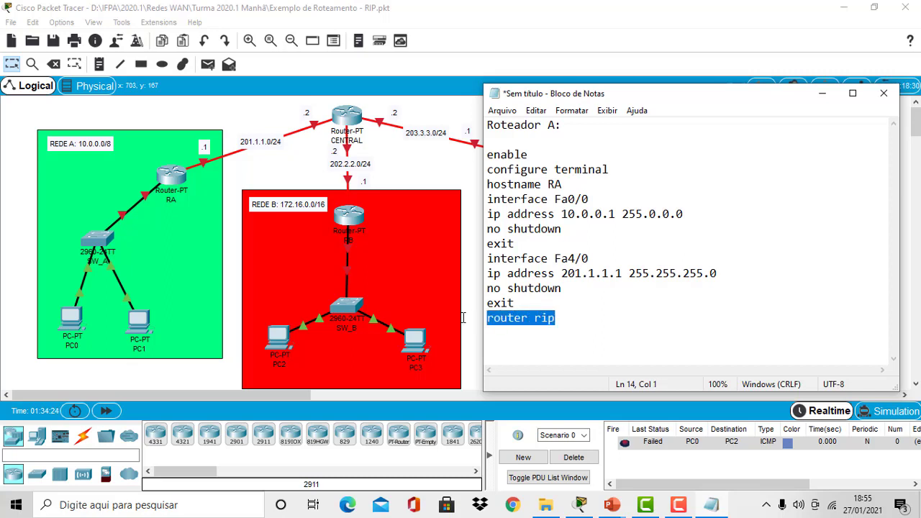
Add the command "version 2" below "router rip" and start a new line
click(607, 322)
key(Return)
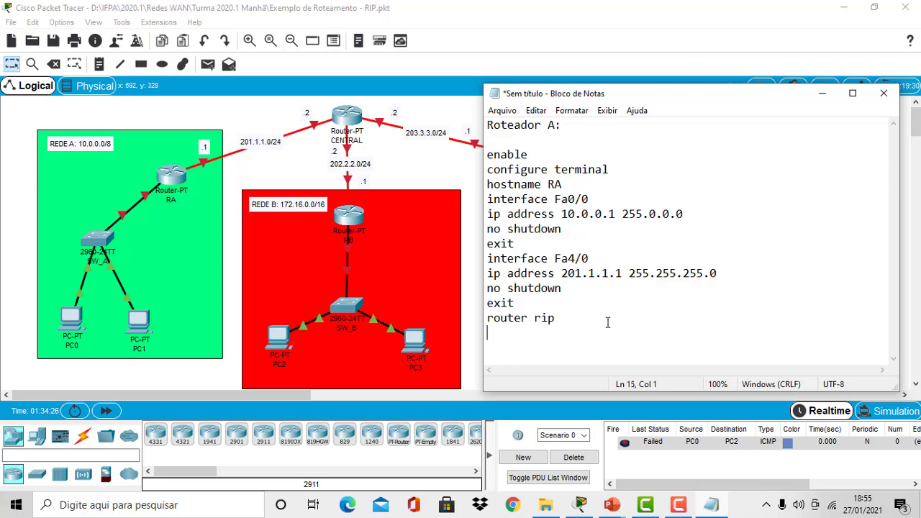
text(version 2)
key(Return)
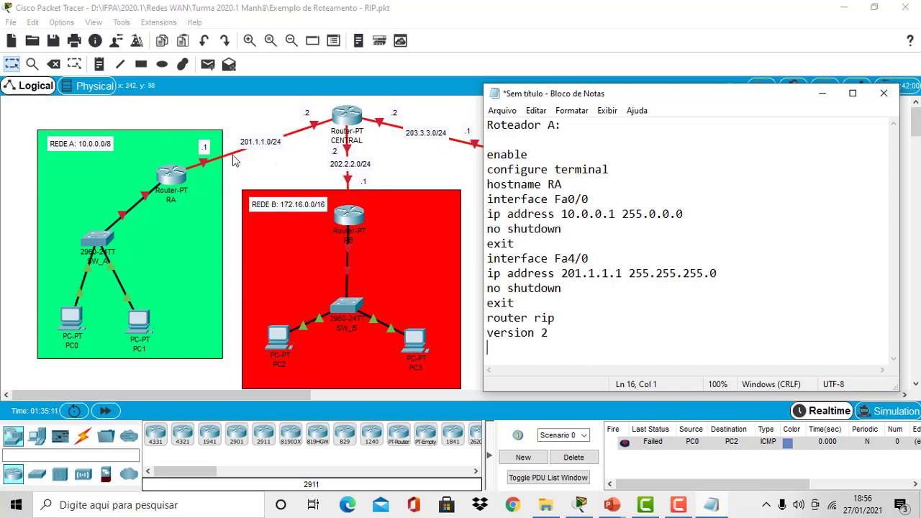
Add the line "network 10.0.0.1" below "version 2", reusing the address from the Fa0/0 ip address command, and start a new line
drag(696, 213, 538, 221)
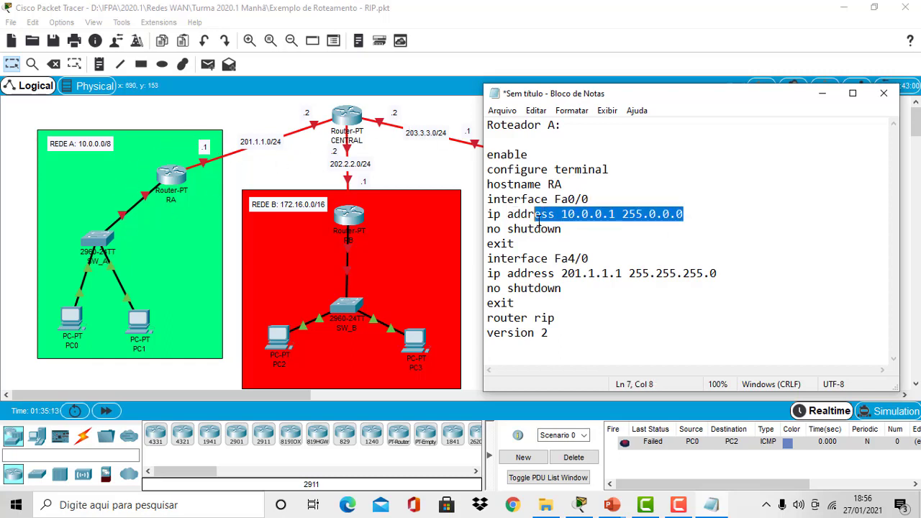
drag(743, 274, 551, 276)
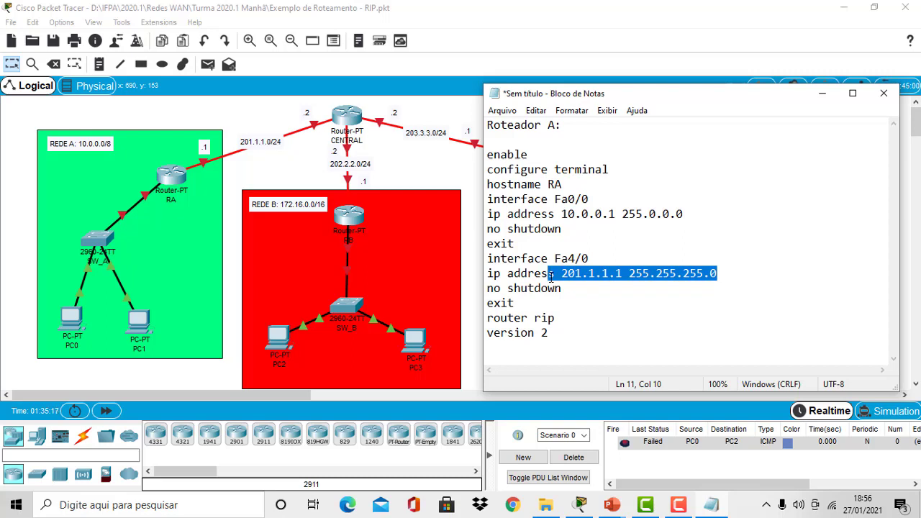
click(530, 349)
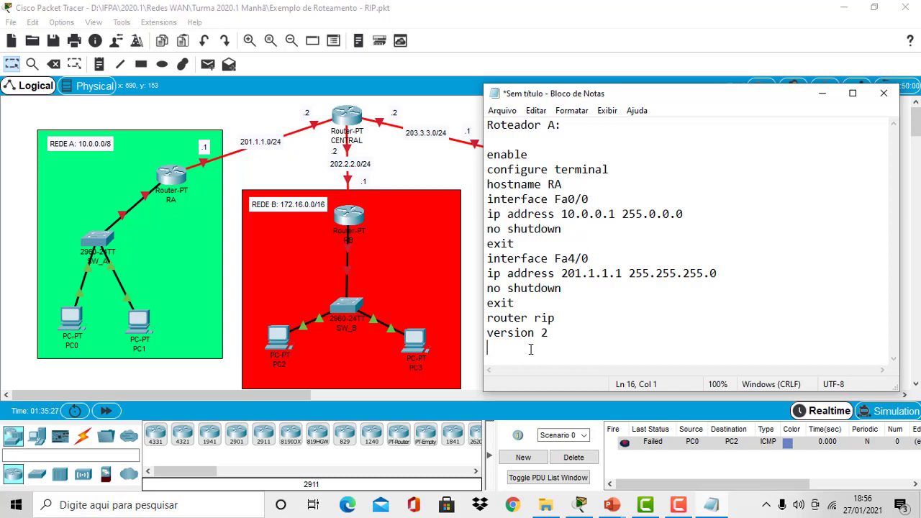
text(netwo)
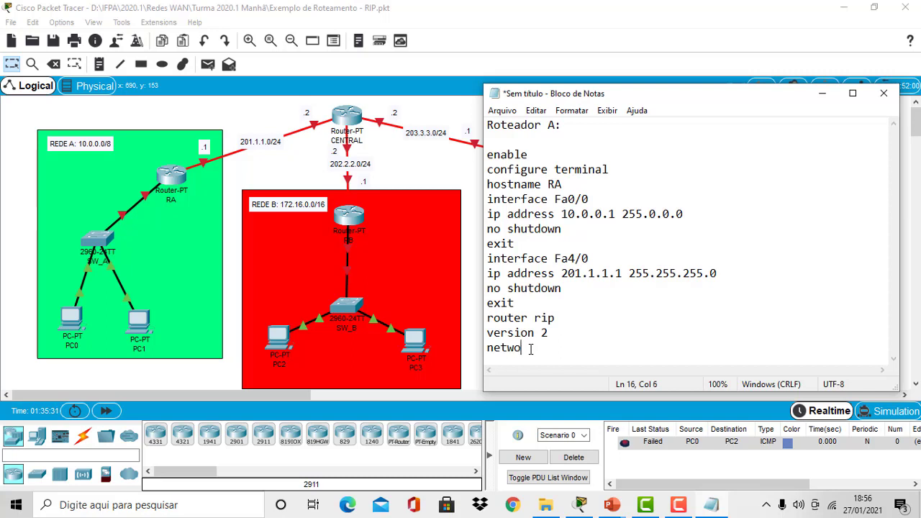
text(rk)
drag(562, 214, 621, 213)
key(ctrl+c)
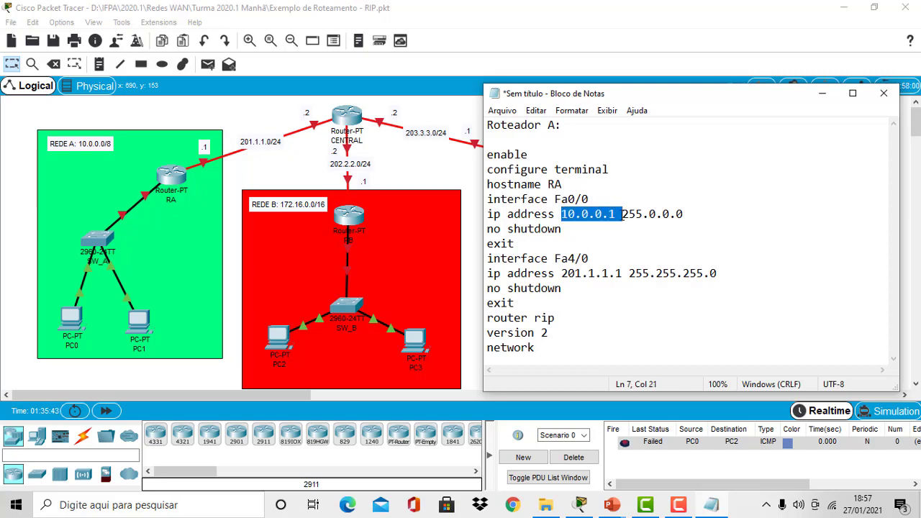
click(548, 349)
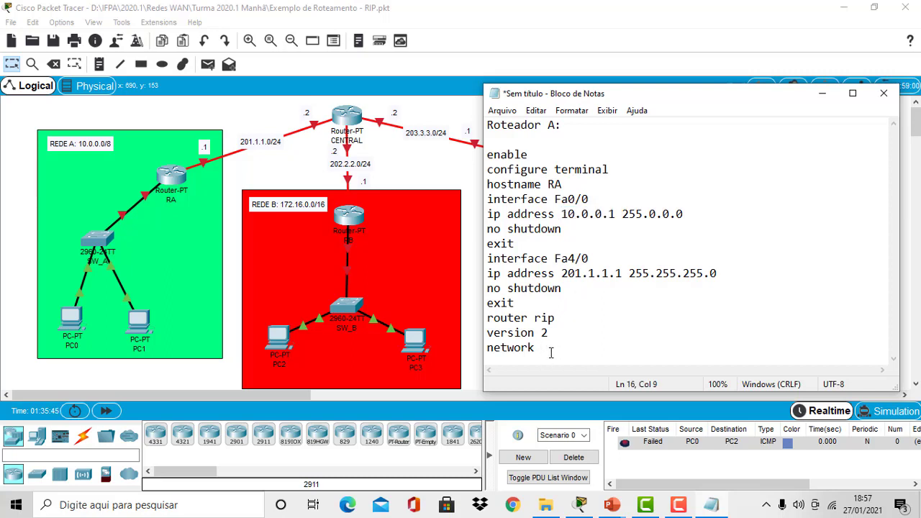
key(ctrl+v)
key(Return)
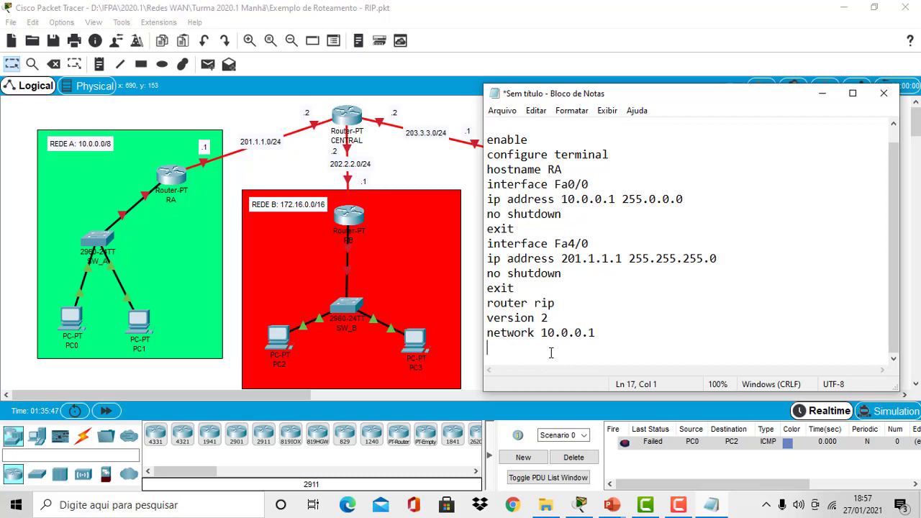
Add the line "network 201.1.1.1" below it, reusing the address from the Fa4/0 ip address command
text(network)
drag(562, 258, 620, 257)
key(ctrl+c)
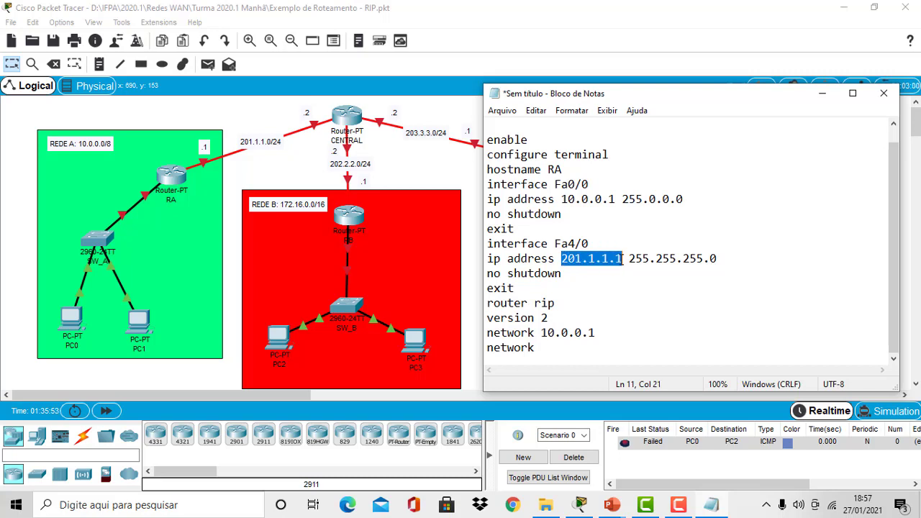
click(551, 347)
key(ctrl+v)
Change the last octet of both network commands to 0, giving 10.0.0.0 and 201.1.1.0
click(597, 332)
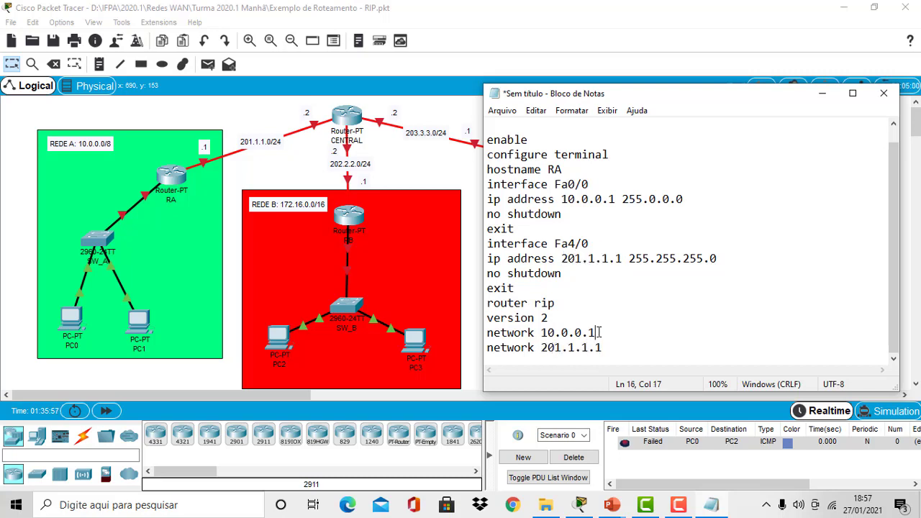
key(BackSpace)
text(0)
click(618, 347)
key(BackSpace)
text(0)
drag(534, 303, 556, 302)
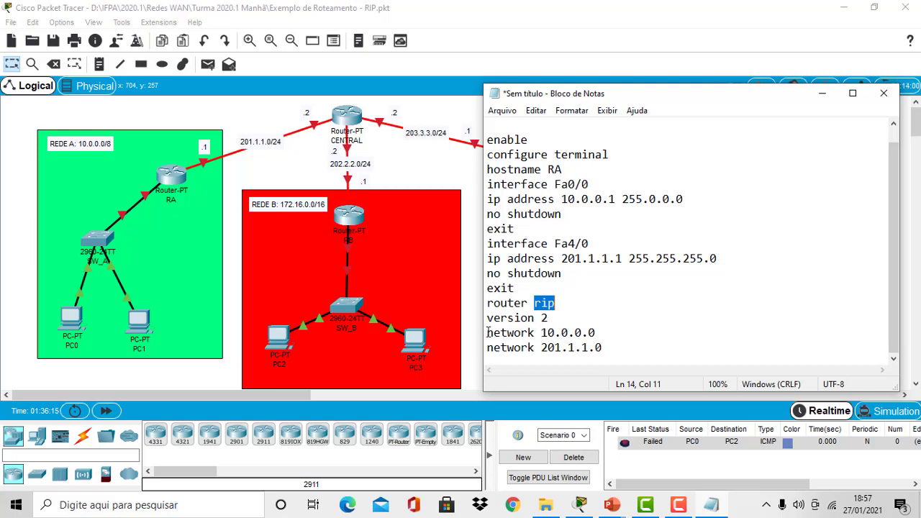
drag(488, 332, 610, 333)
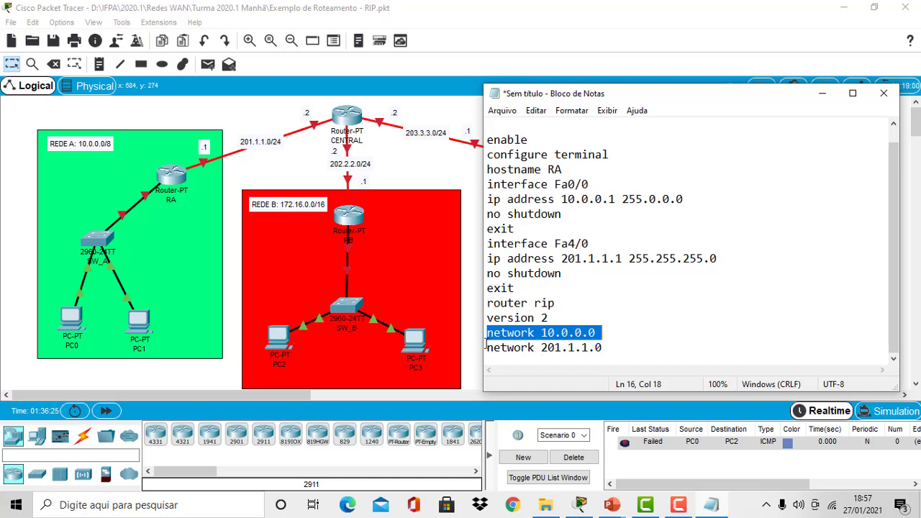
drag(489, 351, 606, 348)
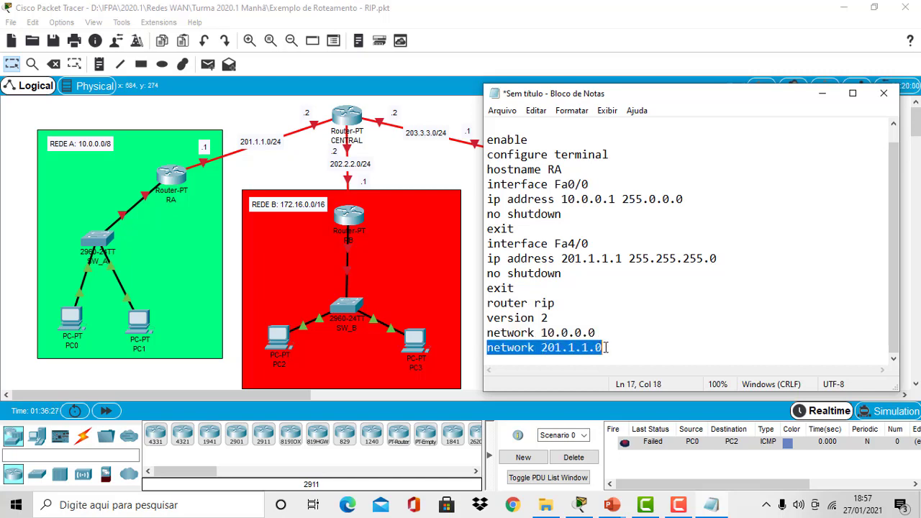
Finish the script with the commands "exit", "end" and "wr" on separate lines after the last network command
click(631, 347)
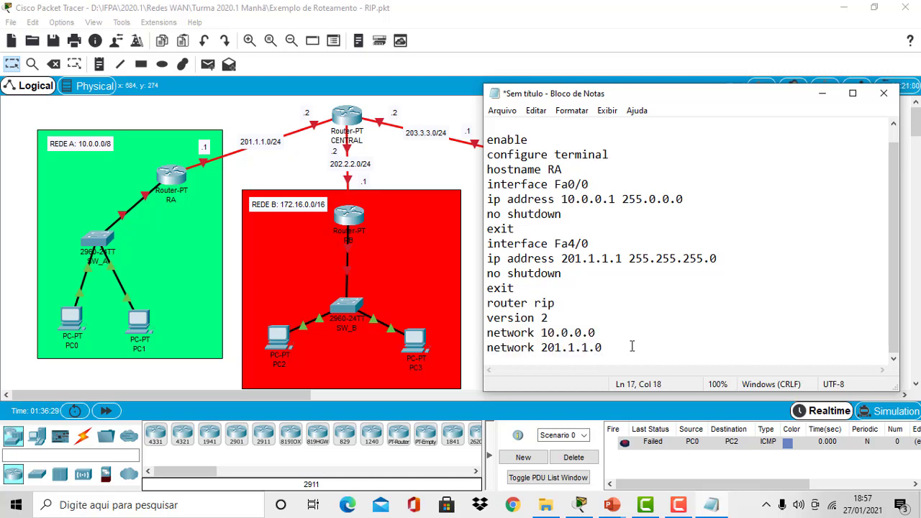
key(Return)
text(exit)
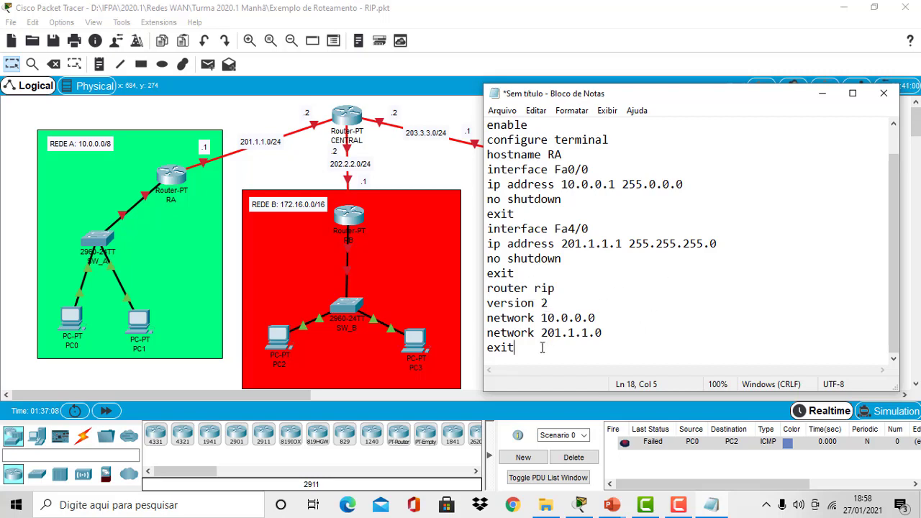
key(Return)
text(end)
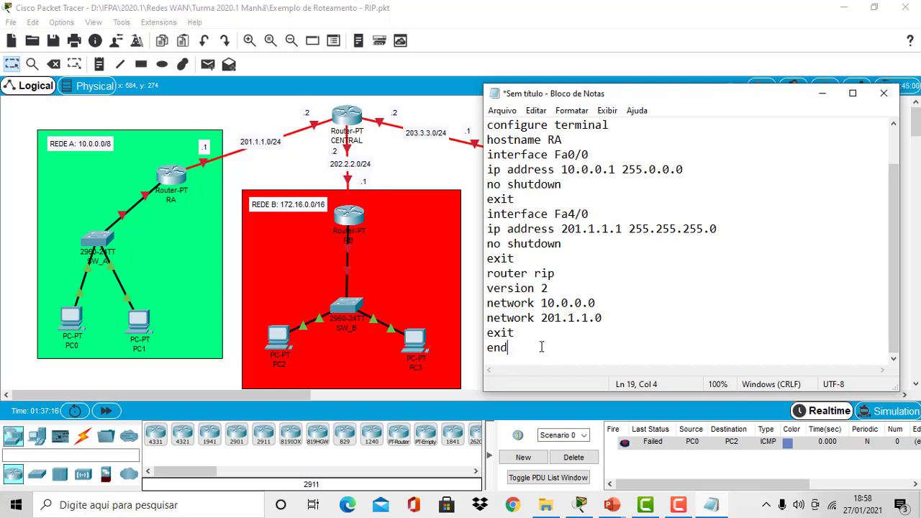
key(Return)
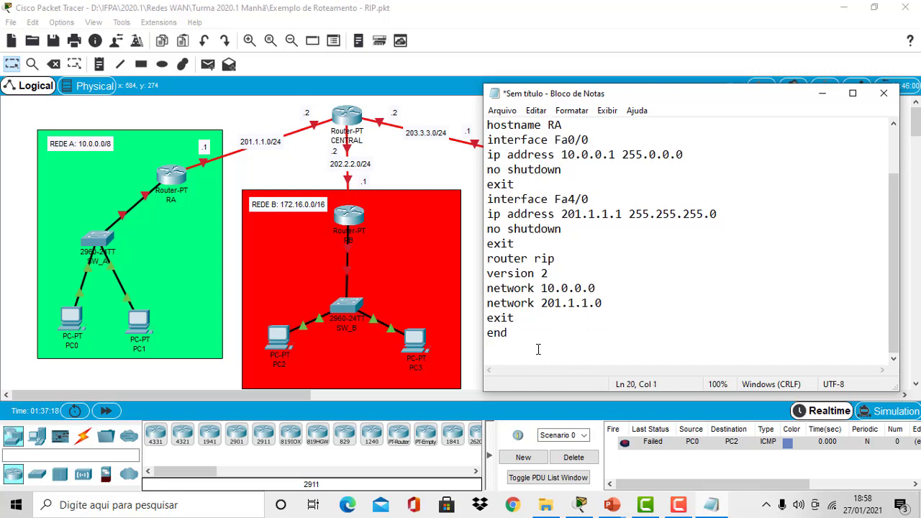
text(wr)
Copy the commands from "enable" to "wr", run them in router RA's command line in Packet Tracer, and minimize the router window
drag(512, 346, 482, 160)
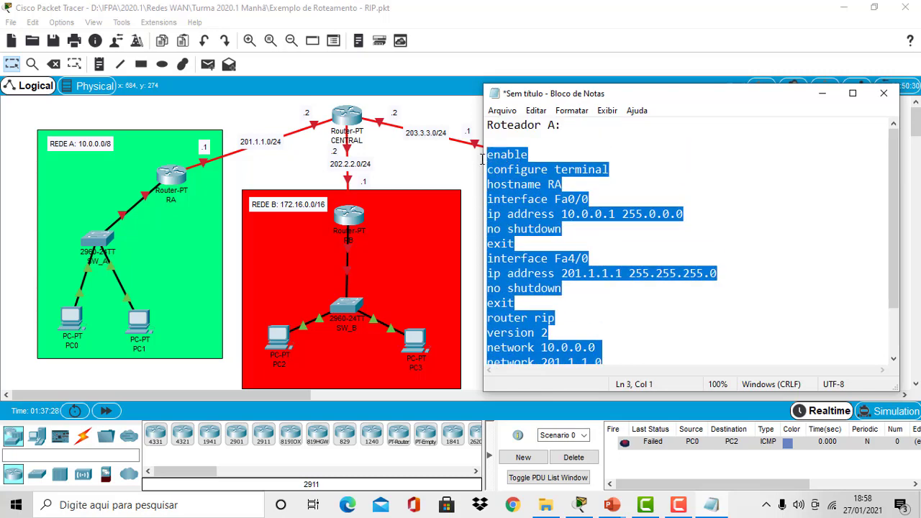
click(174, 178)
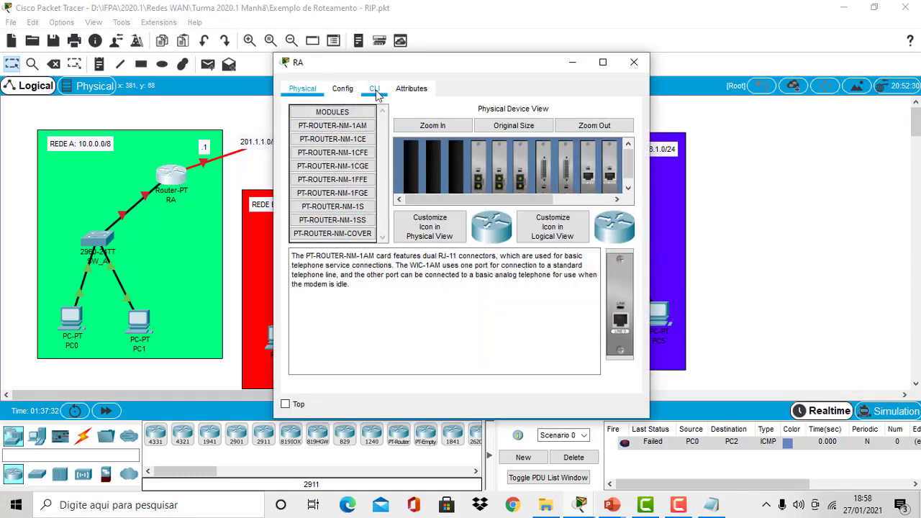
click(375, 90)
click(388, 346)
key(Return)
key(Return)
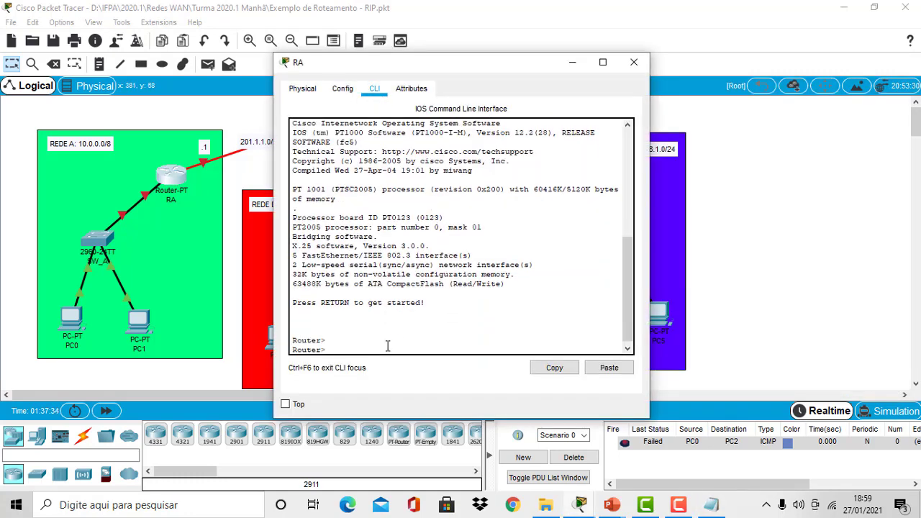
right_click(336, 349)
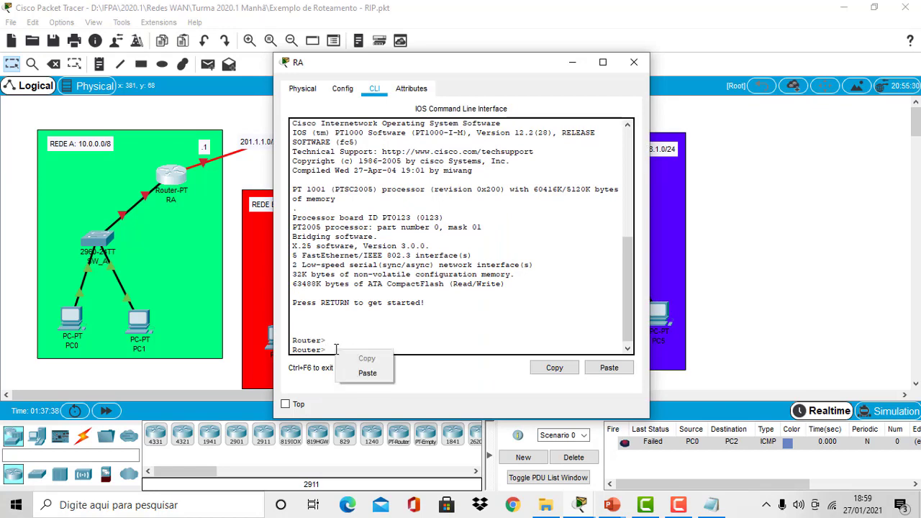
click(365, 372)
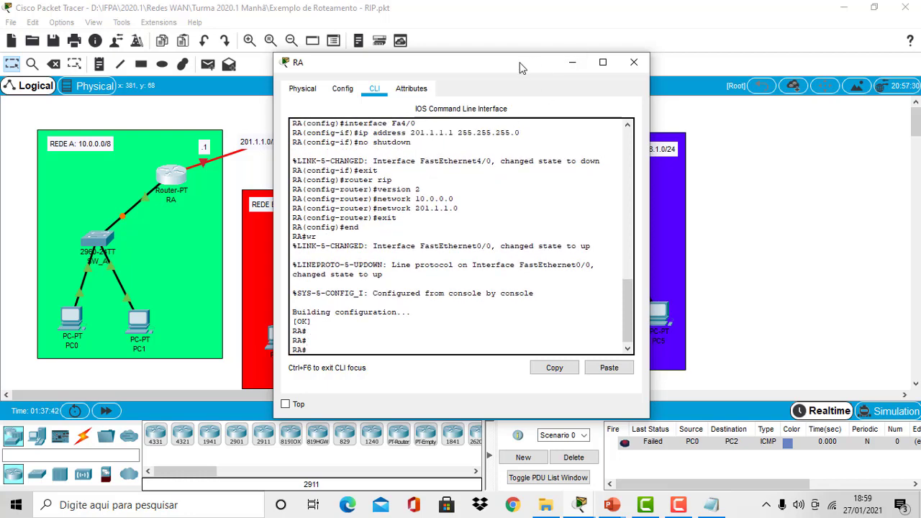
drag(522, 68, 664, 52)
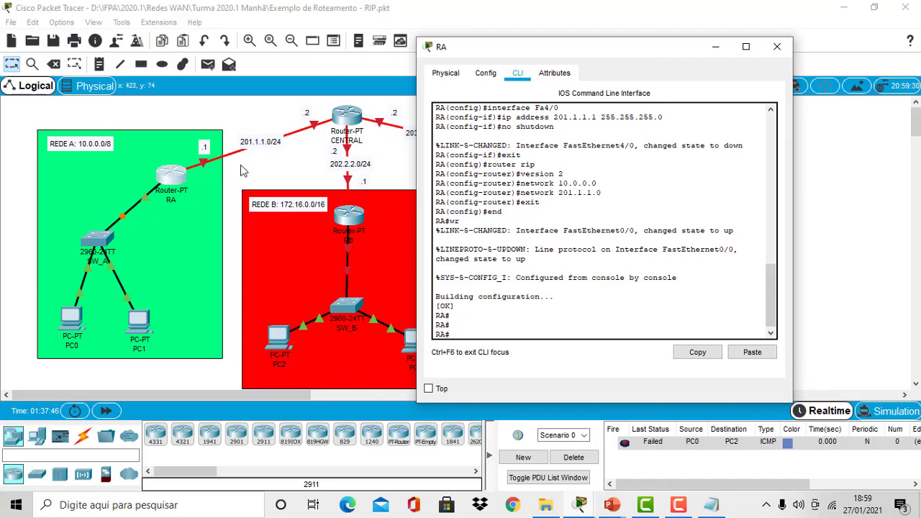
click(718, 50)
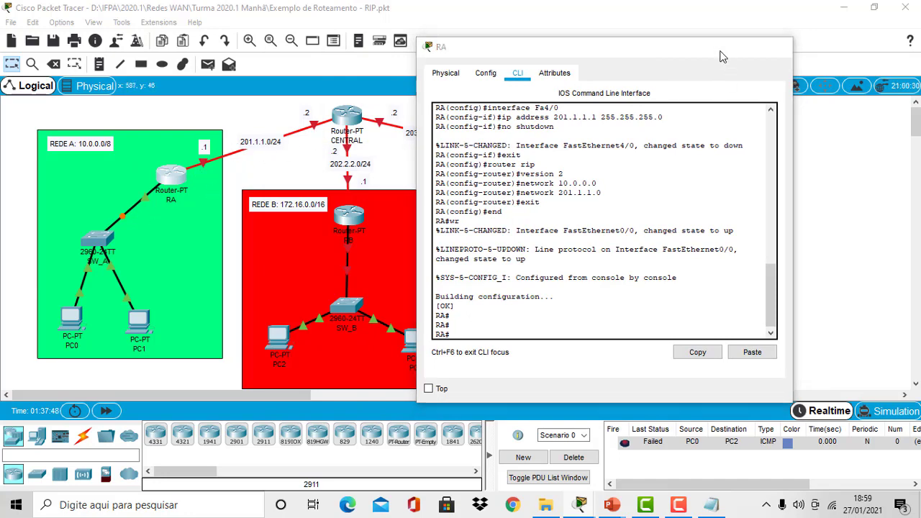
Return to Notepad and save the script as the text file "Roteador A" in the Redes WAN folder
click(711, 504)
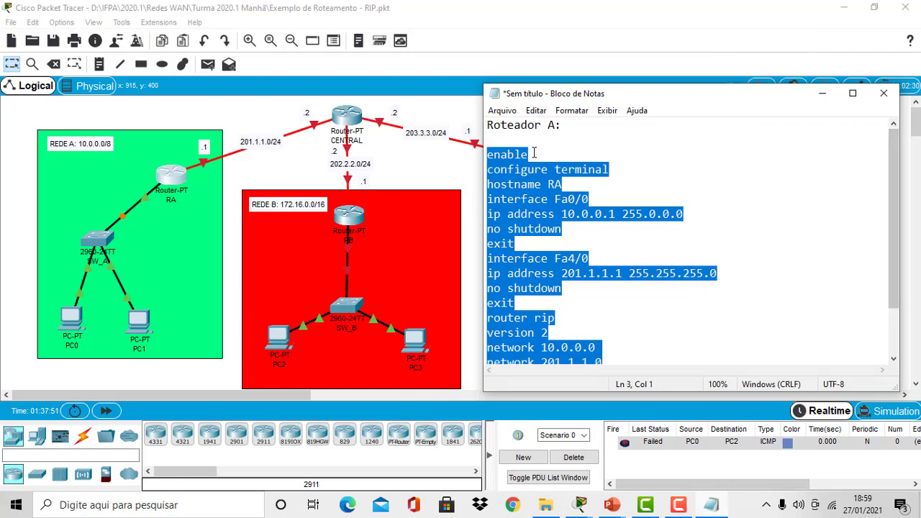
click(502, 110)
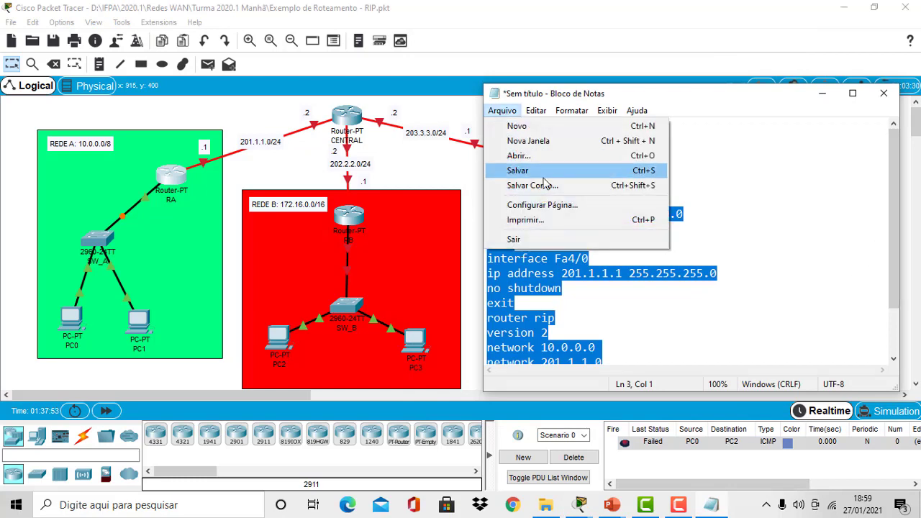
click(544, 185)
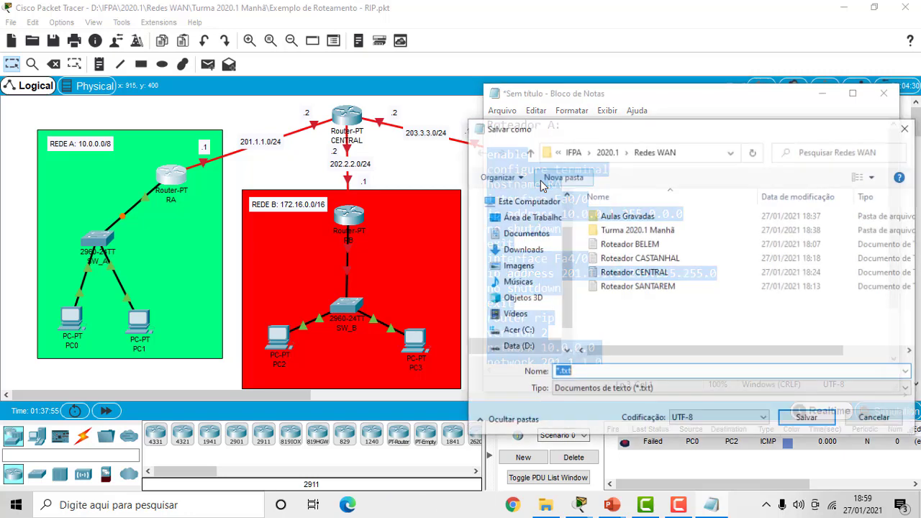
text(R)
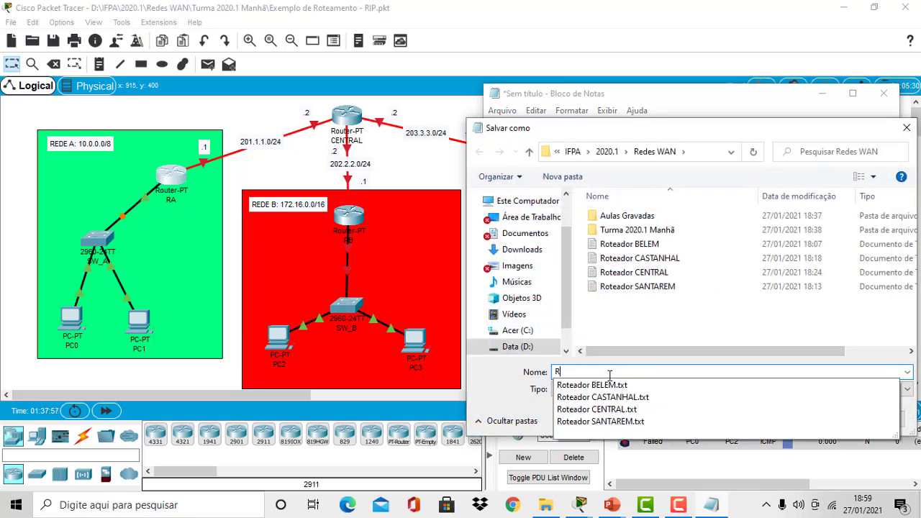
text(oet)
key(BackSpace)
key(BackSpace)
text(teador A)
click(790, 423)
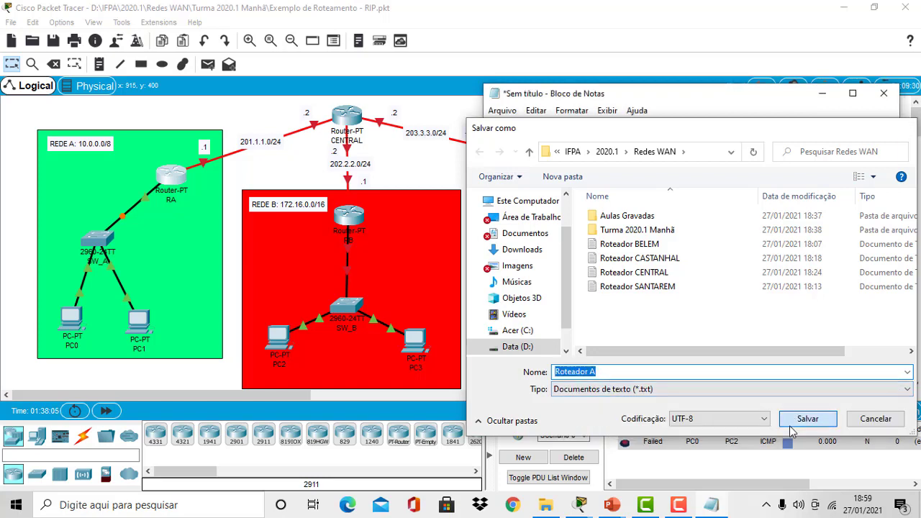
Copy the whole Roteador A script, including its heading, into a new Notepad document
click(618, 173)
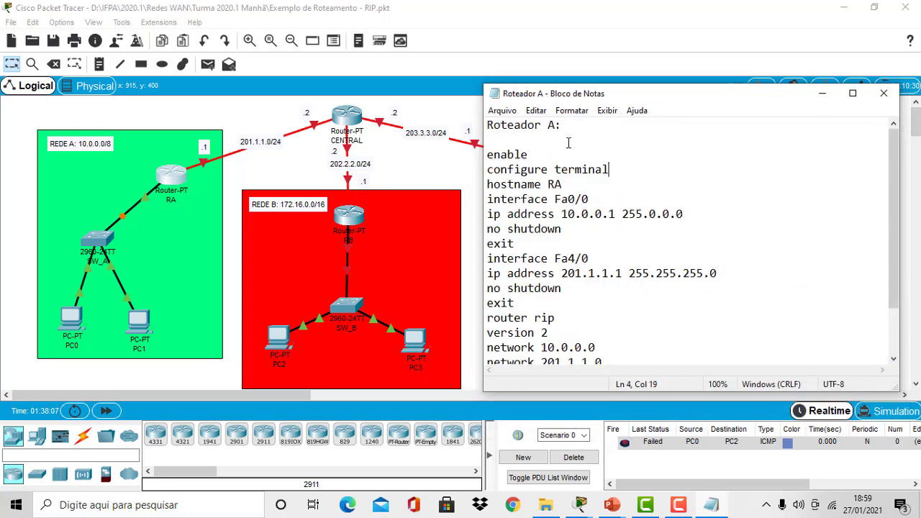
drag(489, 125, 675, 380)
key(ctrl+c)
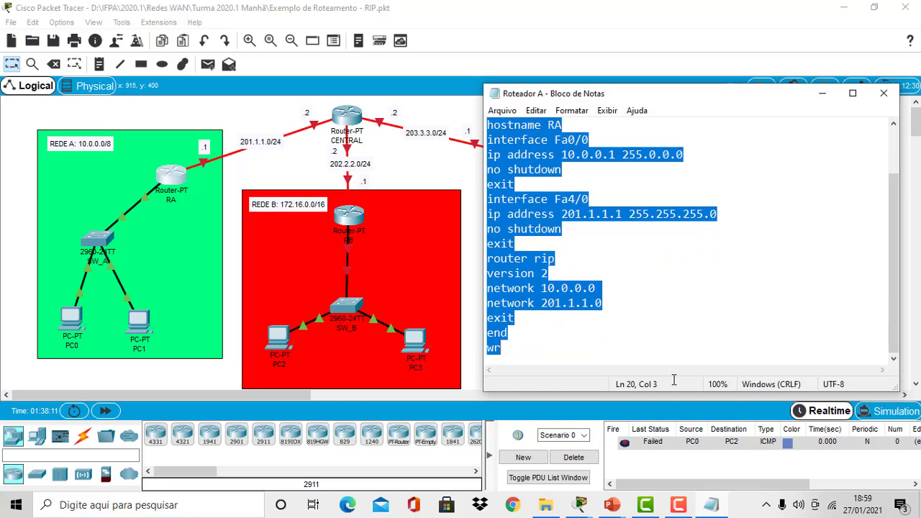
click(821, 95)
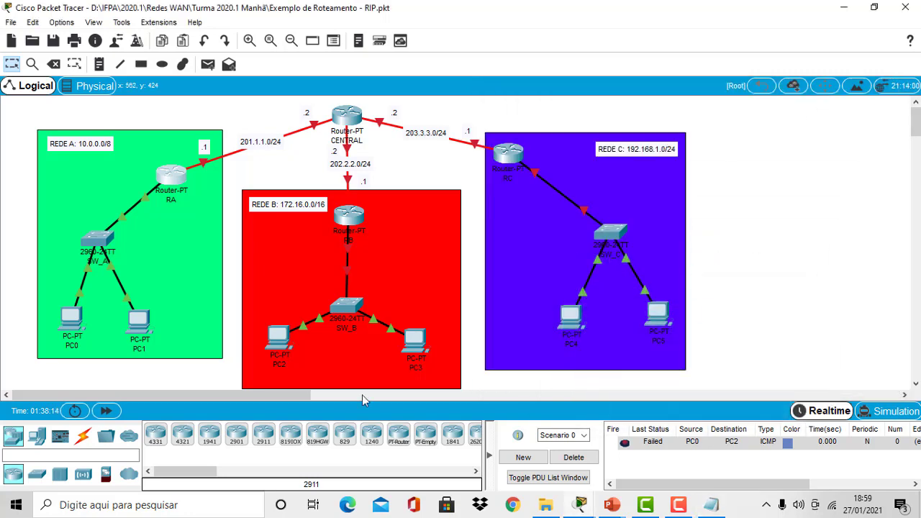
click(146, 505)
text(nop)
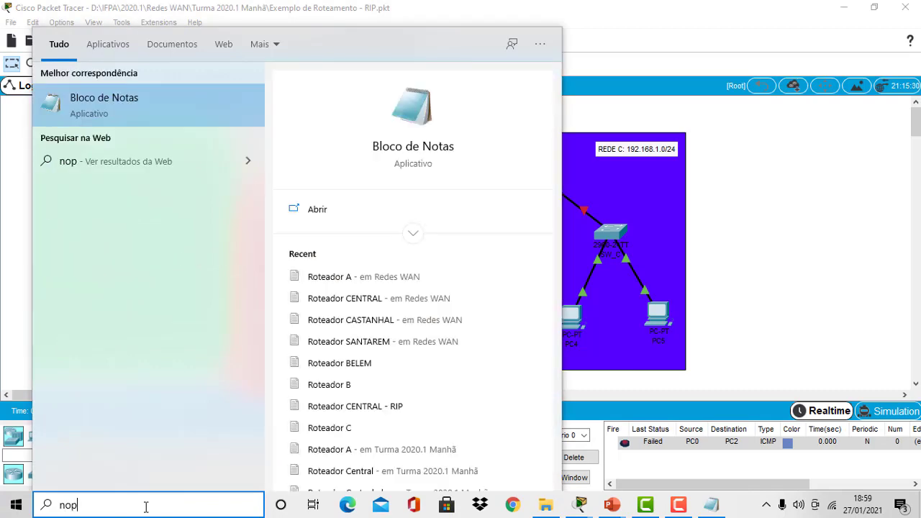
key(Return)
key(ctrl+v)
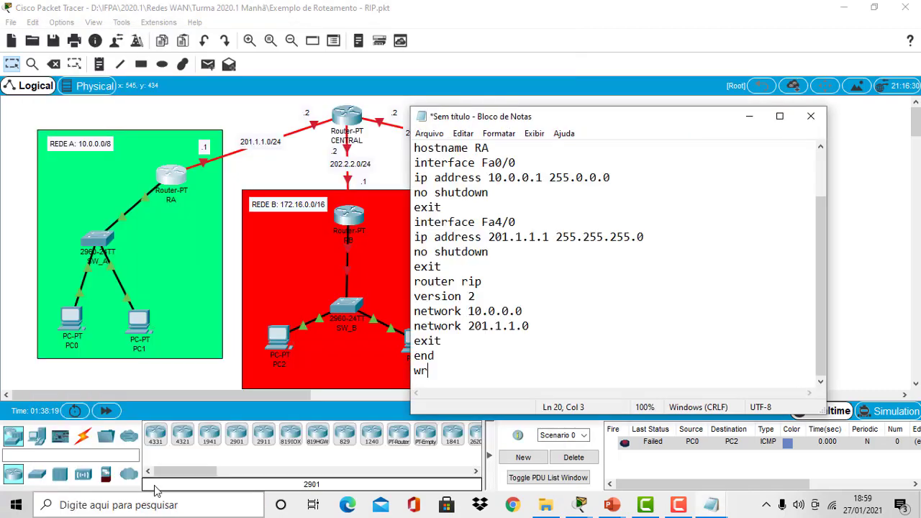
Change the copied script's heading to "Roteador B:" and its hostname command to "hostname RB"
scroll(815, 228, up, 2)
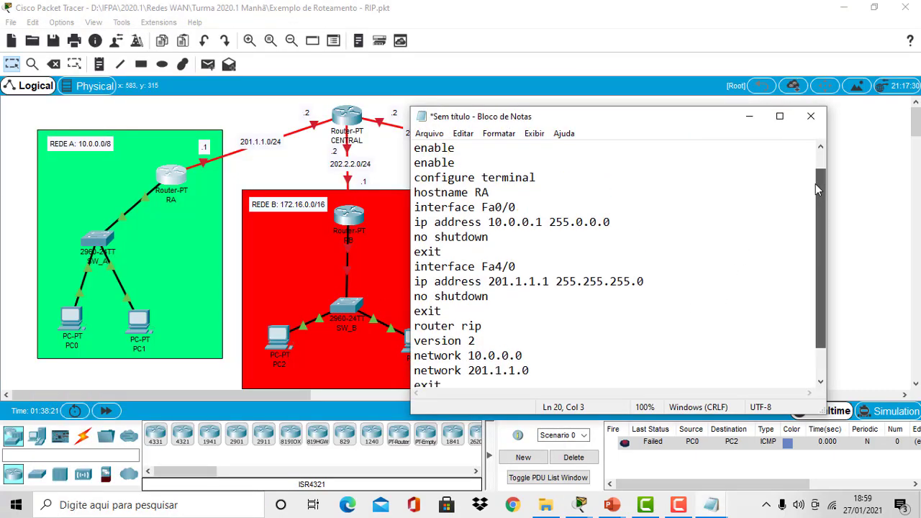
drag(676, 116, 750, 76)
click(561, 107)
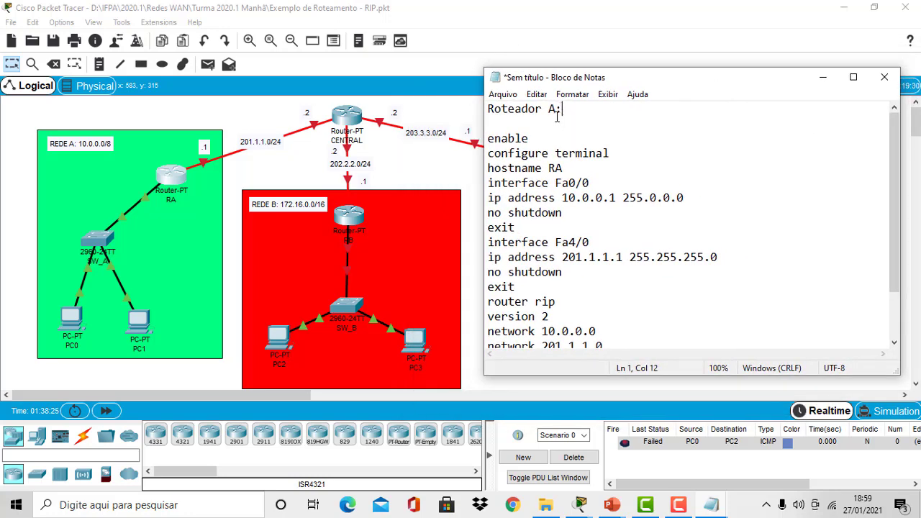
key(Left)
key(BackSpace)
text(B)
key(Down)
key(Down)
key(Down)
key(Down)
key(End)
key(BackSpace)
text(B)
Check router RB's port labels in the topology, return to Notepad and set the Fa0/0 IP address to 172.16.0.1
click(421, 171)
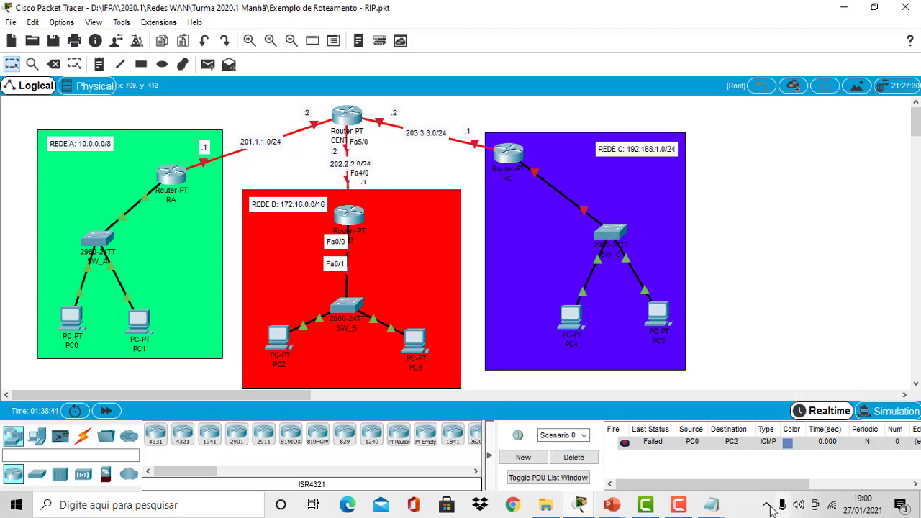
mouse_move(712, 505)
click(736, 439)
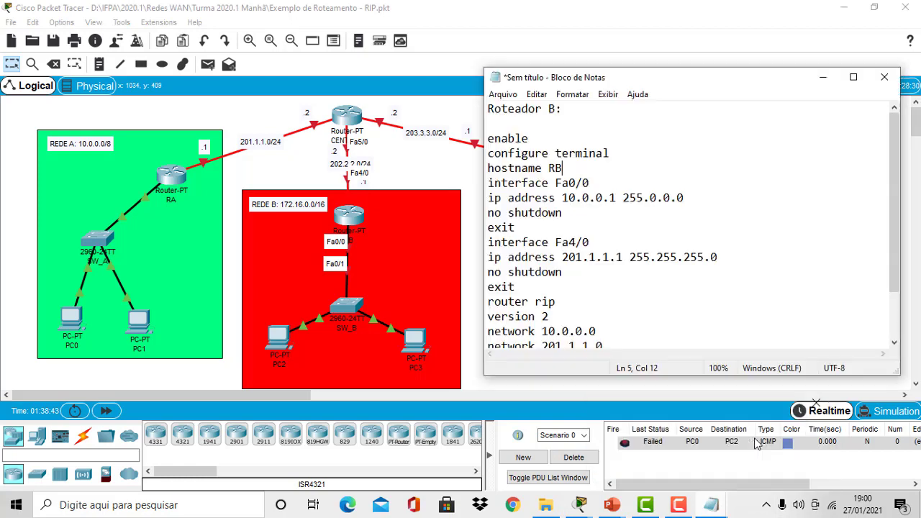
click(554, 182)
drag(554, 183, 589, 182)
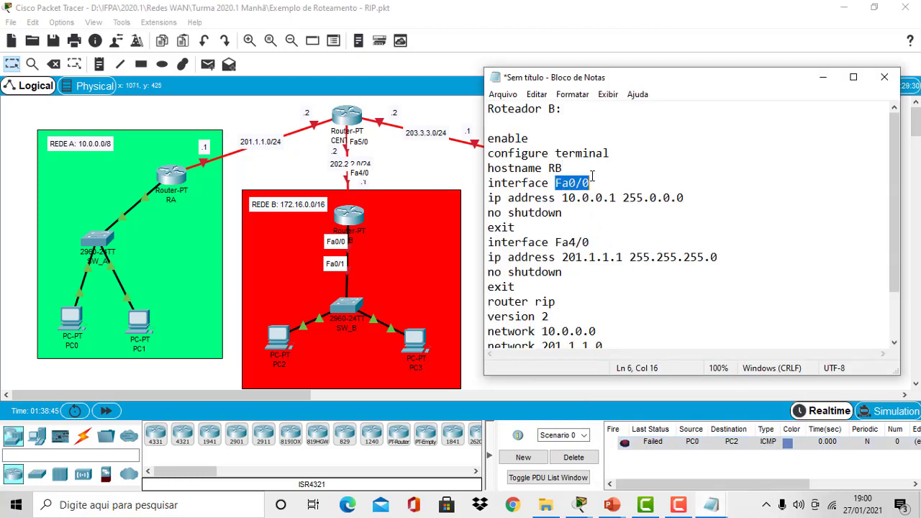
drag(554, 243, 591, 241)
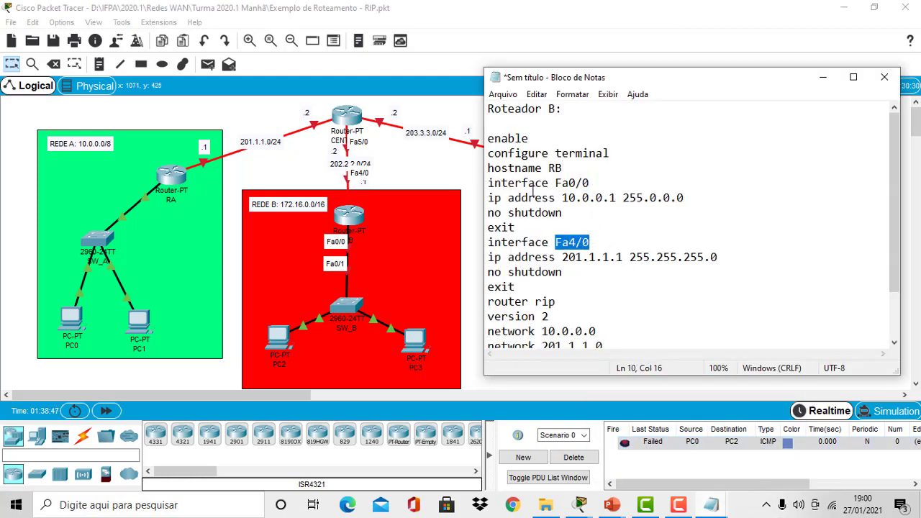
drag(490, 198, 690, 199)
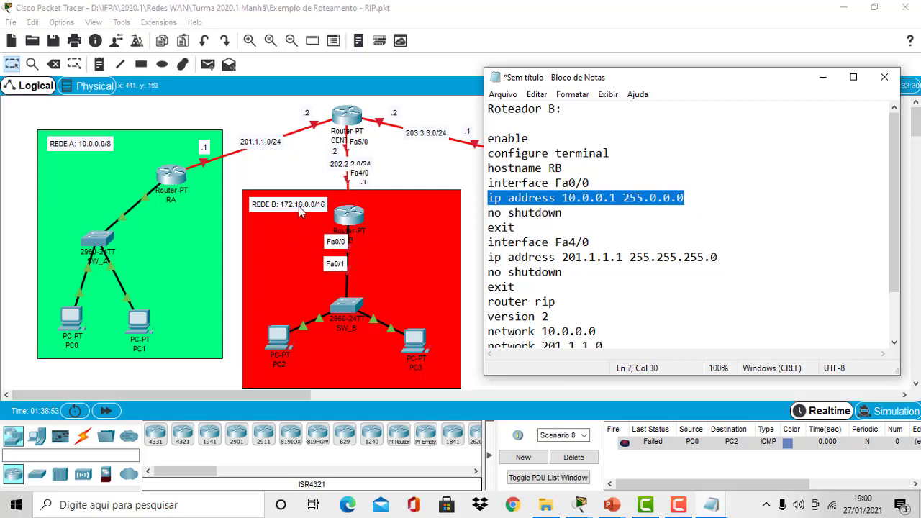
click(574, 198)
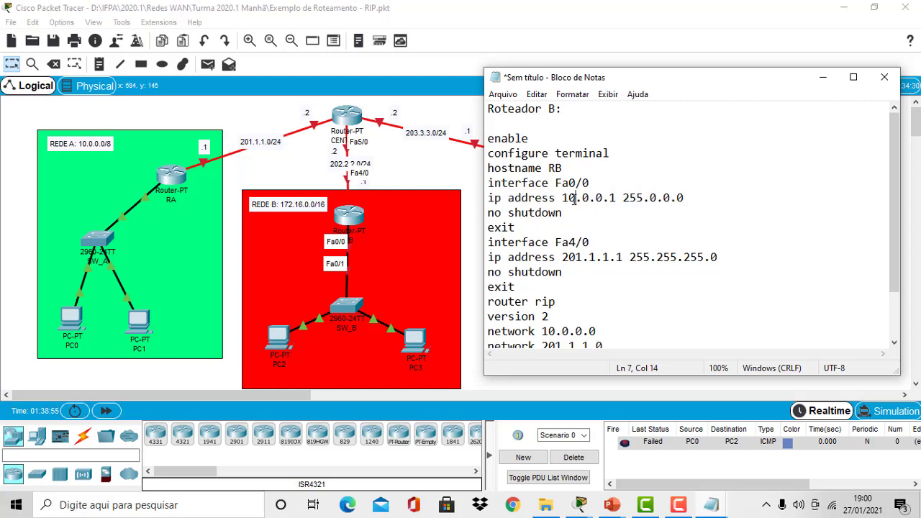
key(BackSpace)
text(72)
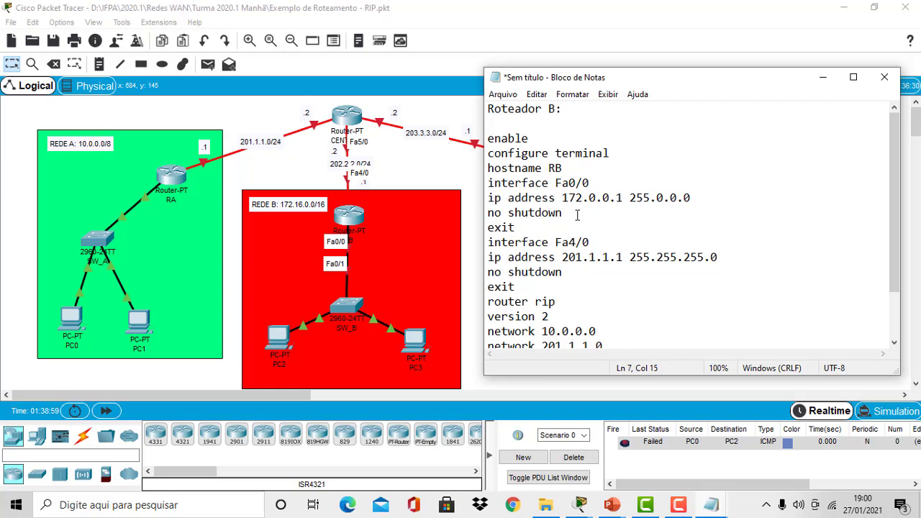
key(Right)
key(Right)
key(BackSpace)
text(16)
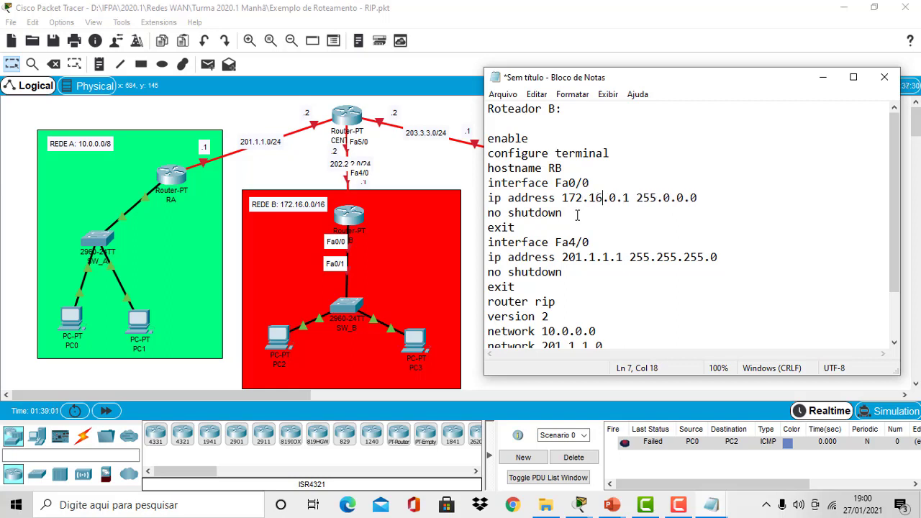
Set the subnet mask of the script's Fa0/0 address to 255.255.0.0
key(Right)
key(Right)
key(Right)
key(Right)
click(670, 196)
key(BackSpace)
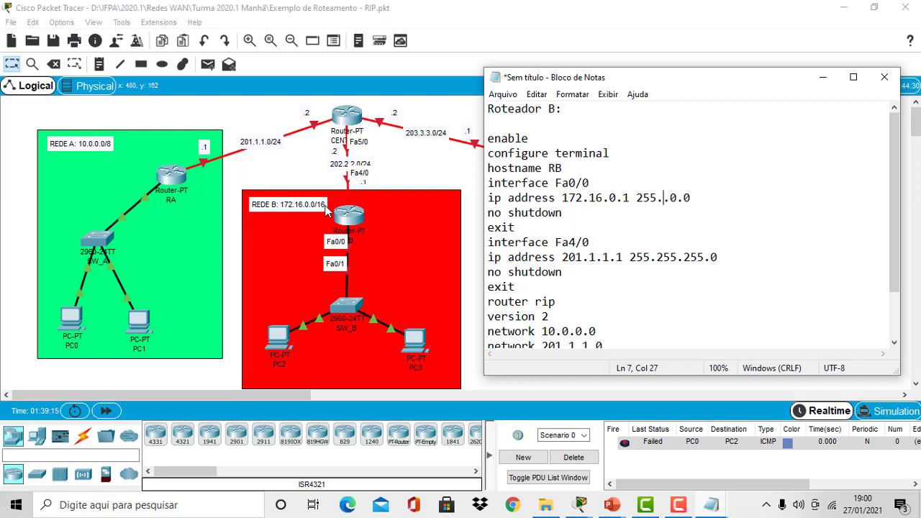
text(255.)
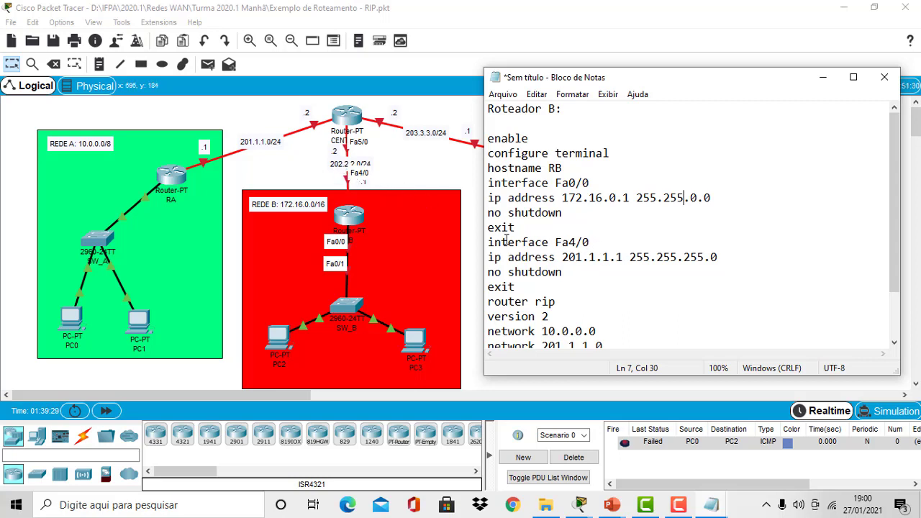
Set the Fa4/0 IP address in the script to 202.2.2.1, keeping the mask 255.255.255.0
click(583, 257)
key(BackSpace)
text(2)
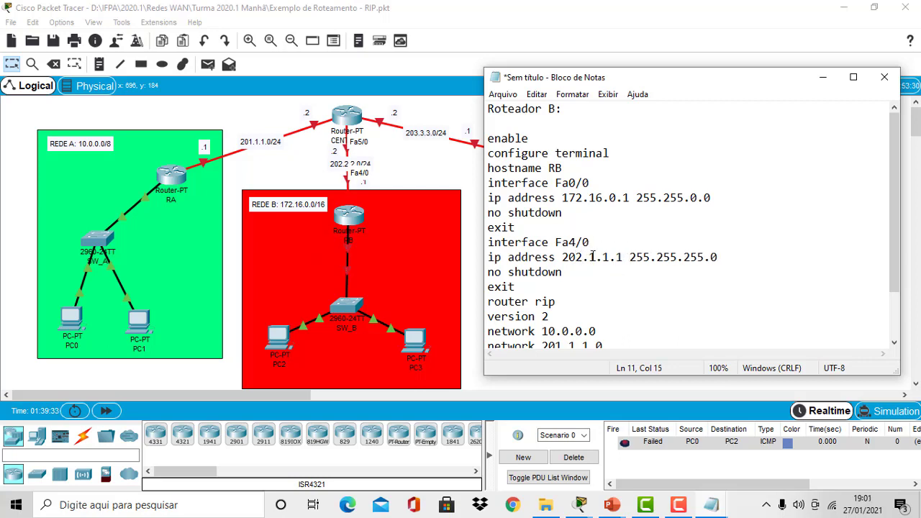
click(595, 257)
key(BackSpace)
text(2)
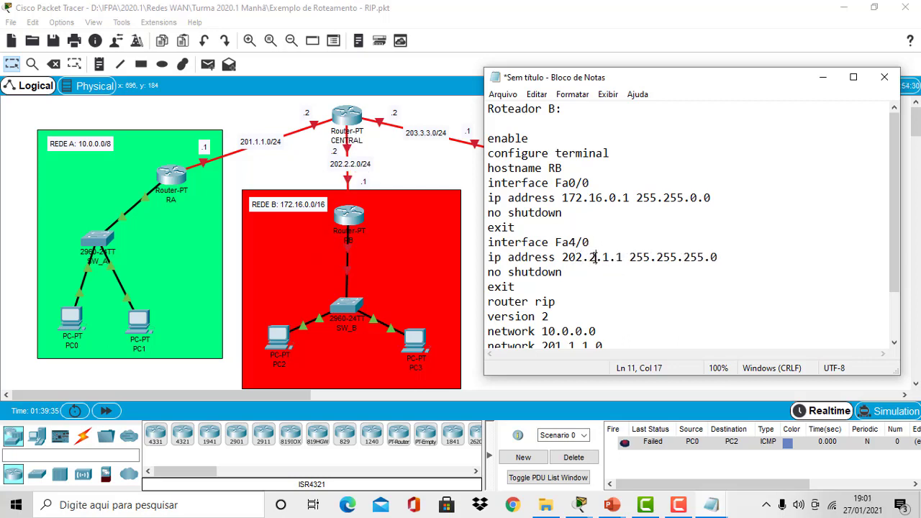
key(Right)
key(Right)
key(BackSpace)
text(2)
drag(635, 256, 738, 255)
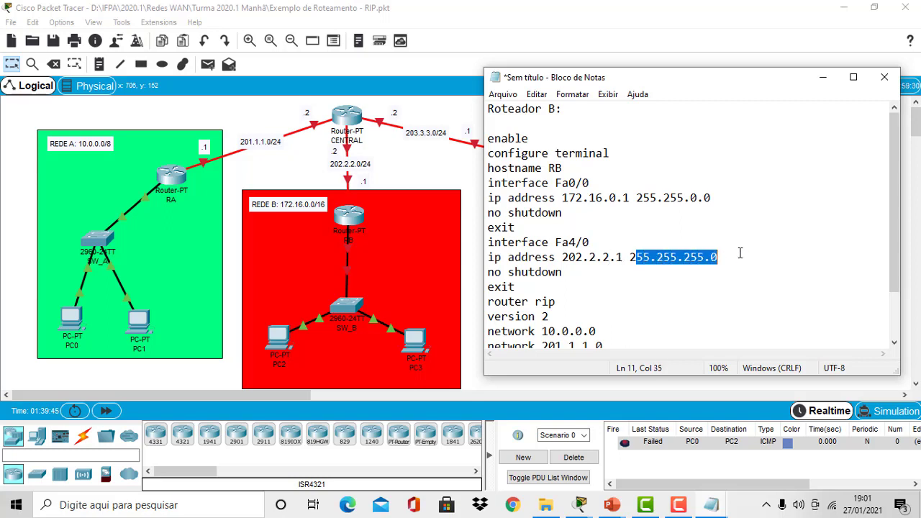
click(710, 284)
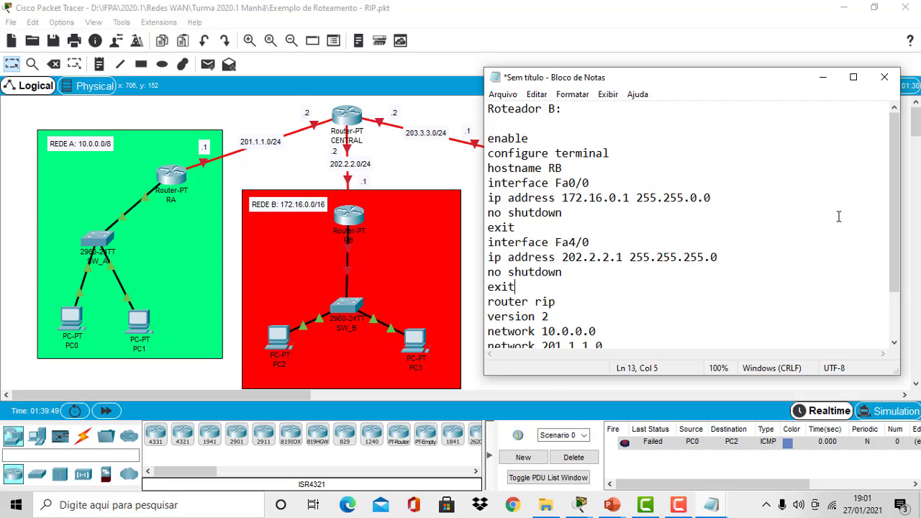
In the RIP section, change the first network command to "network 172.16.0.0"
scroll(898, 204, down, 2)
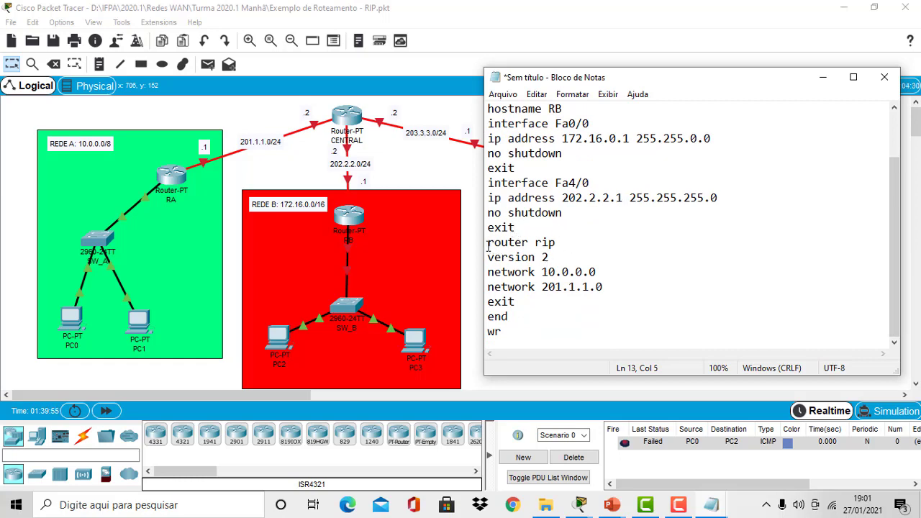
drag(487, 243, 551, 349)
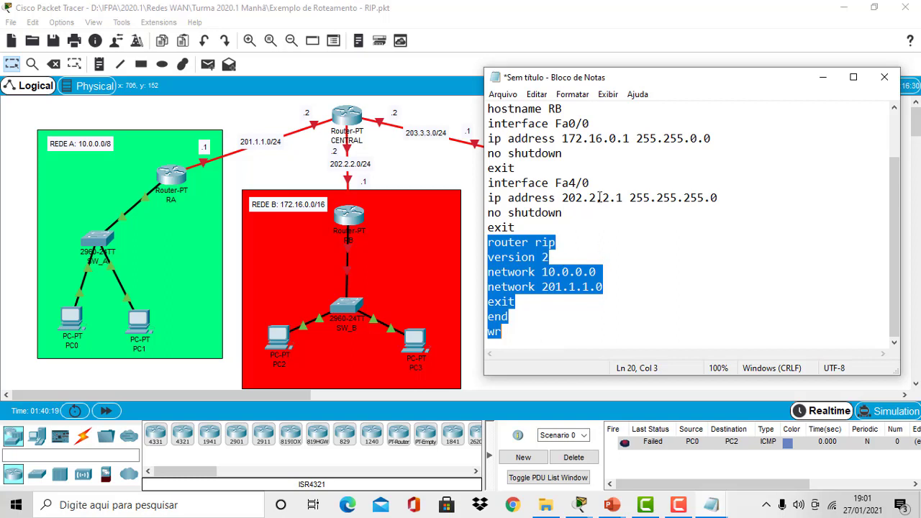
click(619, 275)
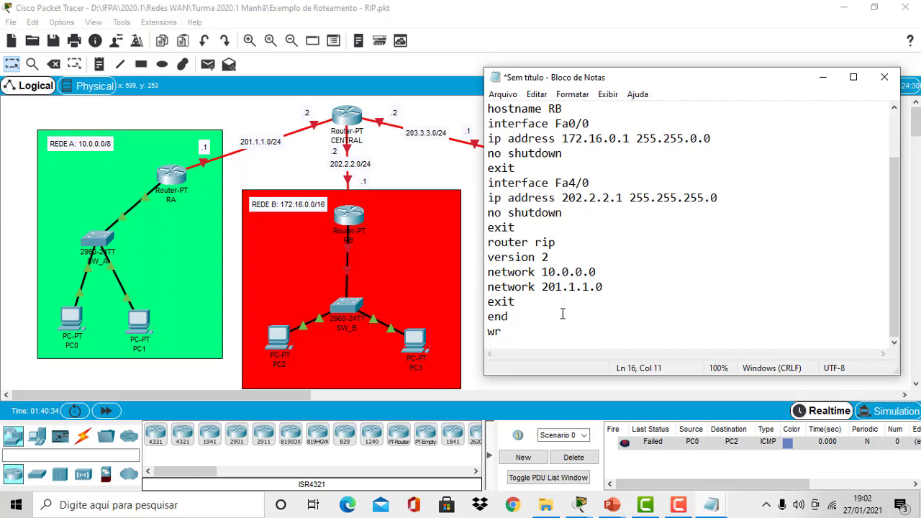
key(BackSpace)
text(72)
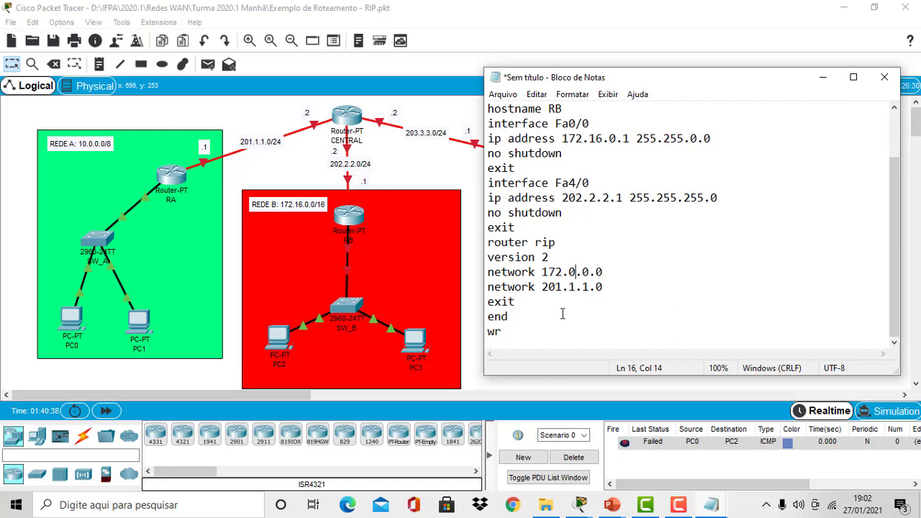
key(BackSpace)
text(16)
key(Right)
key(Right)
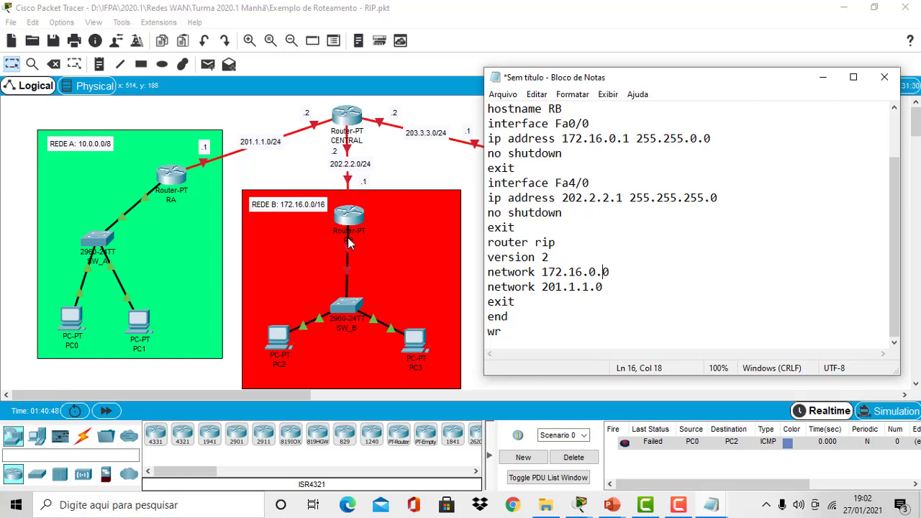
Change the second RIP network command to "network 202.2.2.0"
click(561, 287)
key(BackSpace)
text(2)
key(Right)
key(Right)
key(BackSpace)
text(2)
key(BackSpace)
text(2)
Copy the commands from "enable" to "wr", run them in router RB's command line in Packet Tracer, and minimize the router window
drag(516, 337, 483, 138)
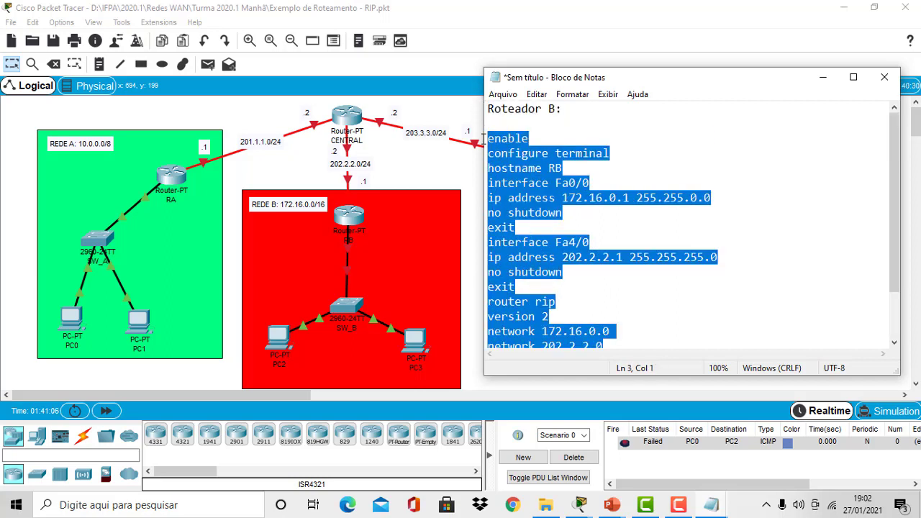
click(353, 221)
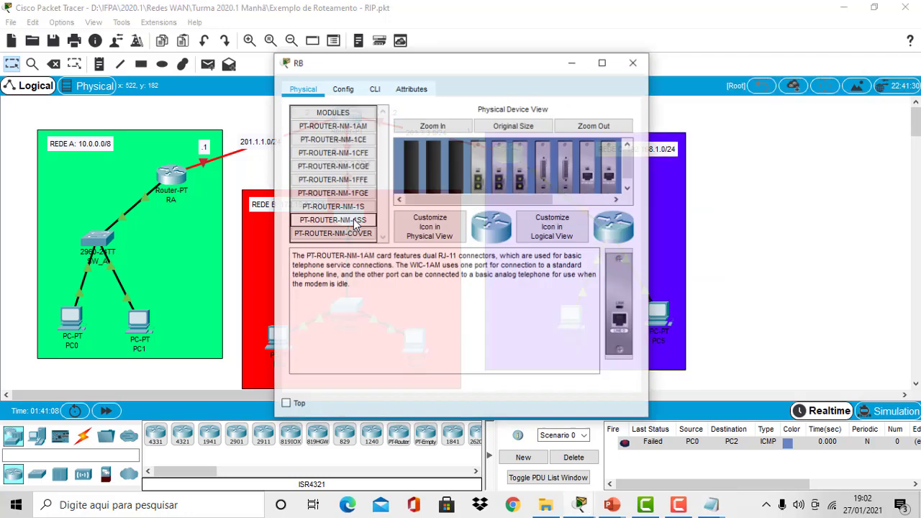
click(376, 91)
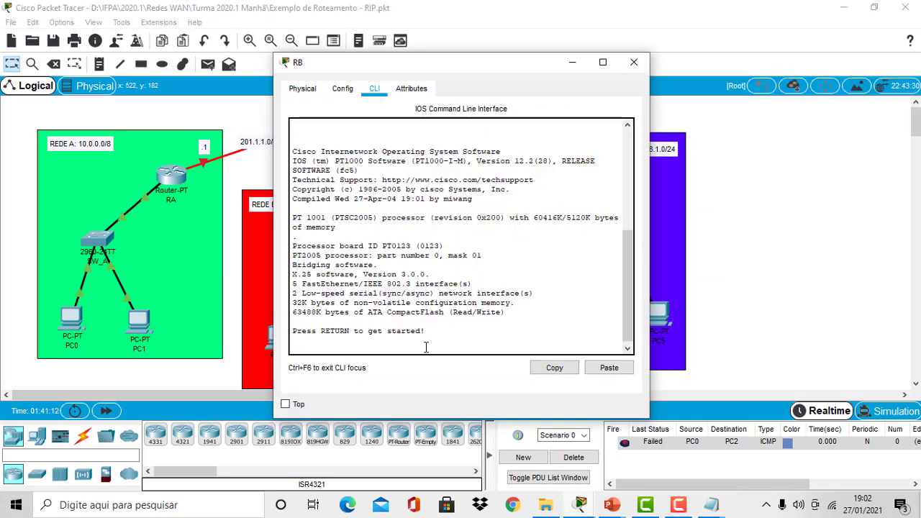
key(Return)
key(Return)
right_click(355, 349)
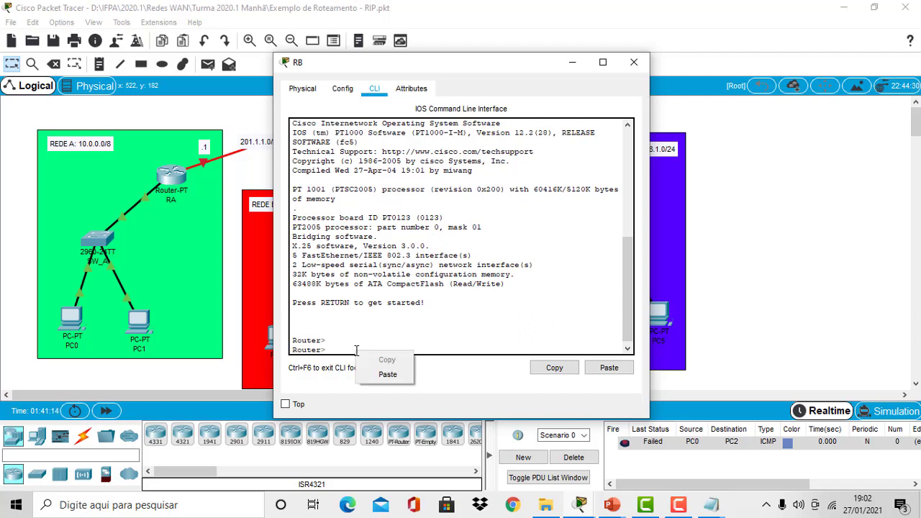
click(389, 375)
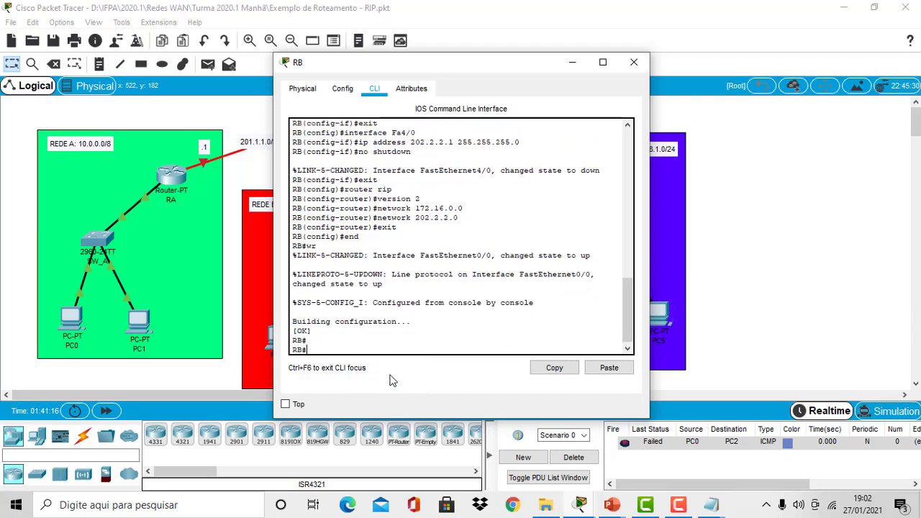
click(576, 65)
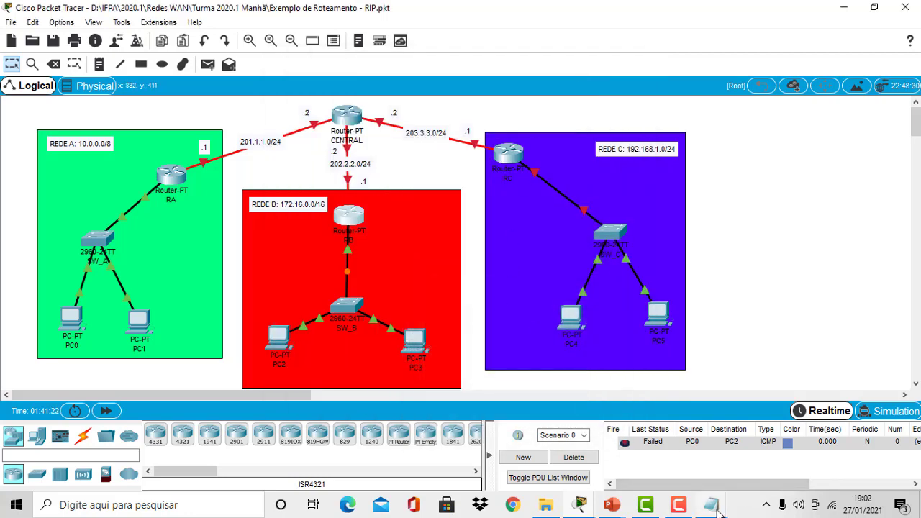
Return to Notepad and save the script as the text file "Roteador B" in the Redes WAN folder
mouse_move(711, 504)
click(754, 448)
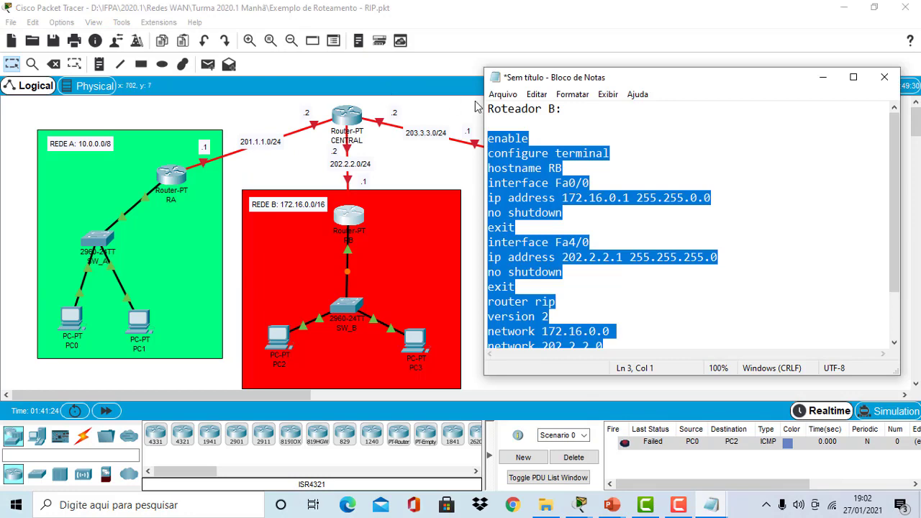
click(502, 94)
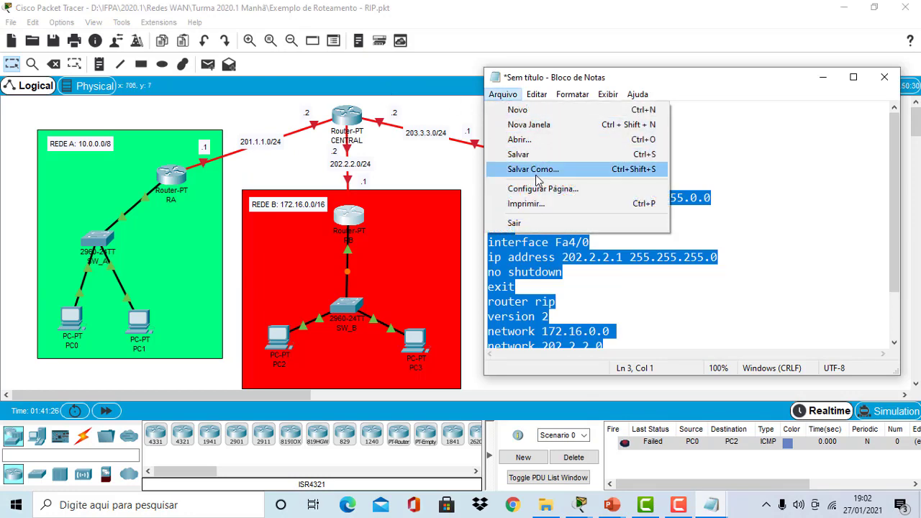
click(535, 169)
click(618, 227)
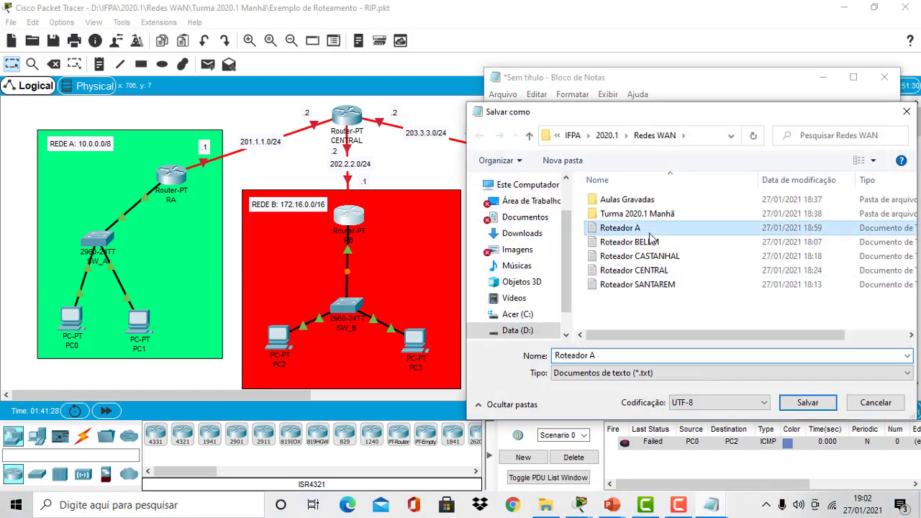
click(613, 355)
double_click(612, 355)
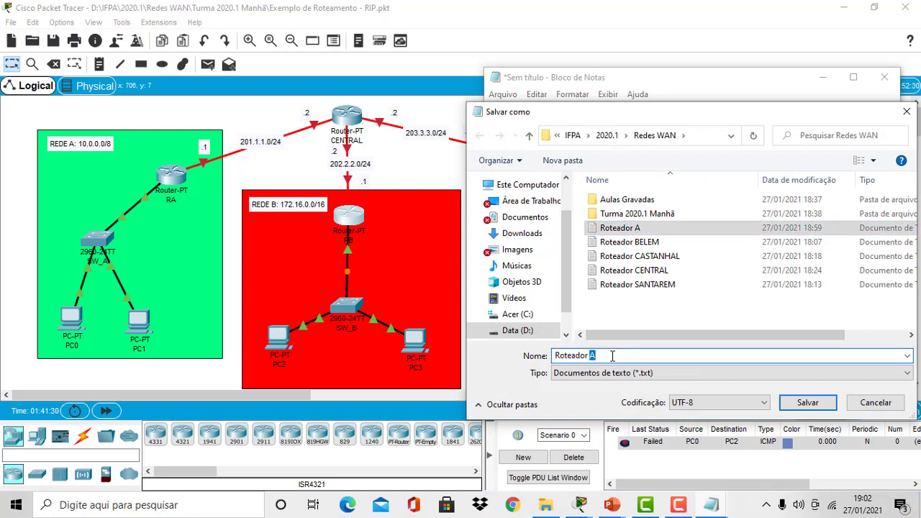
text(B)
click(791, 403)
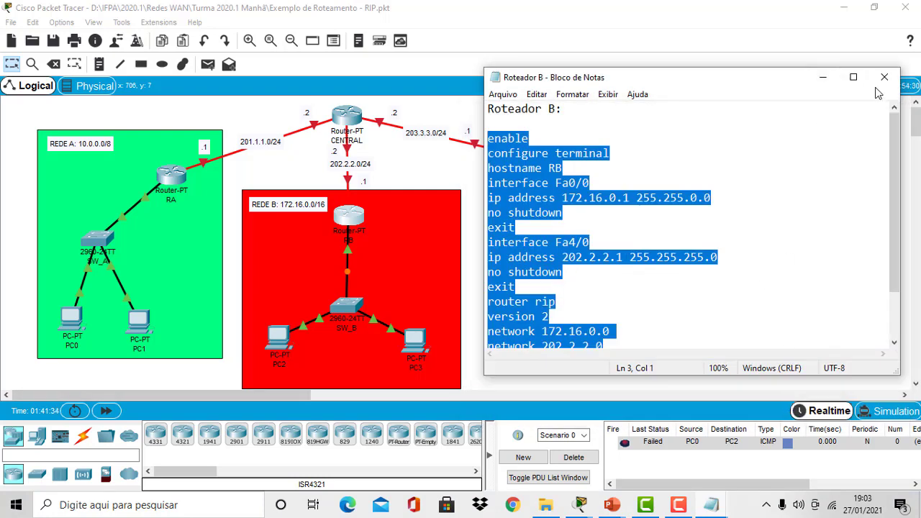
Start a new blank Notepad document and move its window over the middle of the topology
click(502, 94)
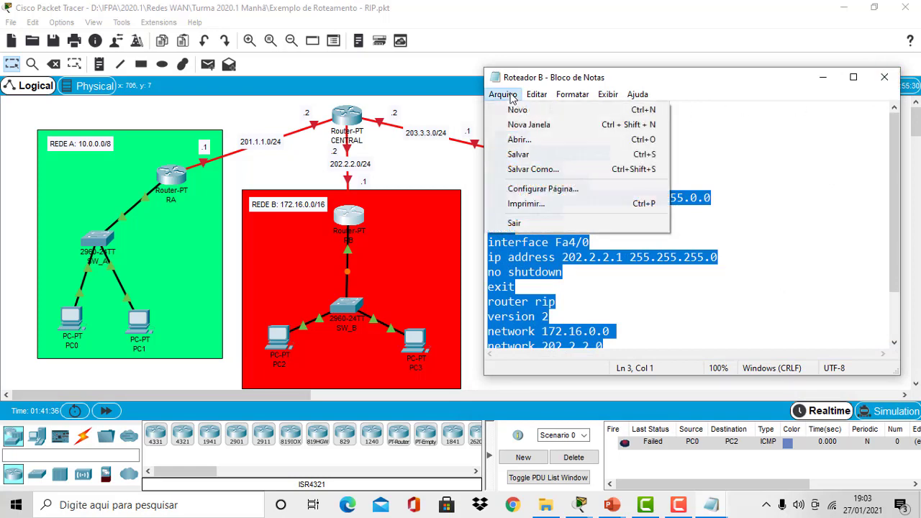
click(518, 110)
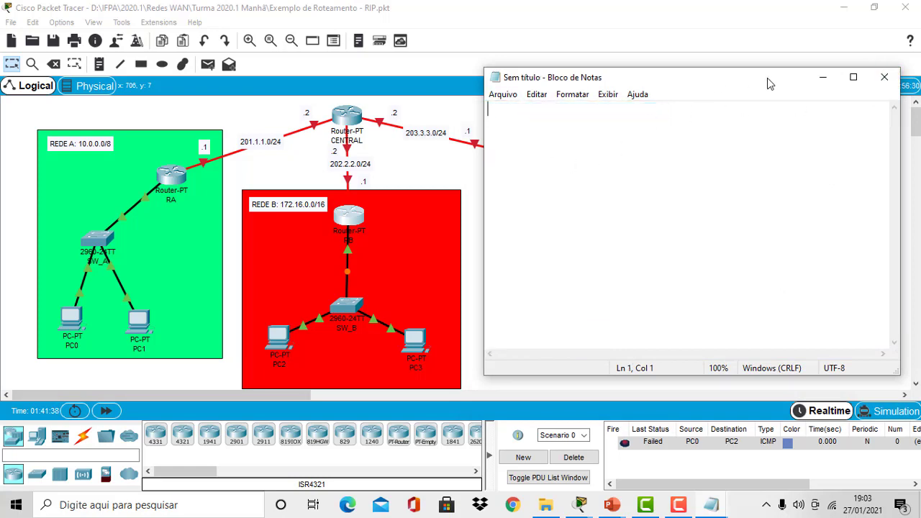
drag(731, 89, 547, 132)
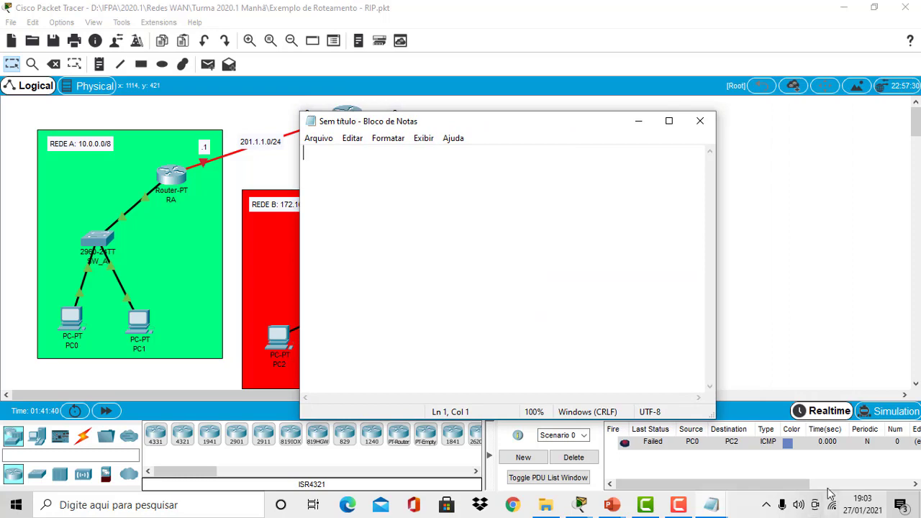
Copy the entire Roteador A script into the blank Notepad document and minimize the Roteador A window
click(715, 506)
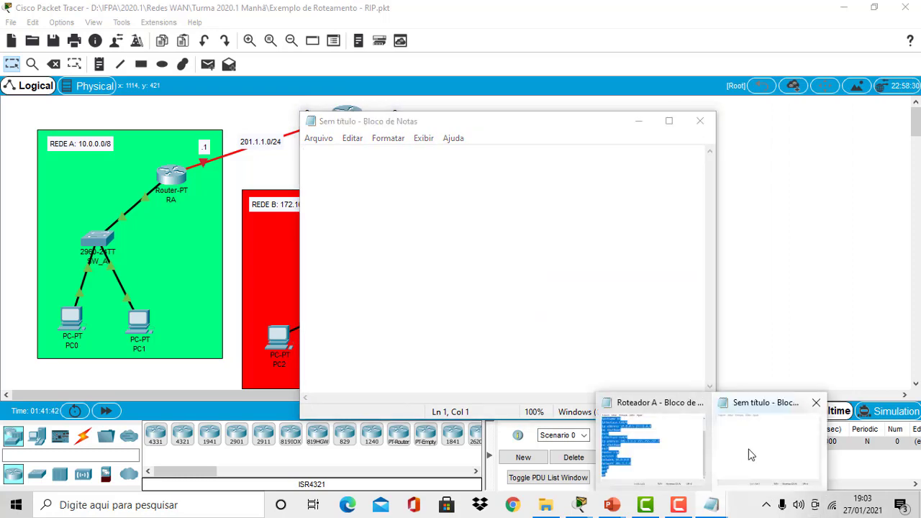
click(660, 458)
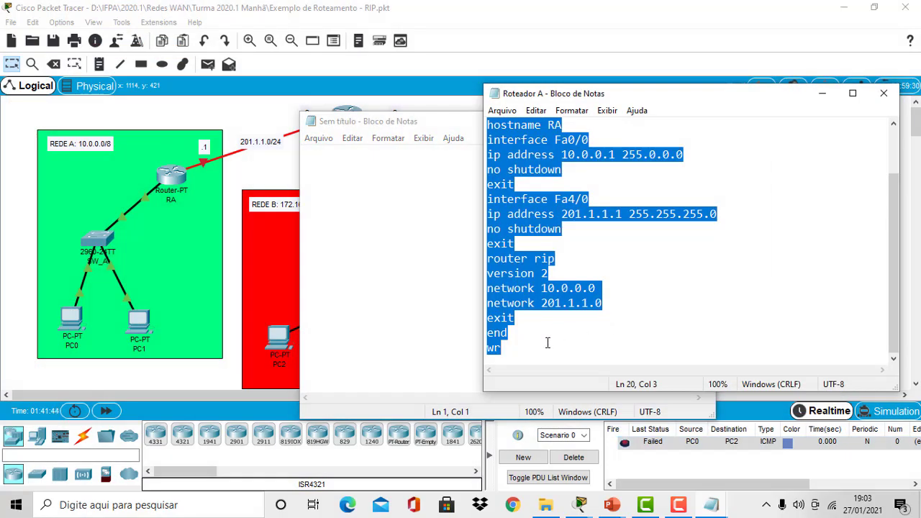
drag(534, 346, 468, 84)
key(ctrl+c)
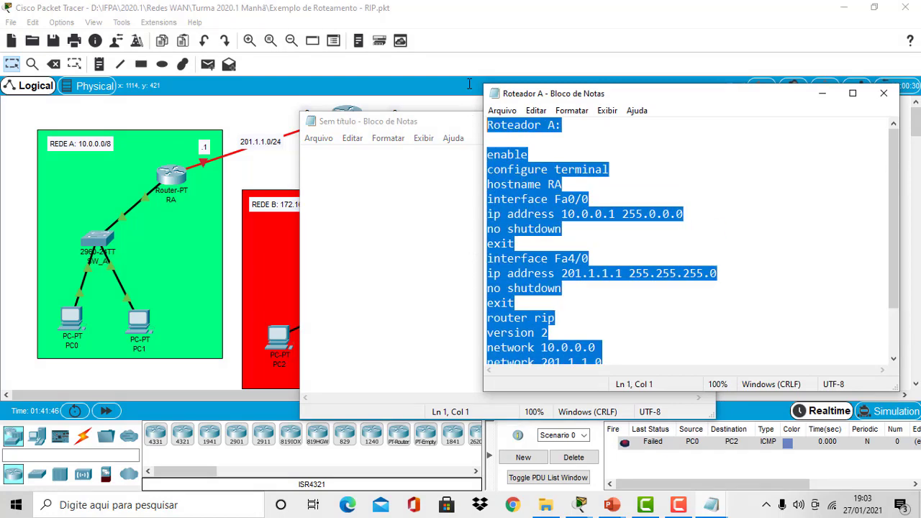
click(398, 174)
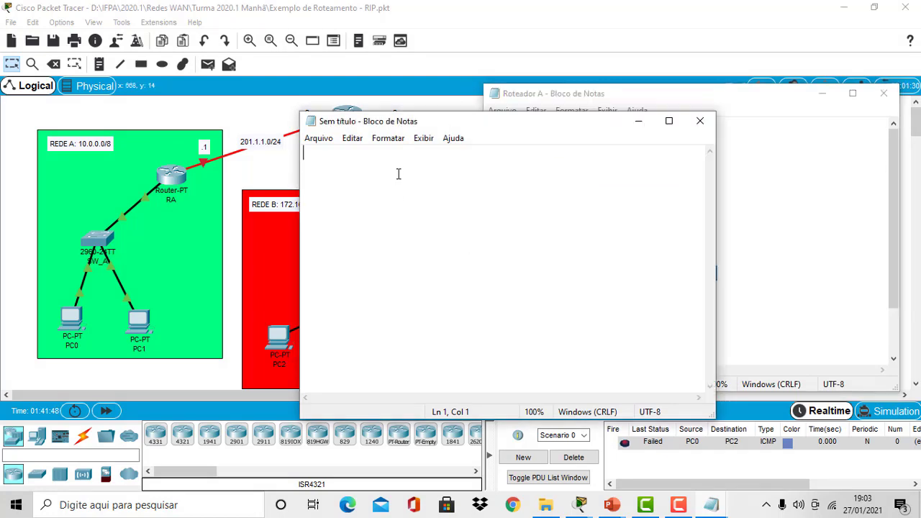
key(ctrl+v)
drag(444, 121, 198, 91)
click(821, 94)
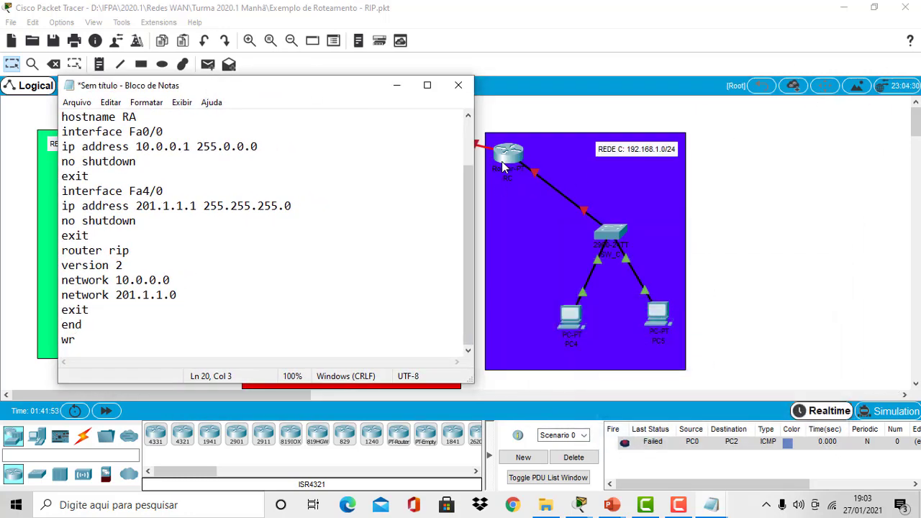
Move the new script window clear of the upper topology, and change its heading to "Roteador C:" and its hostname to RC
drag(346, 90, 290, 96)
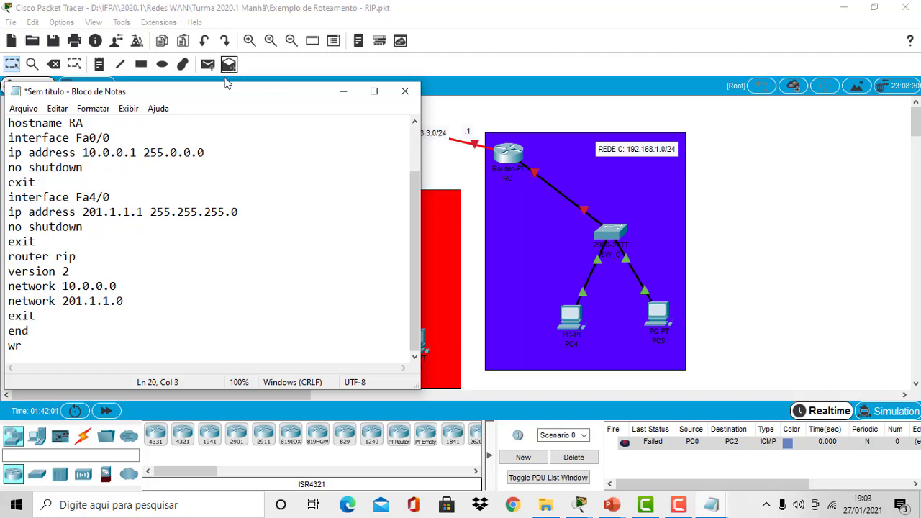
drag(203, 95, 230, 187)
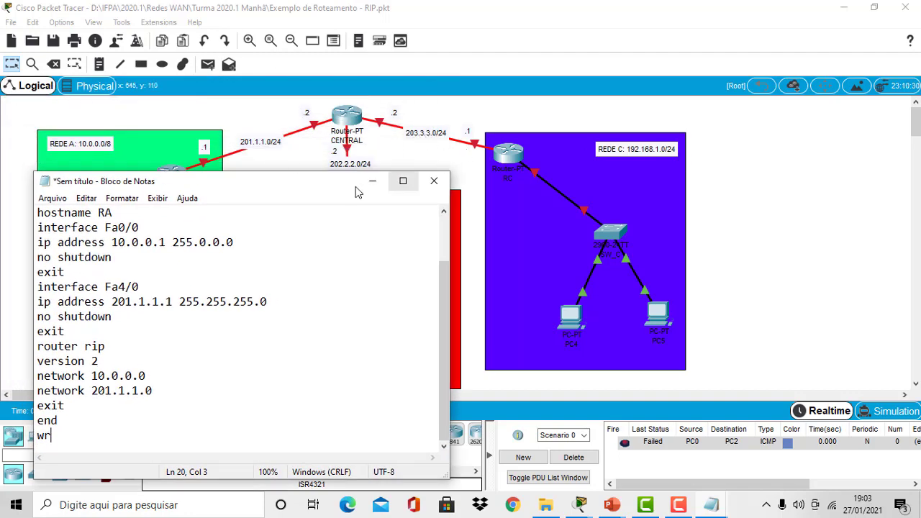
drag(443, 363, 443, 317)
click(105, 214)
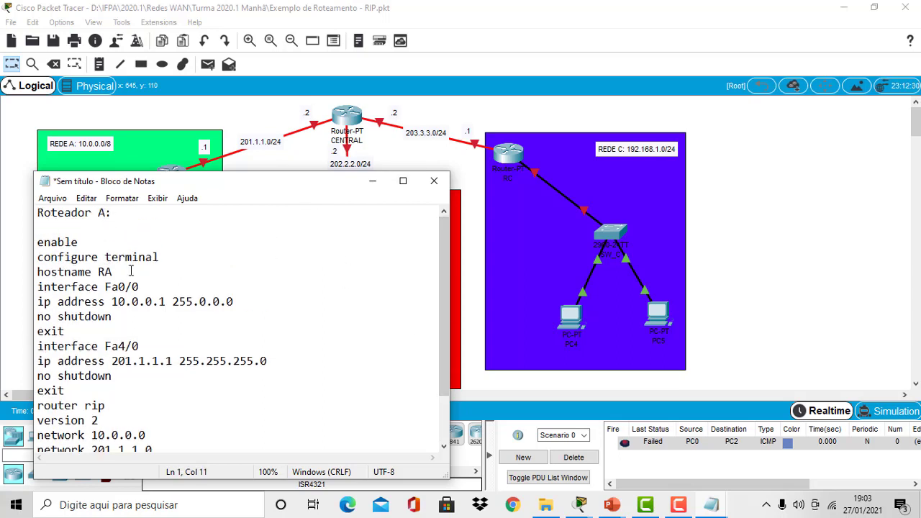
key(BackSpace)
text(C)
click(134, 276)
key(BackSpace)
Check router RC's port labels toward SW_C and CENTRAL in the topology against the interface names in the script
click(373, 181)
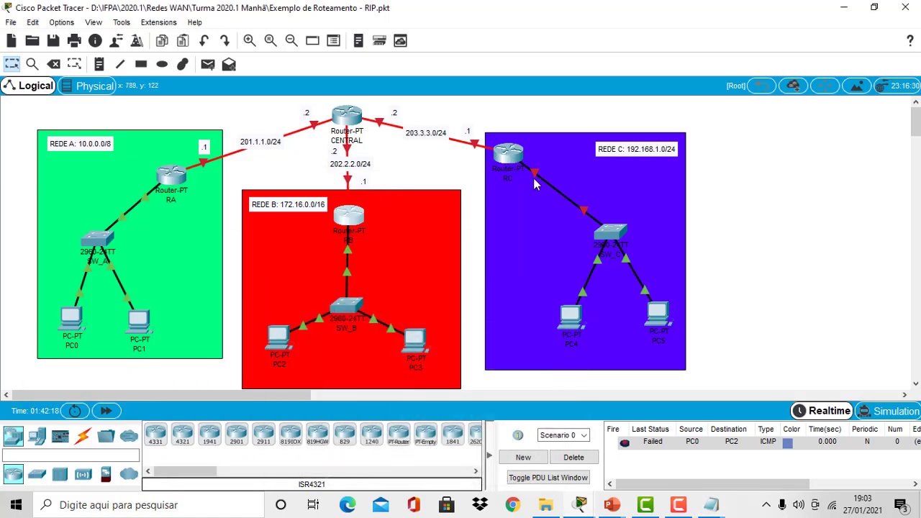
mouse_move(536, 180)
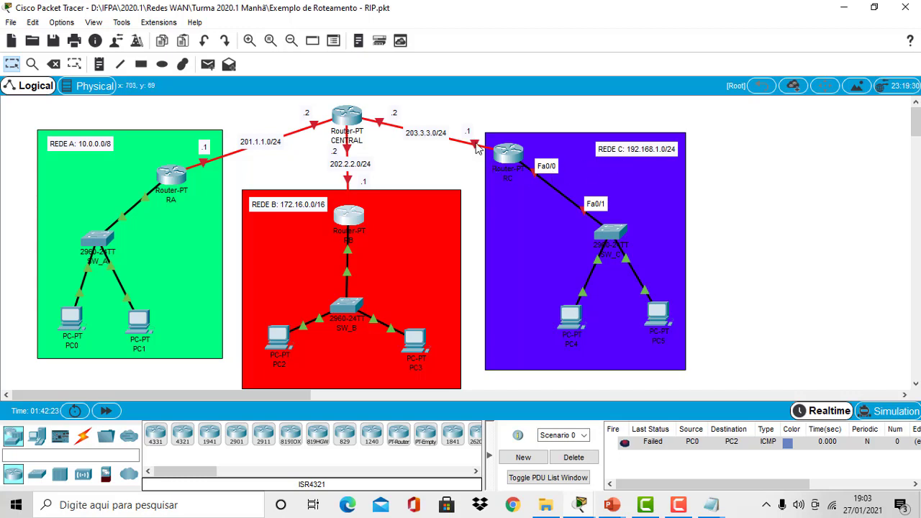
mouse_move(475, 147)
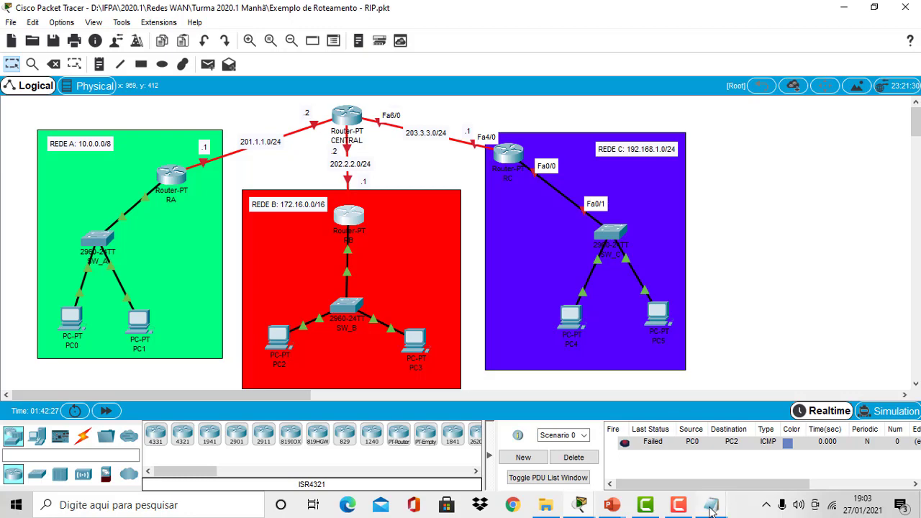
mouse_move(711, 509)
click(755, 453)
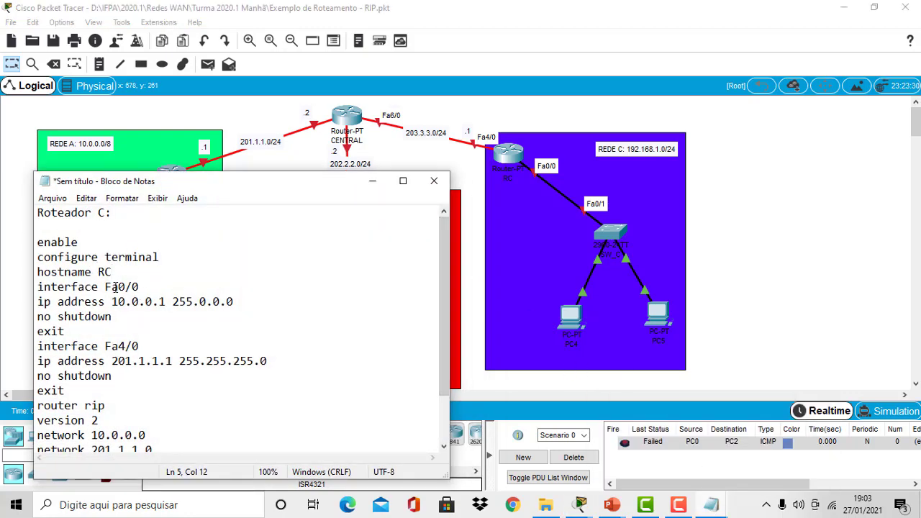
drag(105, 286, 151, 286)
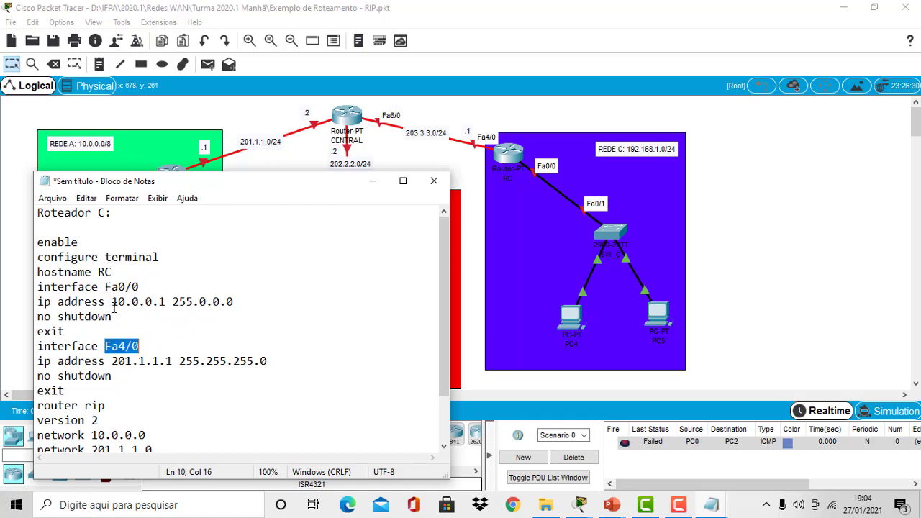
Set the Fa0/0 address line in the RC script to IP 192.168.1.1 with mask 255.255.255.0
drag(112, 306, 170, 305)
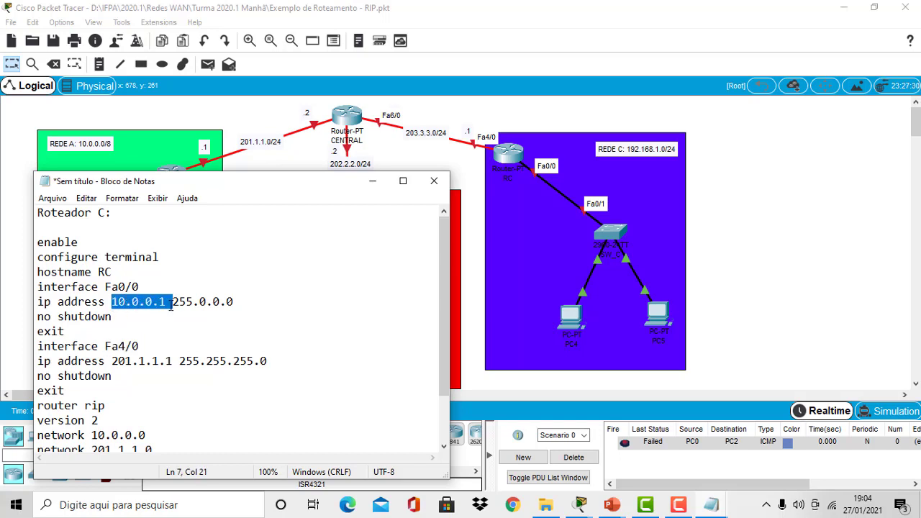
text(192)
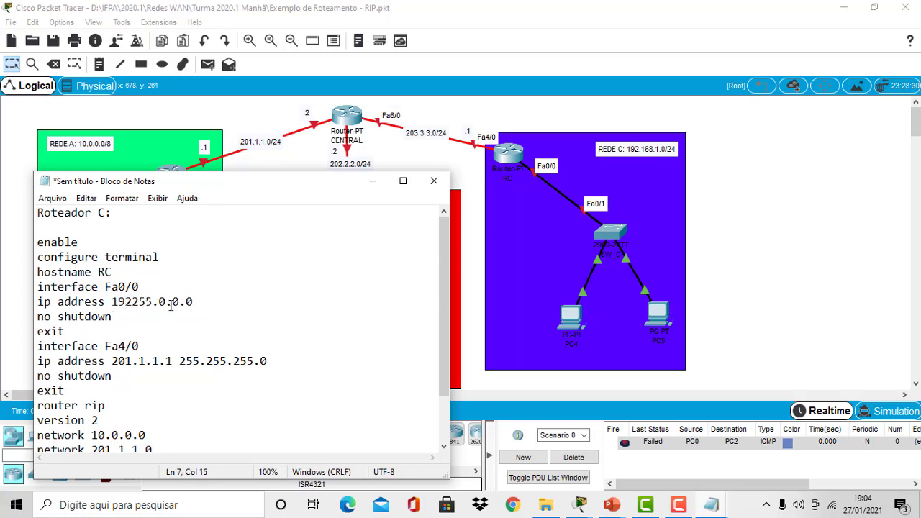
text(.168)
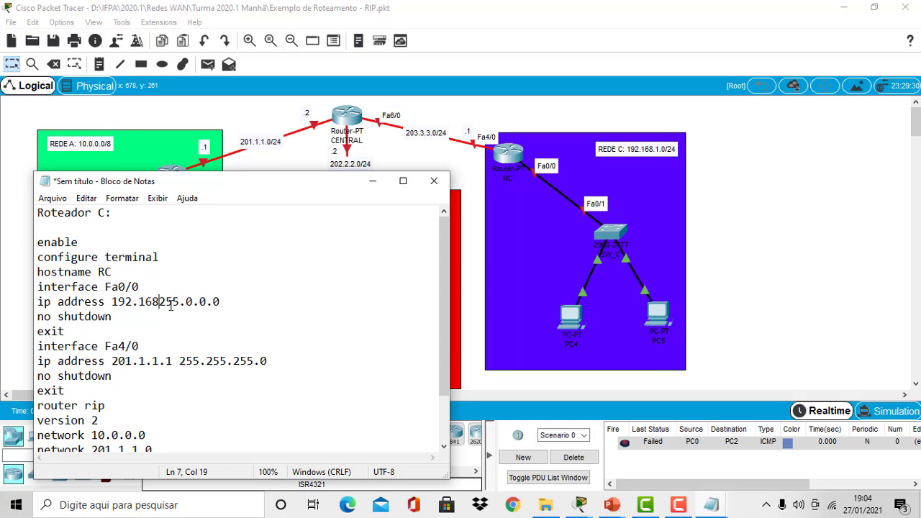
text(.1.)
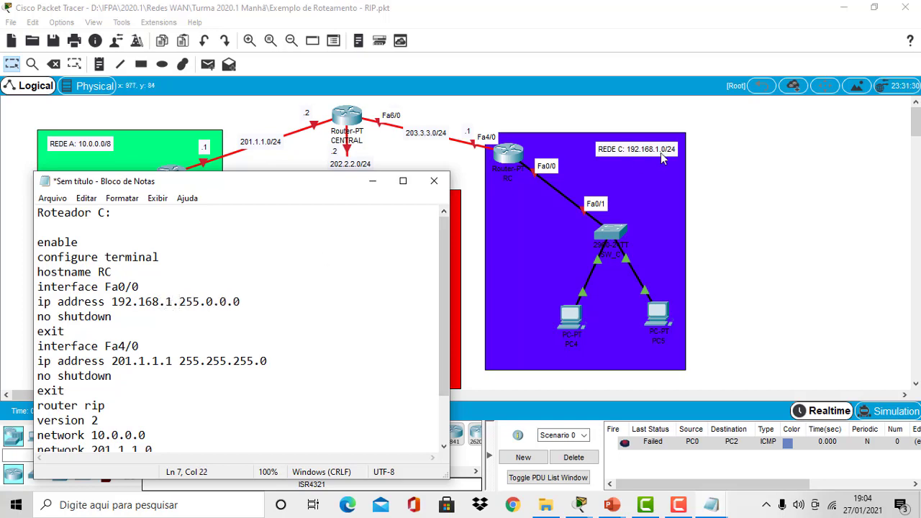
text(1)
key(BackSpace)
key(BackSpace)
key(BackSpace)
key(BackSpace)
key(BackSpace)
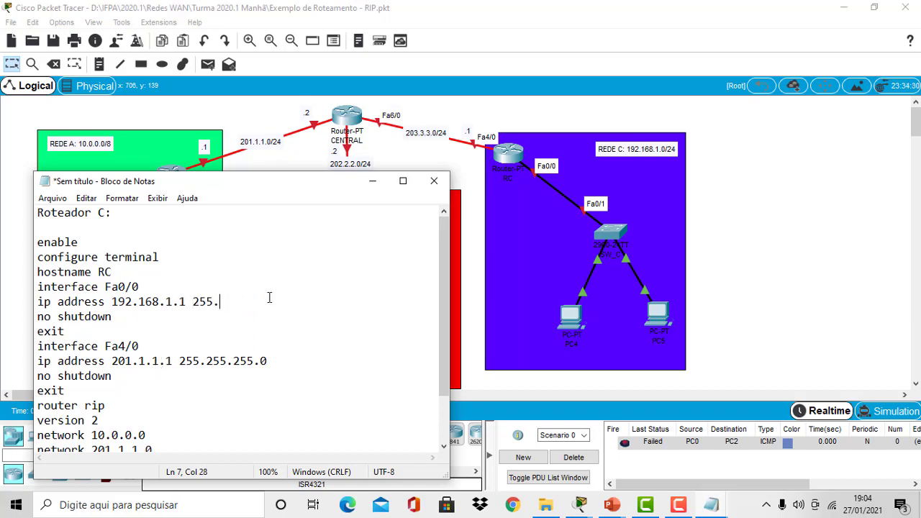
text(255.255.0)
Set the IP address of interface Fa4/0 in the RC script to 203.3.3.1
drag(38, 346, 143, 346)
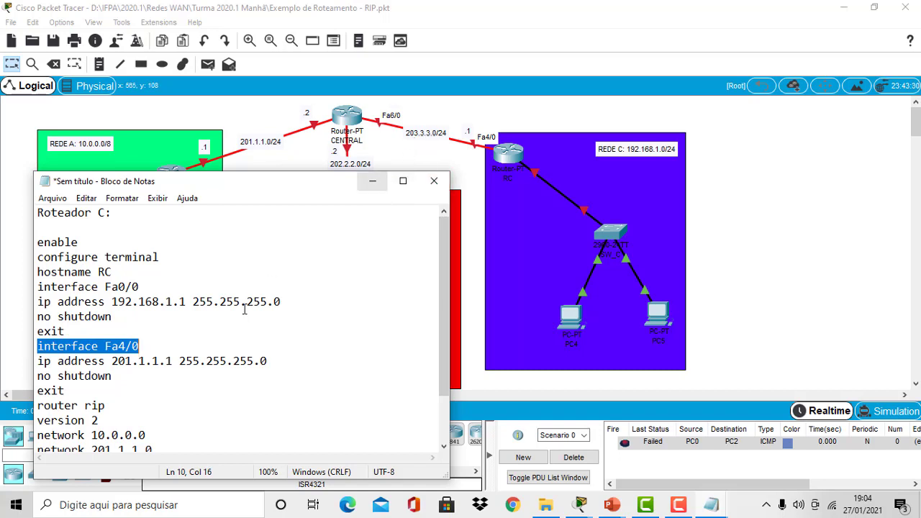
click(134, 360)
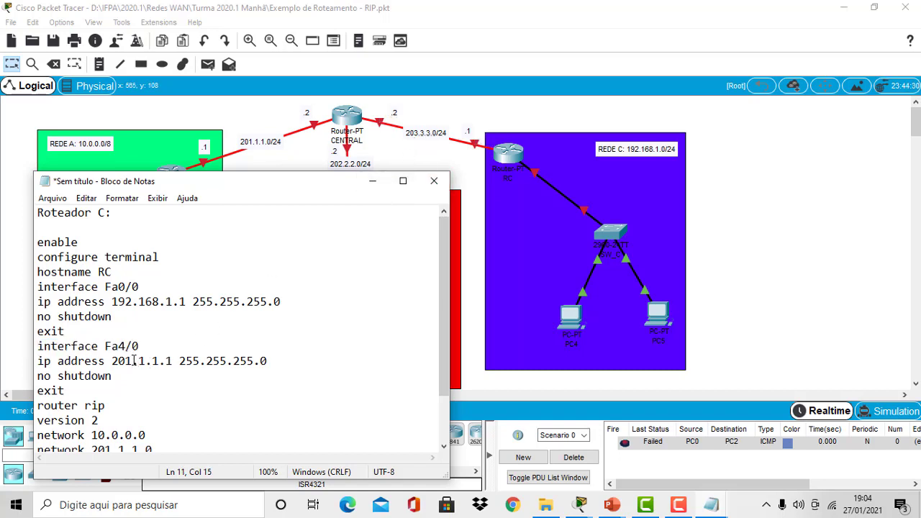
key(BackSpace)
text(3)
key(Right)
key(Delete)
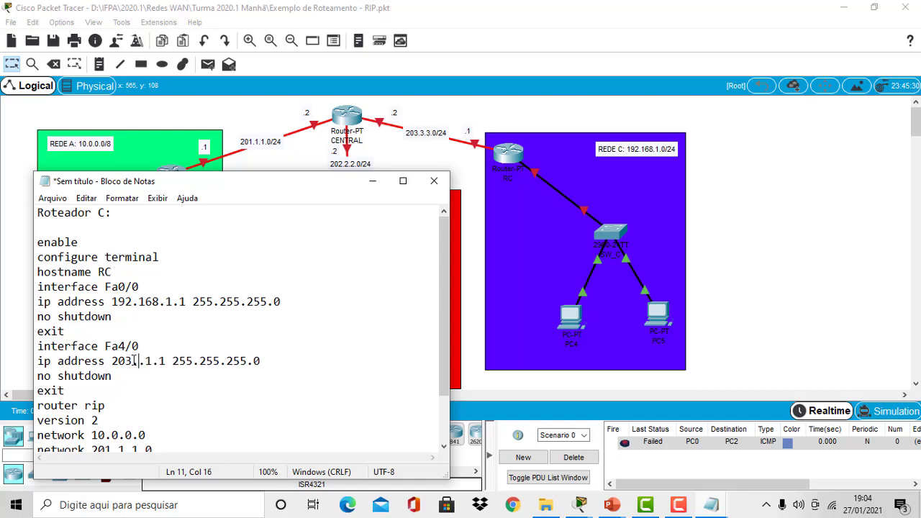
text(3)
key(Right)
key(Right)
key(BackSpace)
text(3)
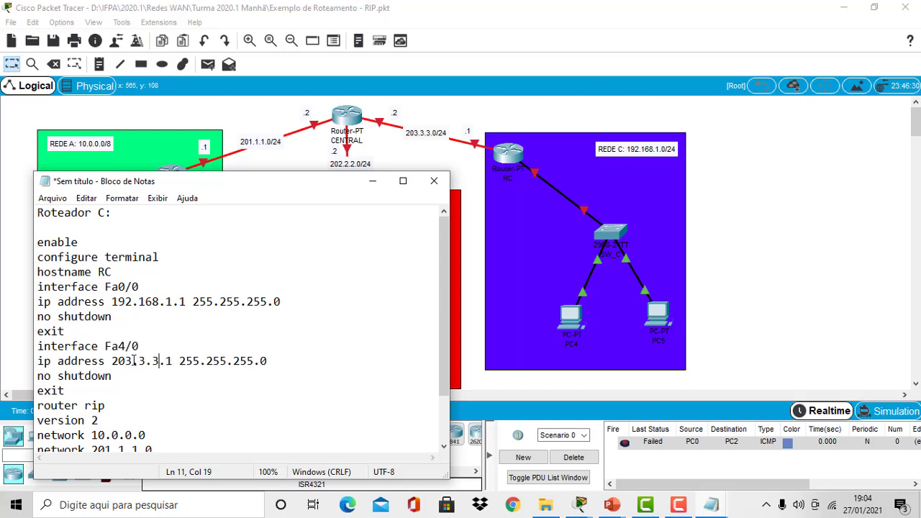
key(Right)
Review the RIP section of the RC script and change its first network command to "network 192.168.1.0"
drag(192, 185, 197, 69)
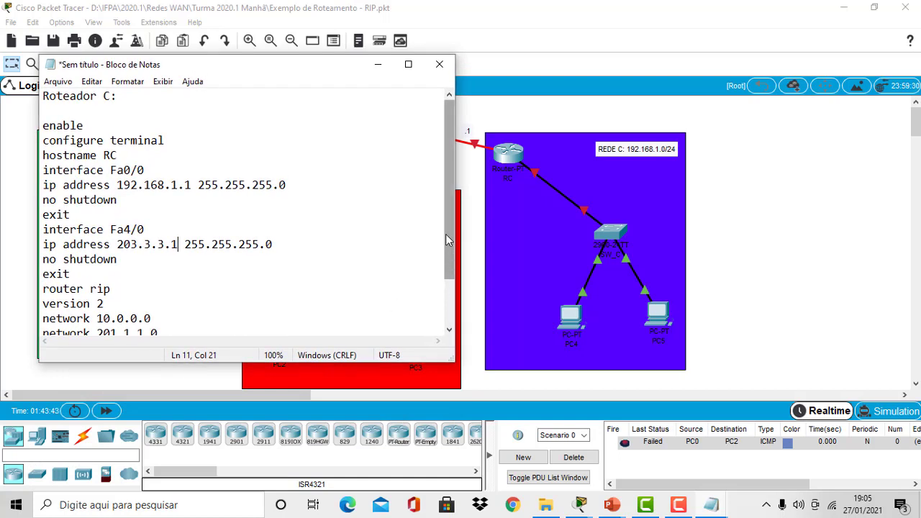
drag(445, 234, 447, 308)
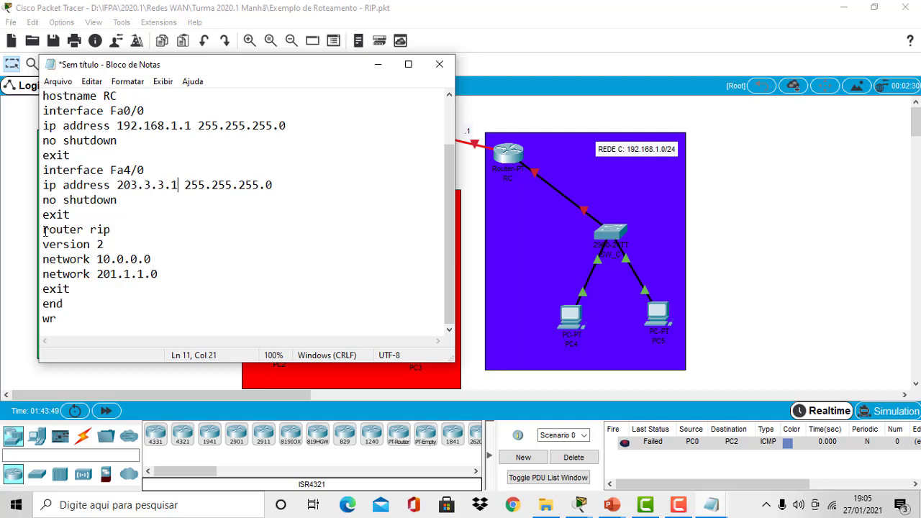
drag(45, 229, 127, 228)
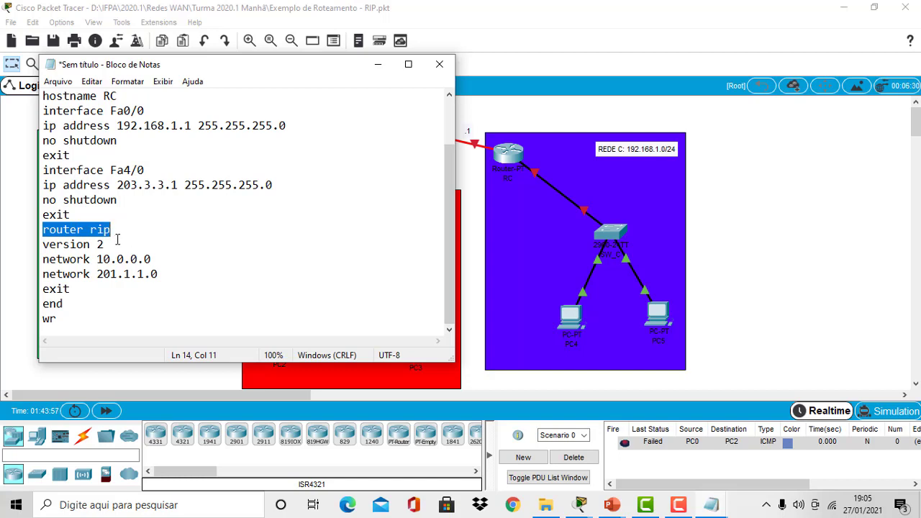
drag(114, 244, 33, 244)
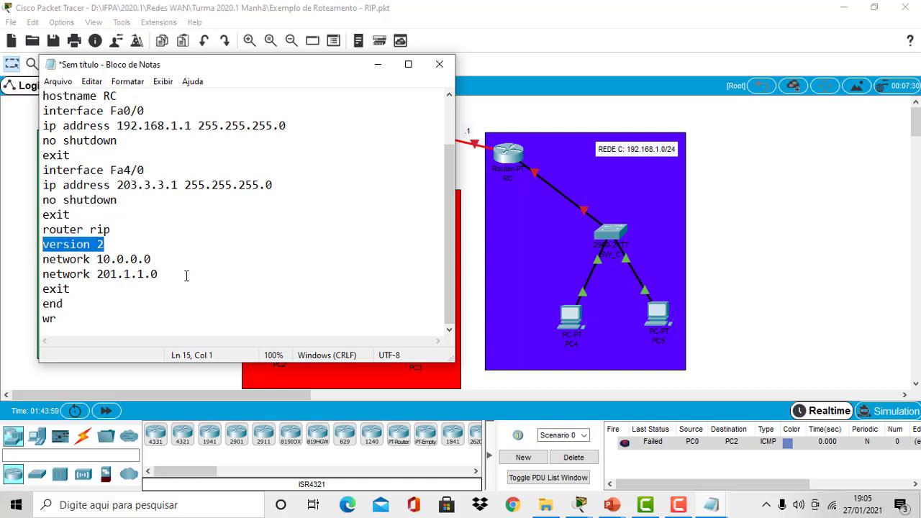
drag(185, 273, 41, 259)
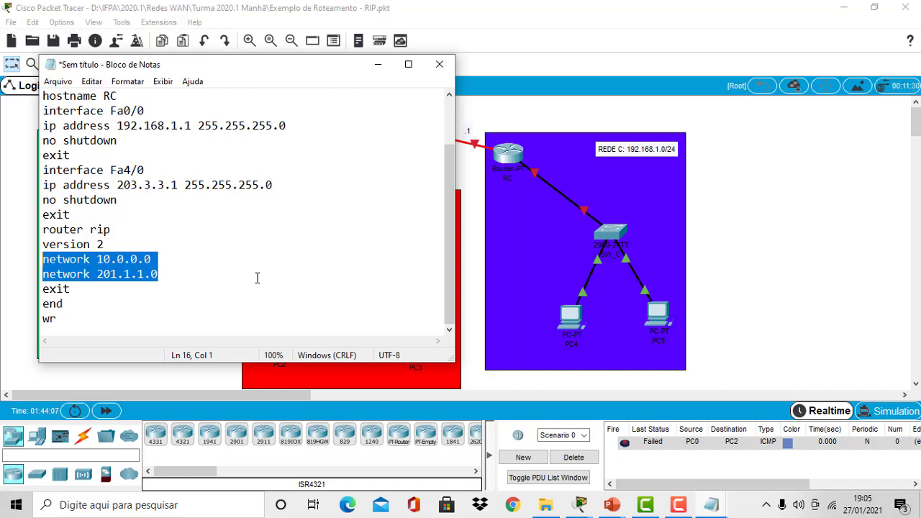
click(162, 259)
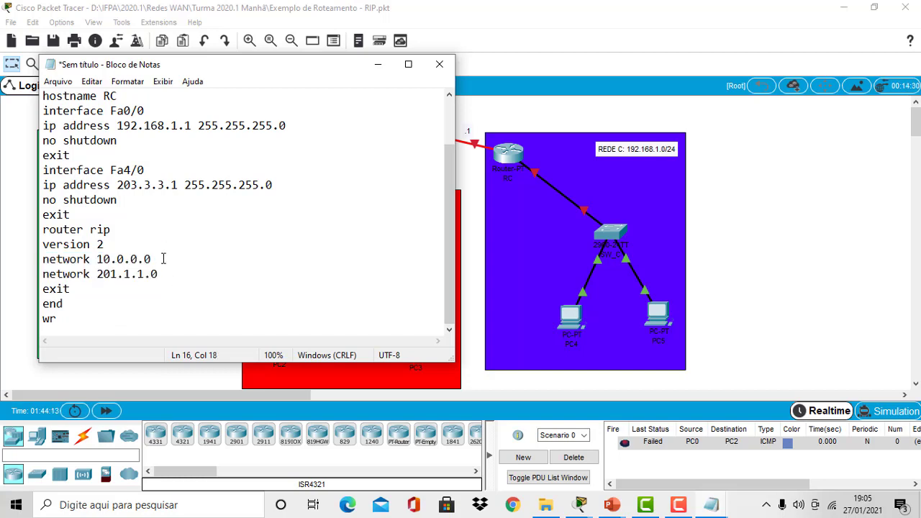
key(BackSpace)
key(BackSpace)
key(BackSpace)
key(BackSpace)
key(BackSpace)
key(BackSpace)
key(BackSpace)
key(BackSpace)
key(BackSpace)
text(192.168.1.0)
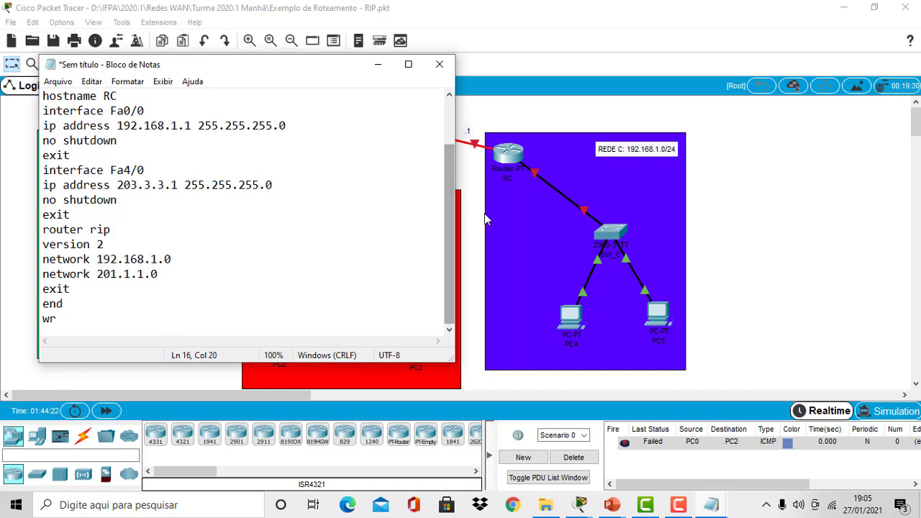
Move the script window off the CENTRAL links and change the second RIP network command to "network 203.3.3.0"
drag(353, 65, 869, 88)
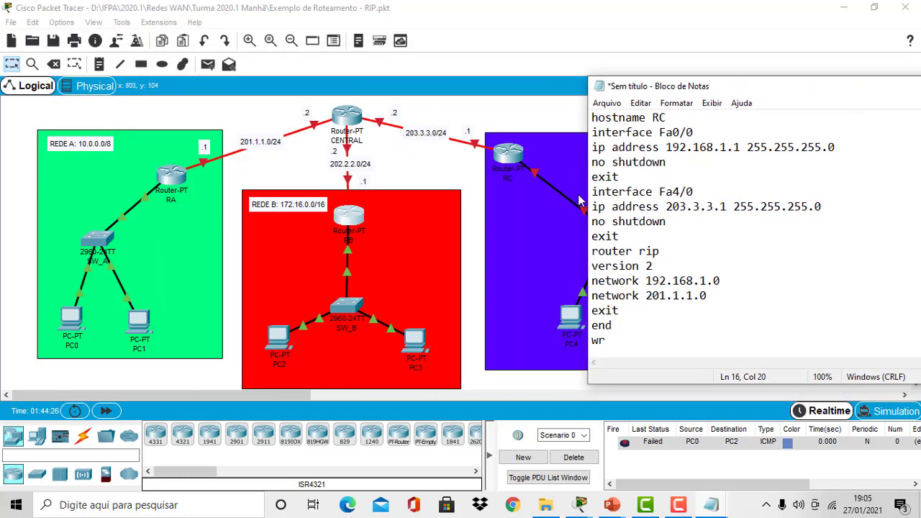
click(667, 296)
key(BackSpace)
text(2)
key(BackSpace)
text(3)
key(BackSpace)
text(3)
key(Delete)
text(3)
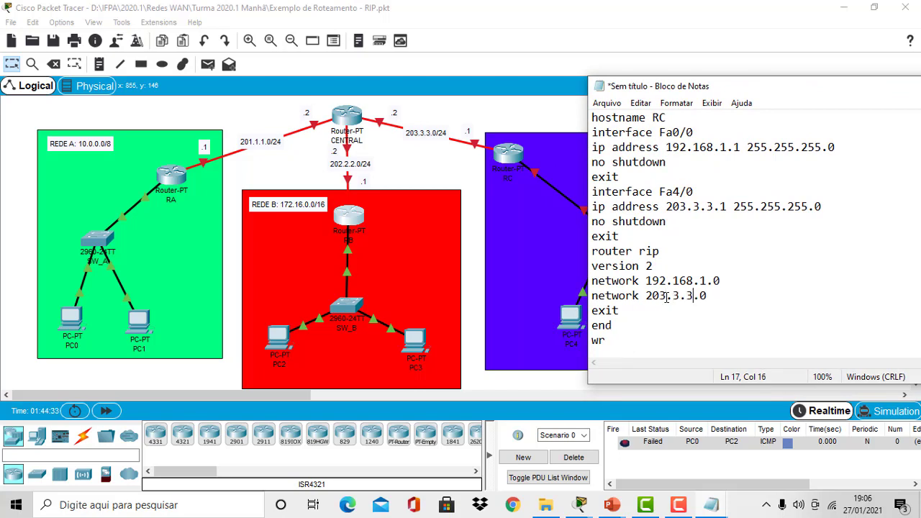
Save the script as the text file "Roteador C" in the Redes WAN folder
click(607, 103)
click(623, 164)
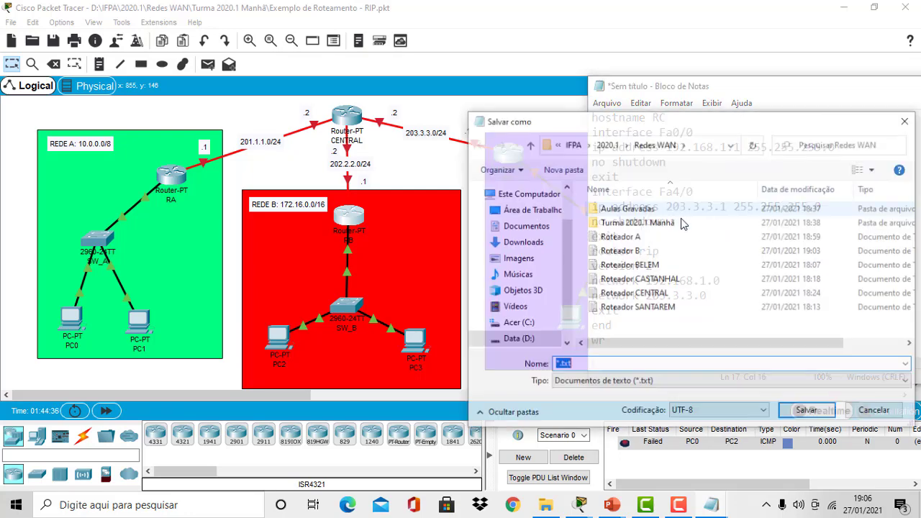
click(623, 251)
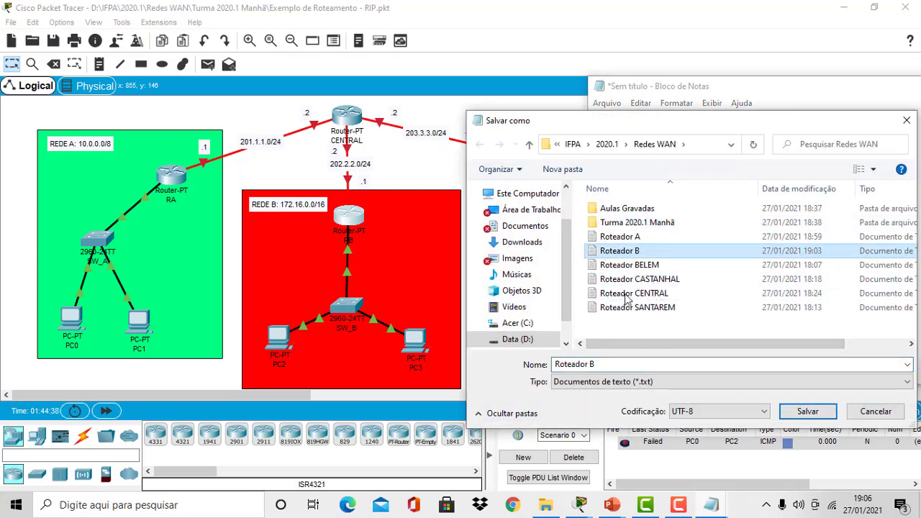
click(609, 365)
double_click(609, 364)
text(C)
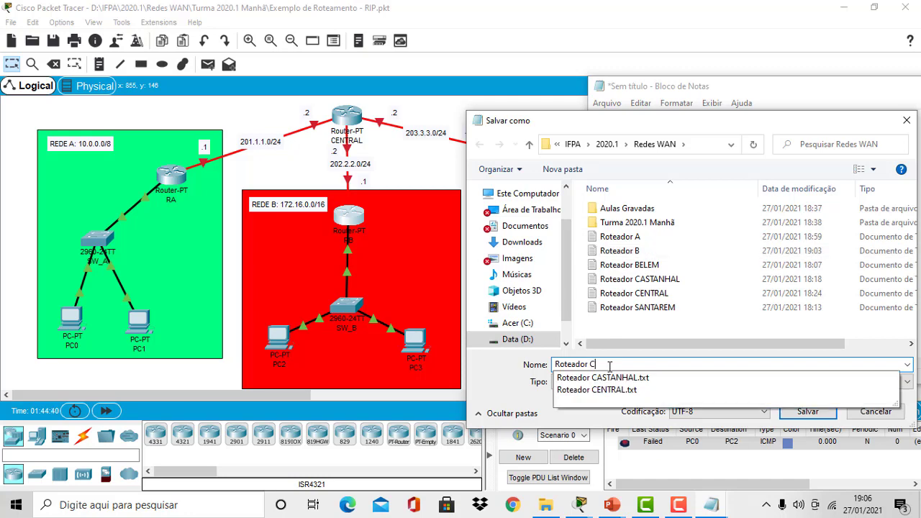
click(808, 415)
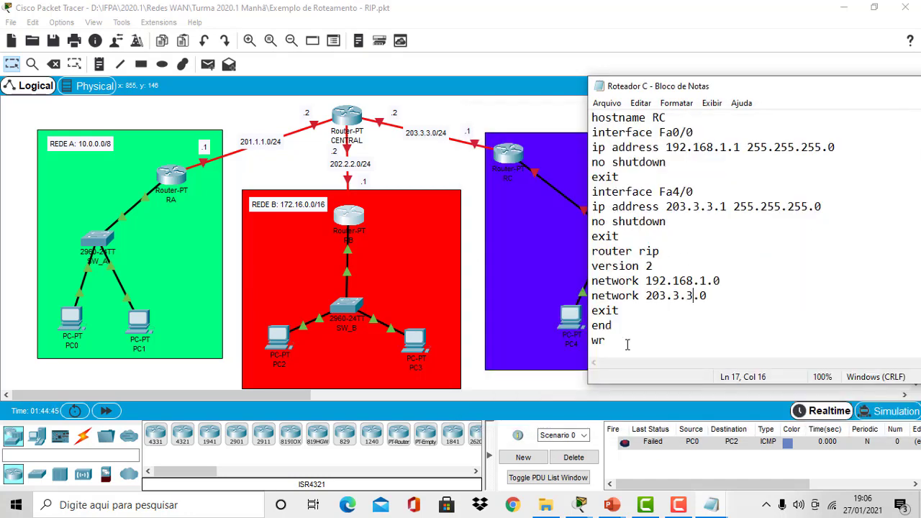
Copy the RC script from "enable" to "wr", run it in router RC's command line, and minimize the router window
drag(626, 342, 583, 152)
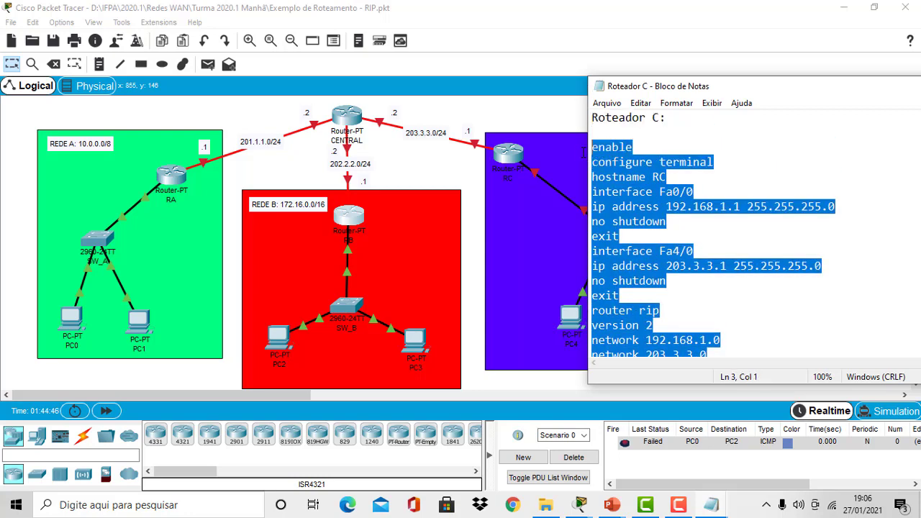
click(508, 152)
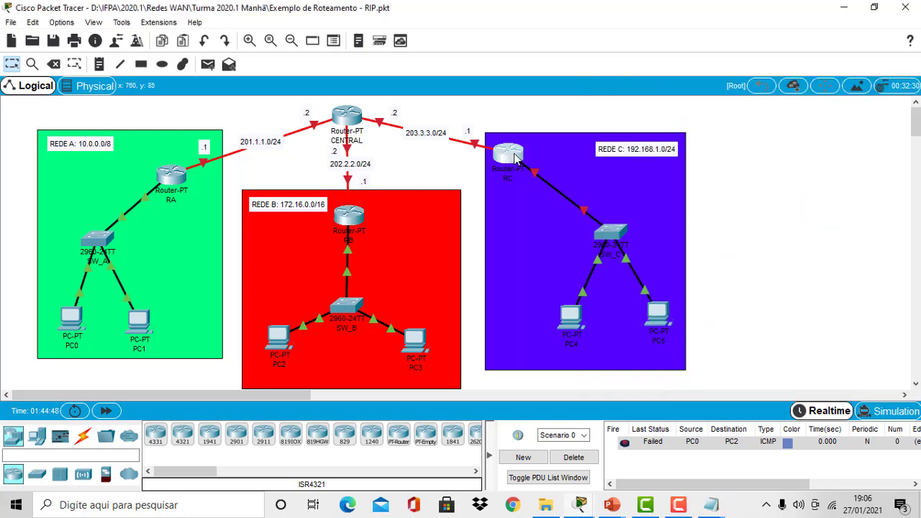
click(369, 91)
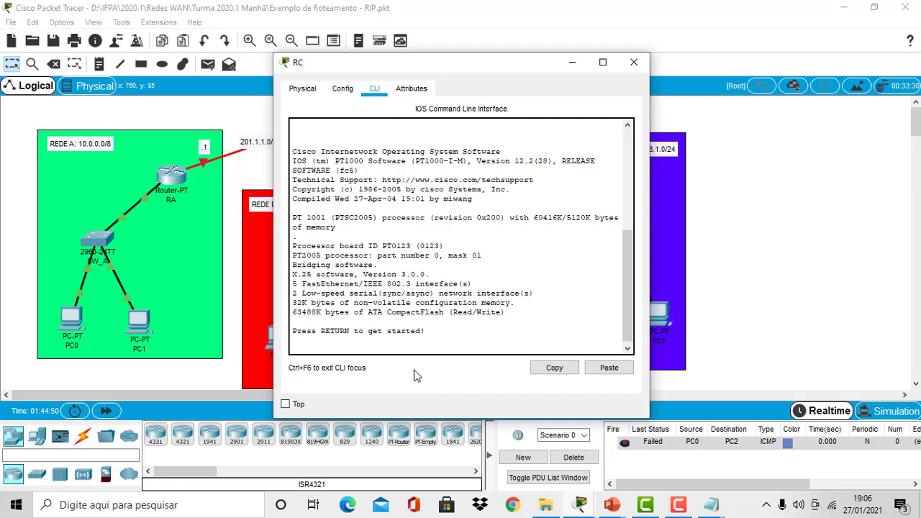
key(Return)
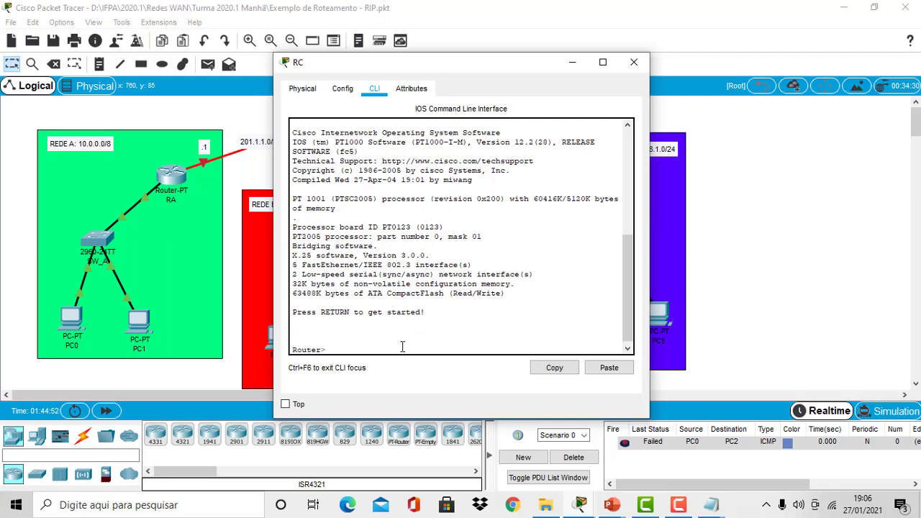
right_click(347, 347)
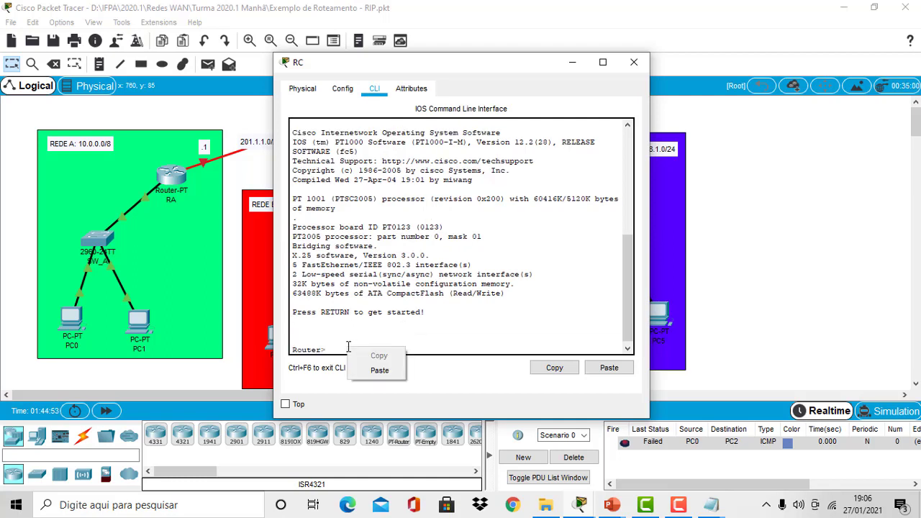
click(379, 370)
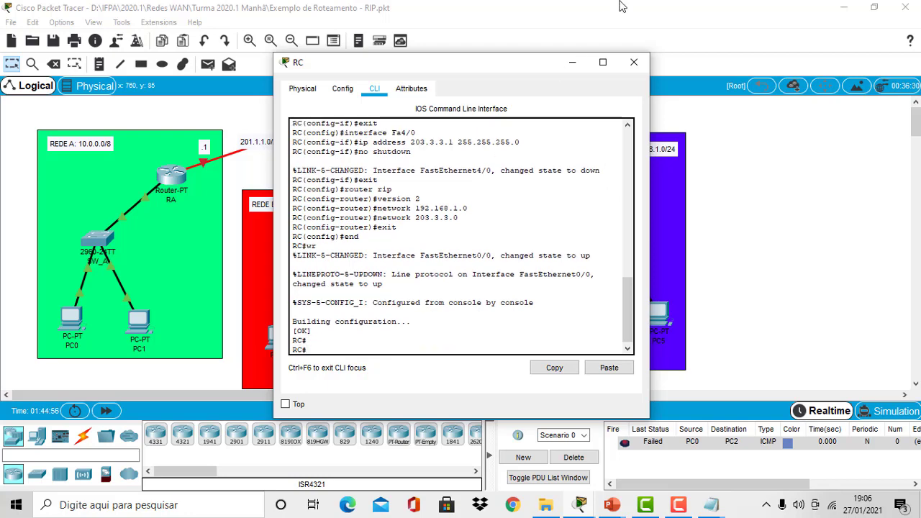
click(573, 63)
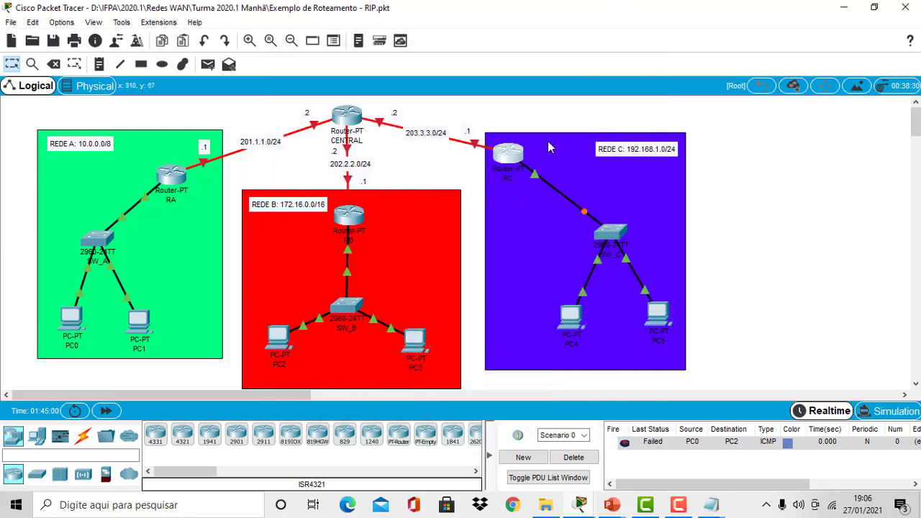
Open a new blank Notepad document
mouse_move(718, 509)
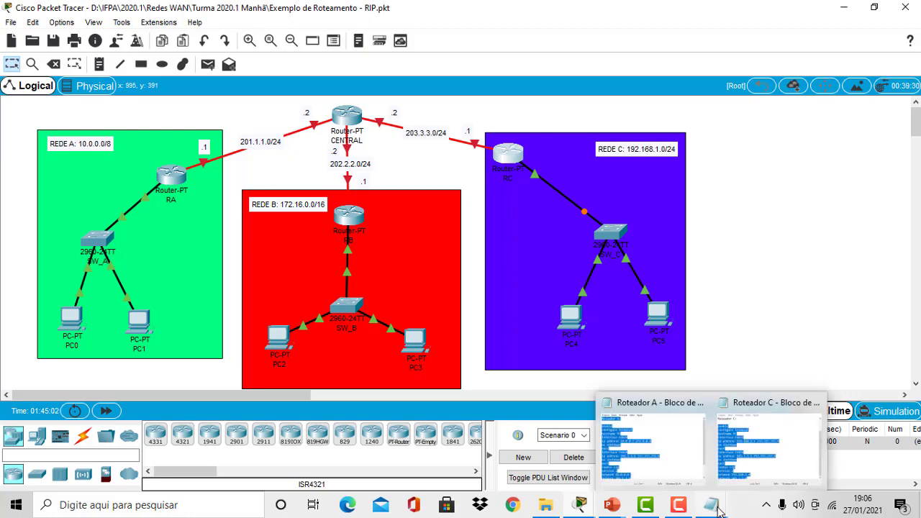
click(149, 507)
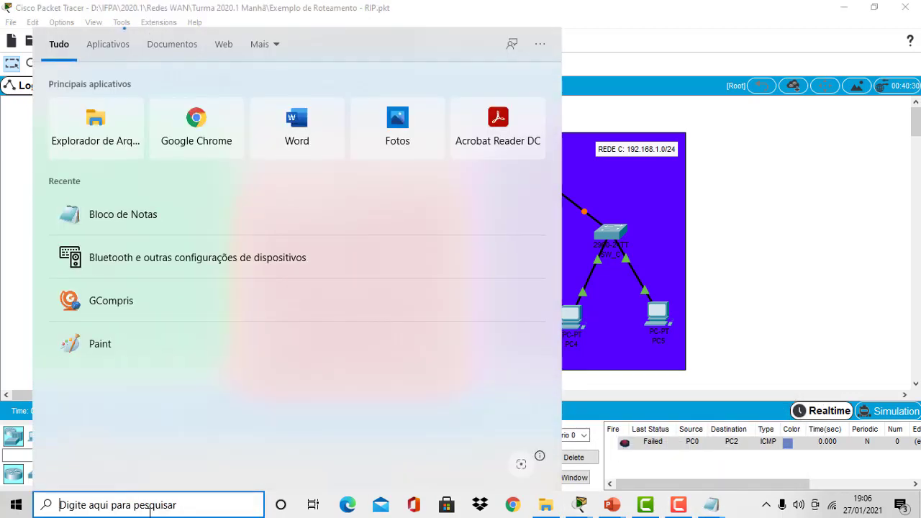
text(no)
key(Return)
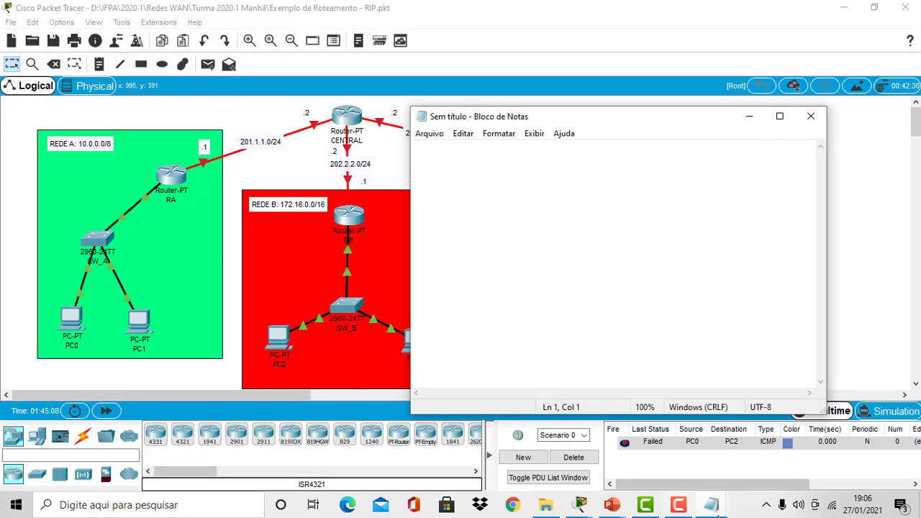
Copy the whole Roteador C script, including its title line, into the blank document
click(718, 509)
click(702, 456)
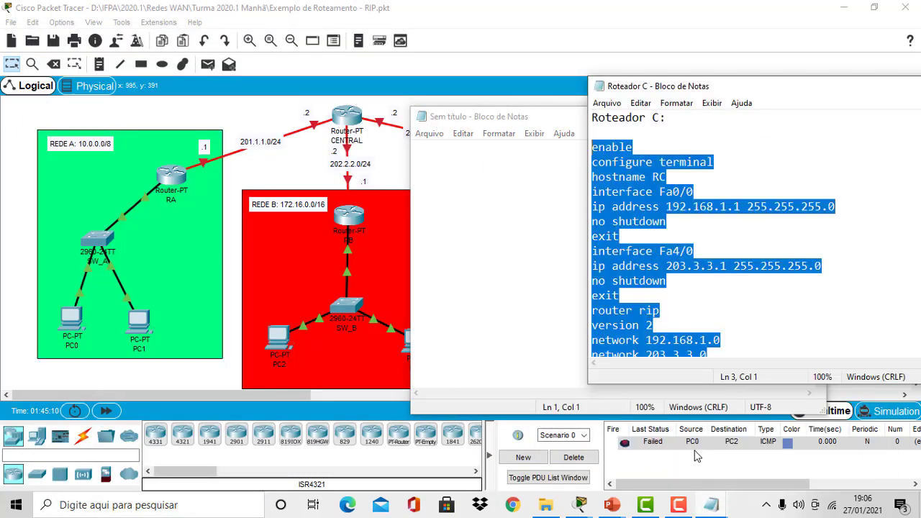
click(607, 119)
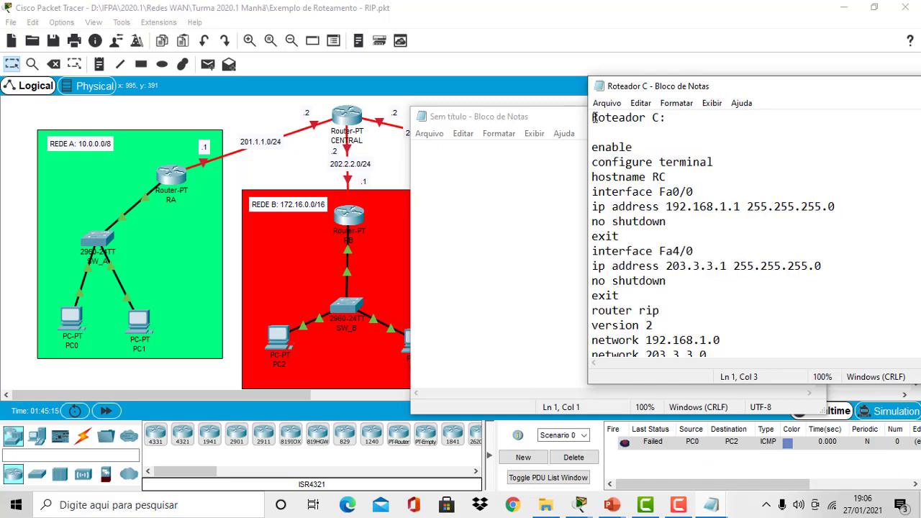
drag(593, 117, 737, 377)
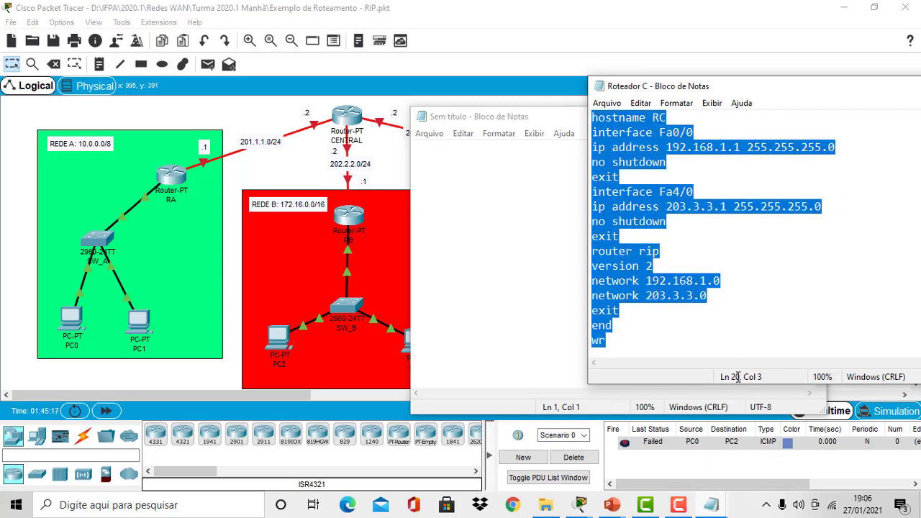
key(ctrl+c)
click(494, 222)
key(ctrl+v)
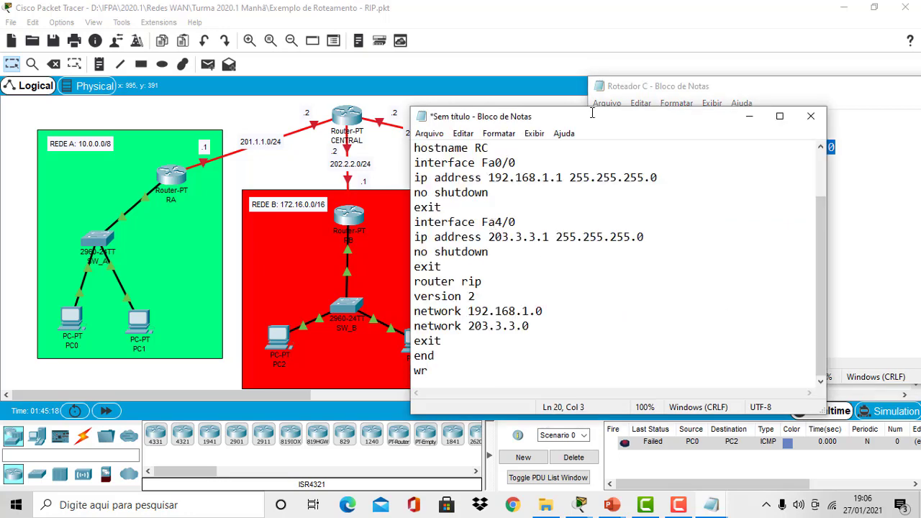
drag(825, 234, 823, 169)
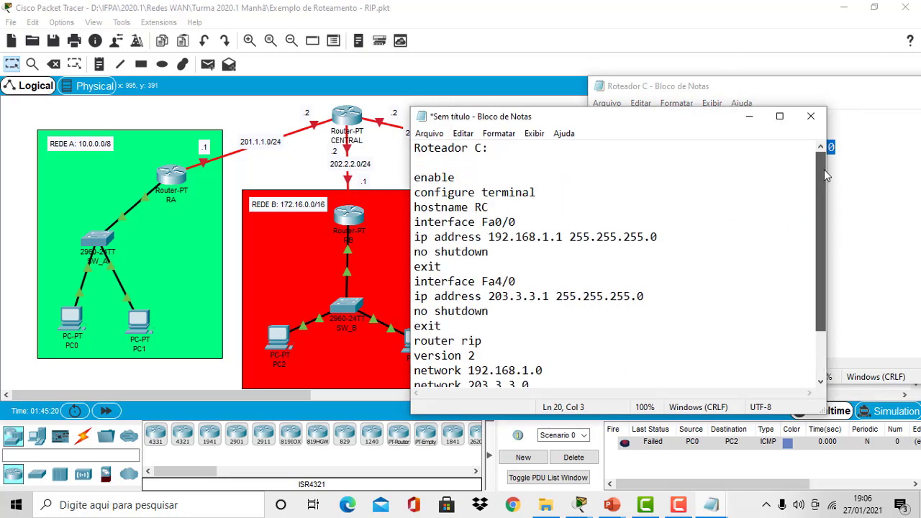
Minimize the Roteador C script and move the untitled script window clear of router CENTRAL in the topology
click(862, 91)
drag(862, 90, 736, 88)
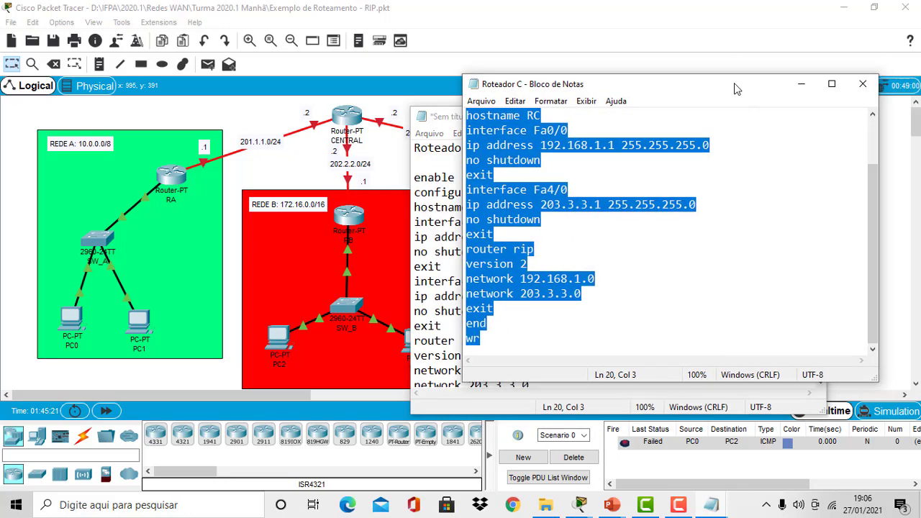
click(806, 88)
drag(701, 122, 819, 108)
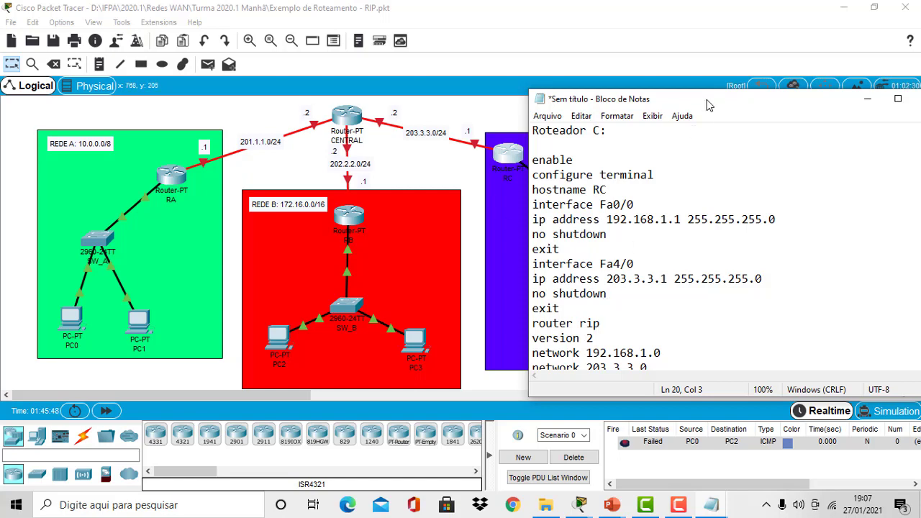
drag(693, 101, 630, 84)
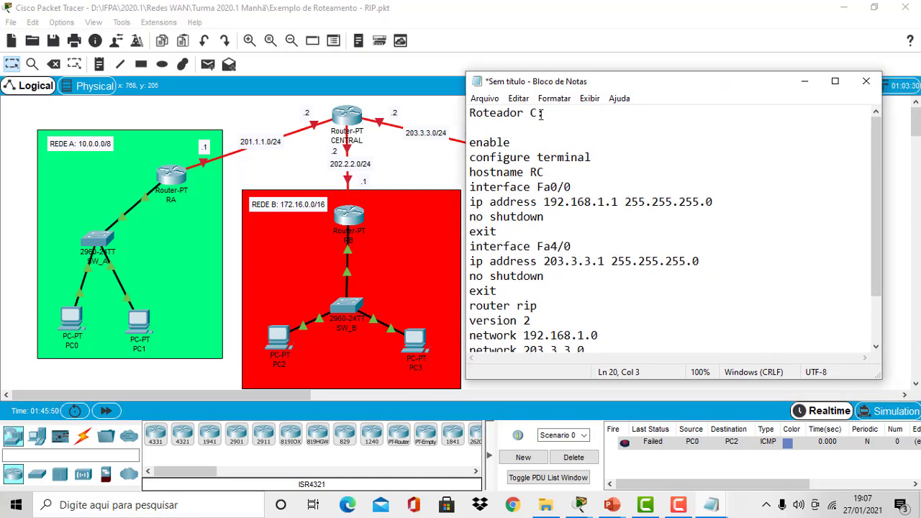
Change the untitled script's title to "Roteador CENTRAL:" and its hostname to CENTRAL
click(540, 115)
text(ENTRE)
text(AL:)
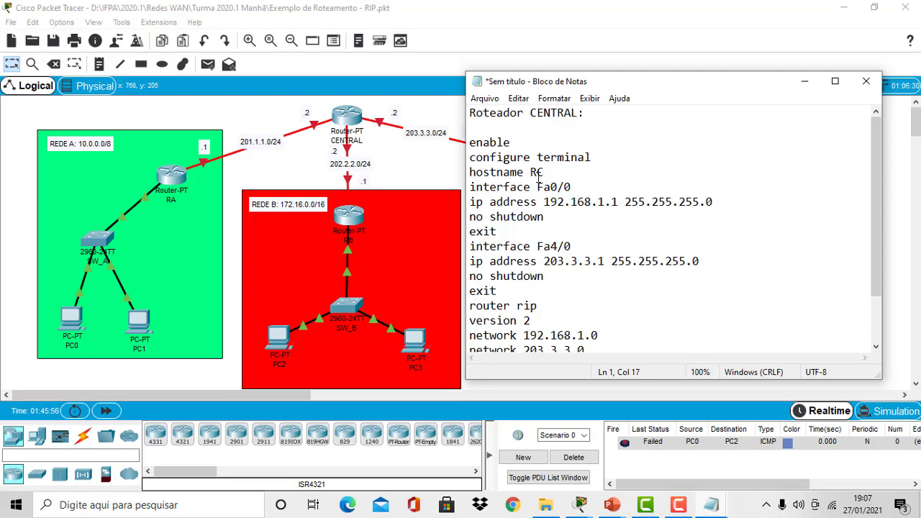
drag(530, 172, 545, 174)
text(CENTRAL)
Check the ports on CENTRAL's three links and change the script's two interface commands to Fa4/0 and Fa5/0
click(804, 84)
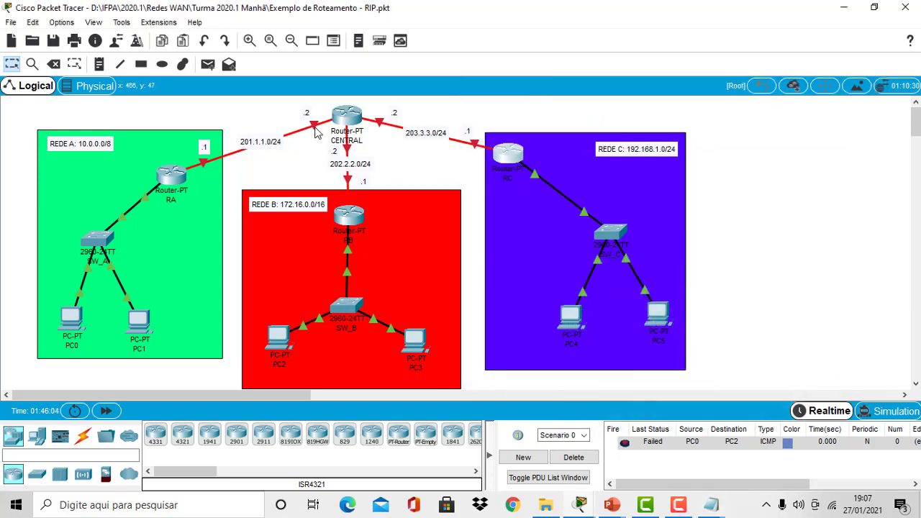
mouse_move(313, 131)
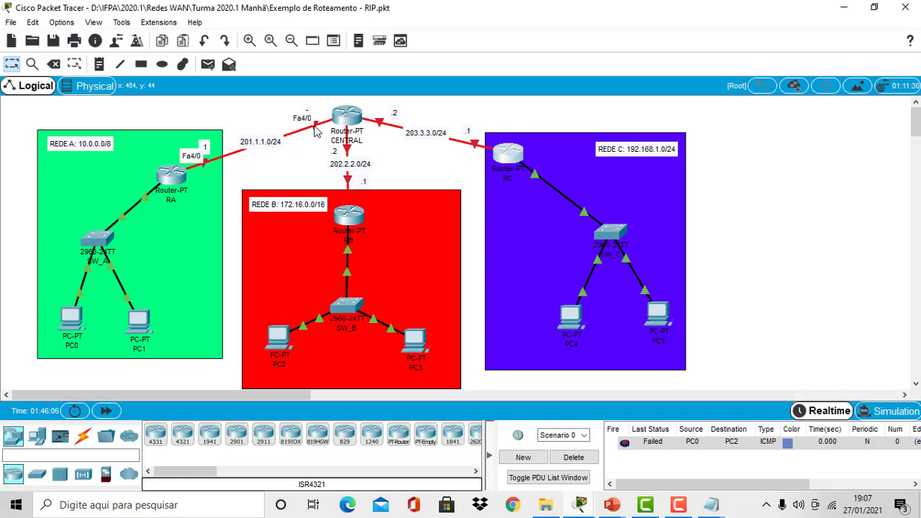
mouse_move(347, 149)
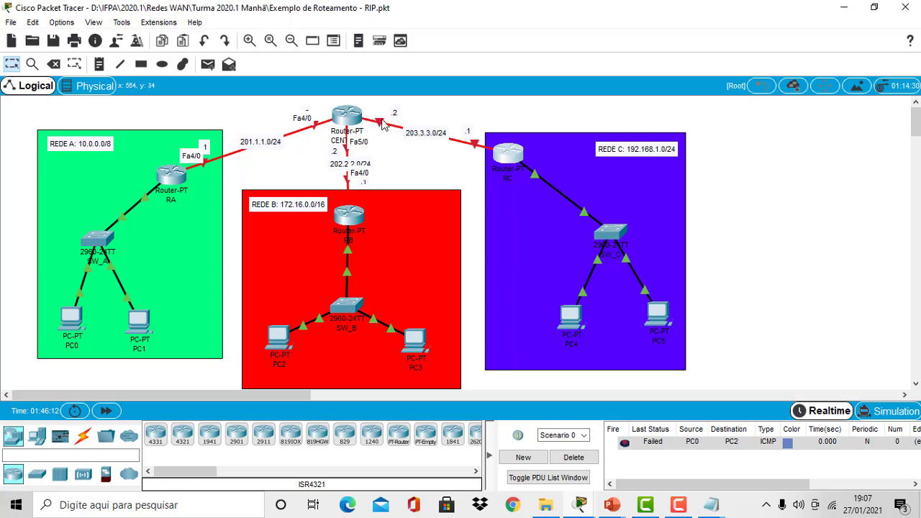
mouse_move(384, 123)
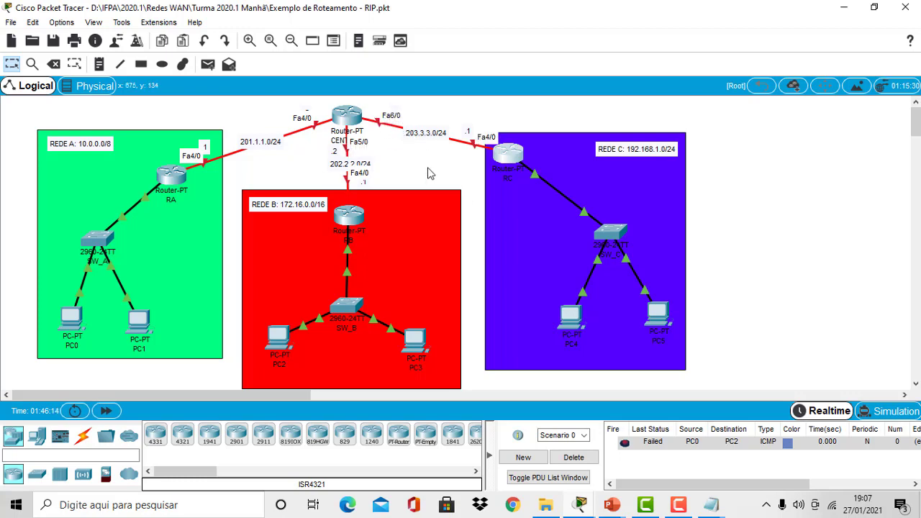
mouse_move(713, 506)
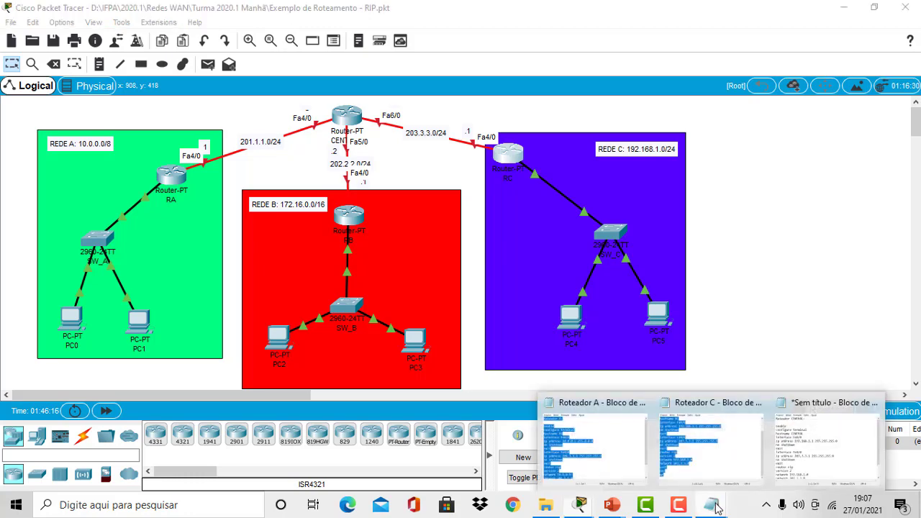
click(807, 450)
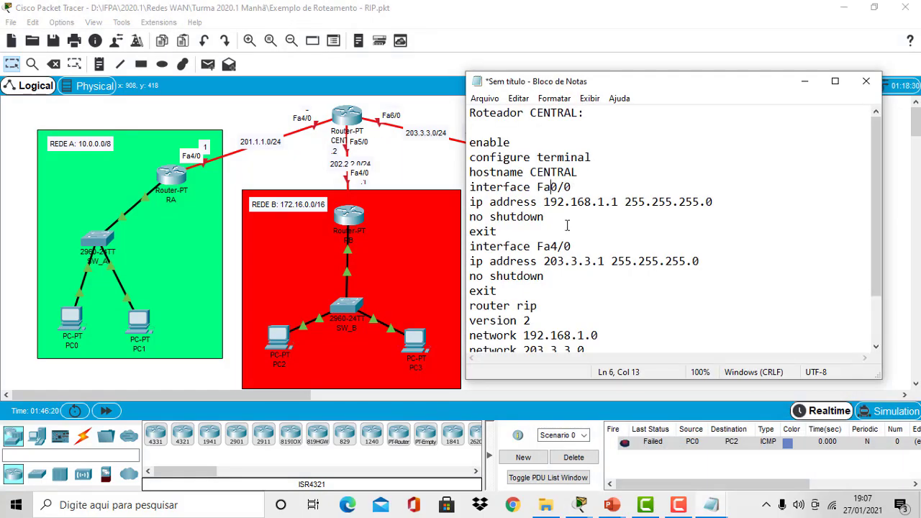
key(Delete)
text(4)
click(559, 247)
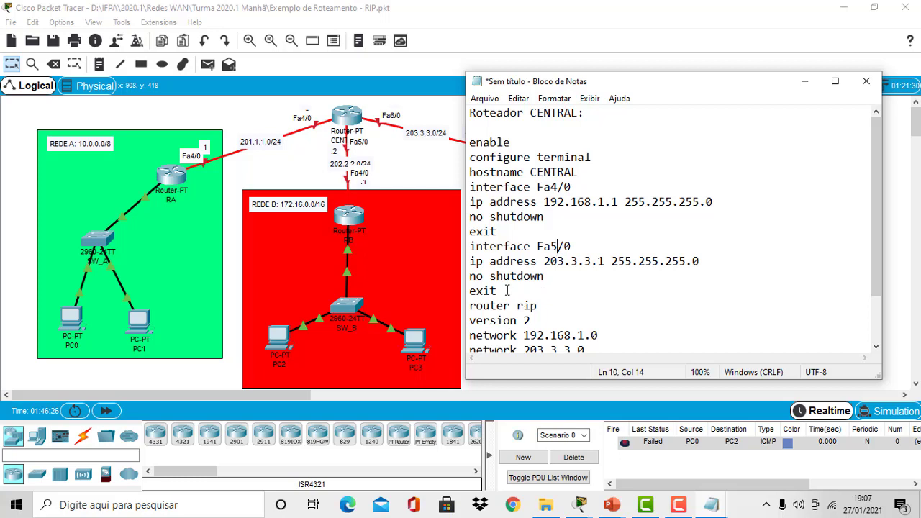
Duplicate the four-line Fa5/0 interface block above "router rip" and change the copy's interface to Fa6/0
drag(497, 291, 465, 250)
key(ctrl+c)
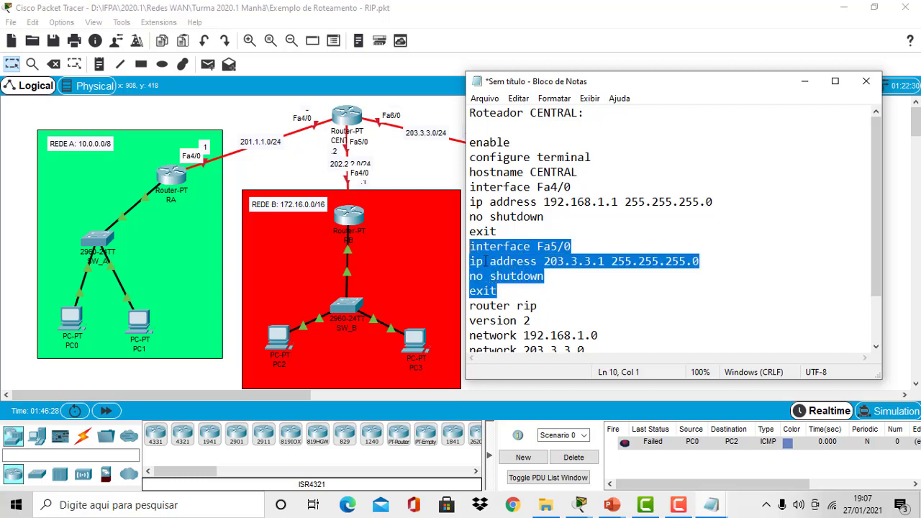
click(522, 293)
key(Return)
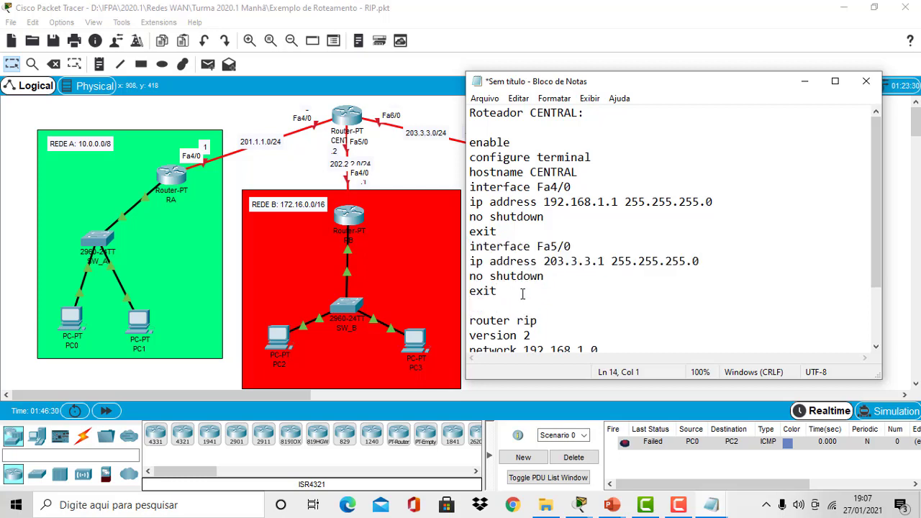
key(ctrl+v)
click(553, 291)
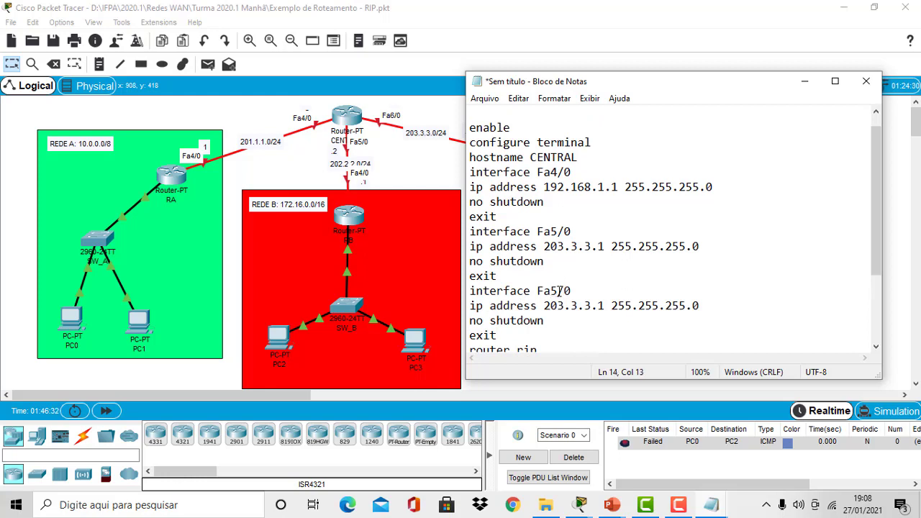
key(Delete)
text(6)
Set the IP address of interface Fa4/0 in the CENTRAL script to 201.1.1.2
drag(470, 172, 572, 173)
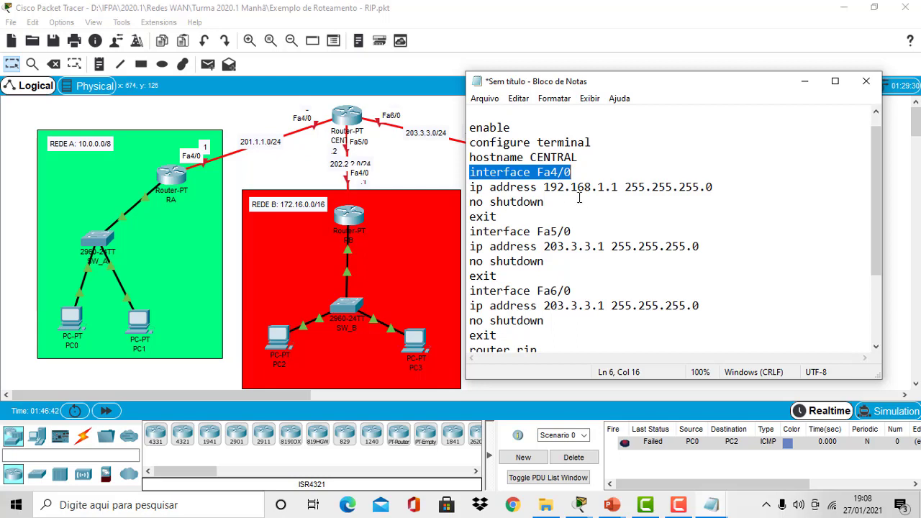
drag(544, 187, 618, 188)
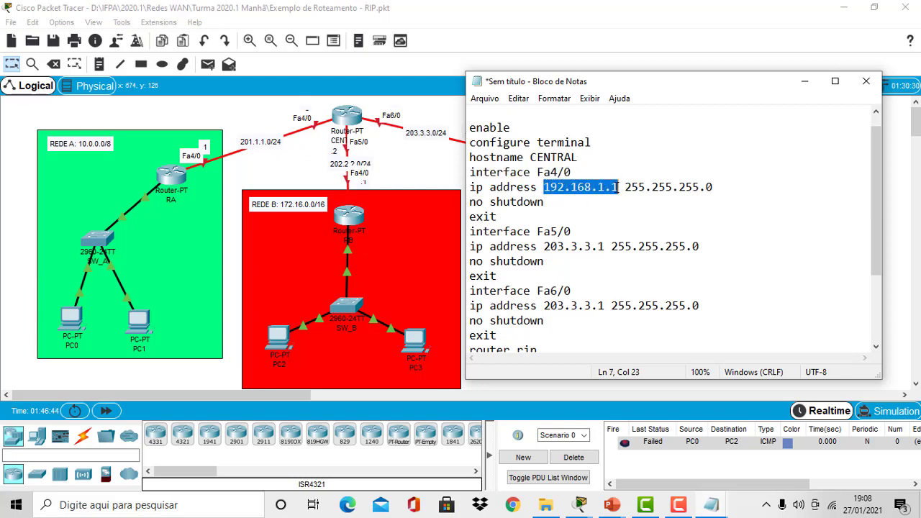
text(201.)
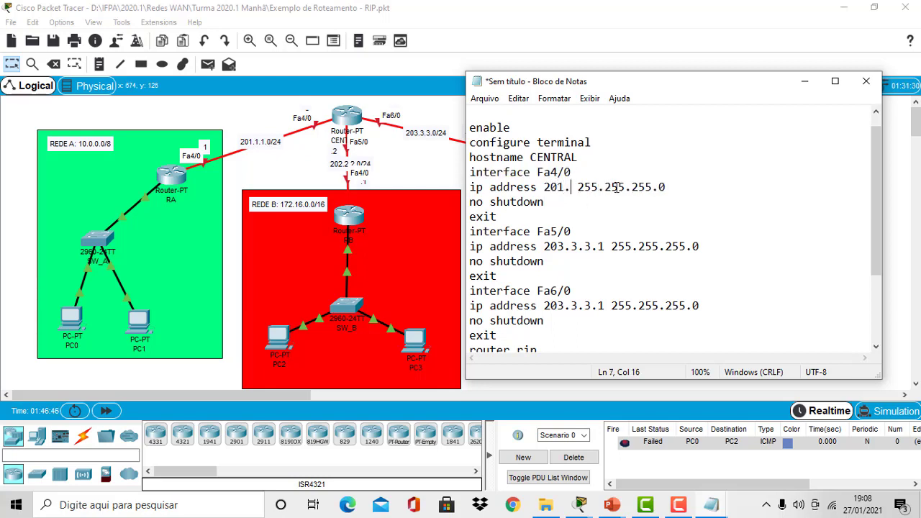
text(1.1.)
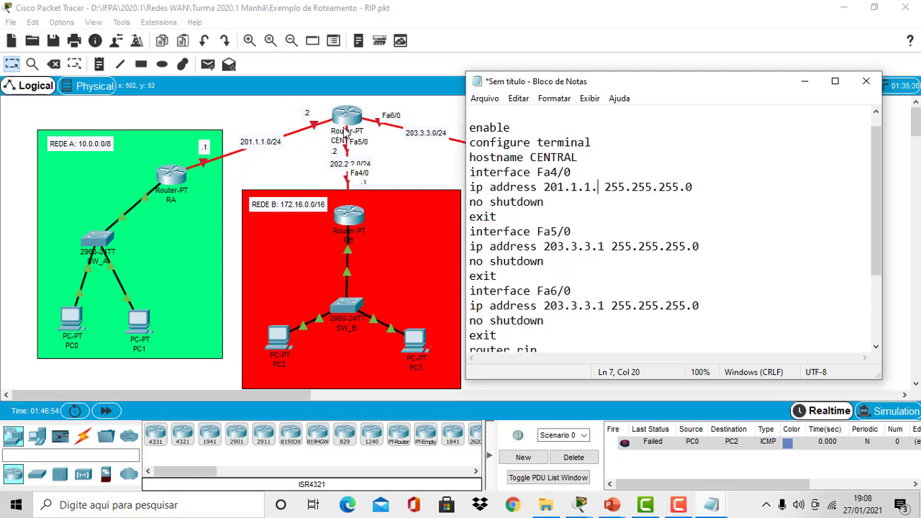
text(2)
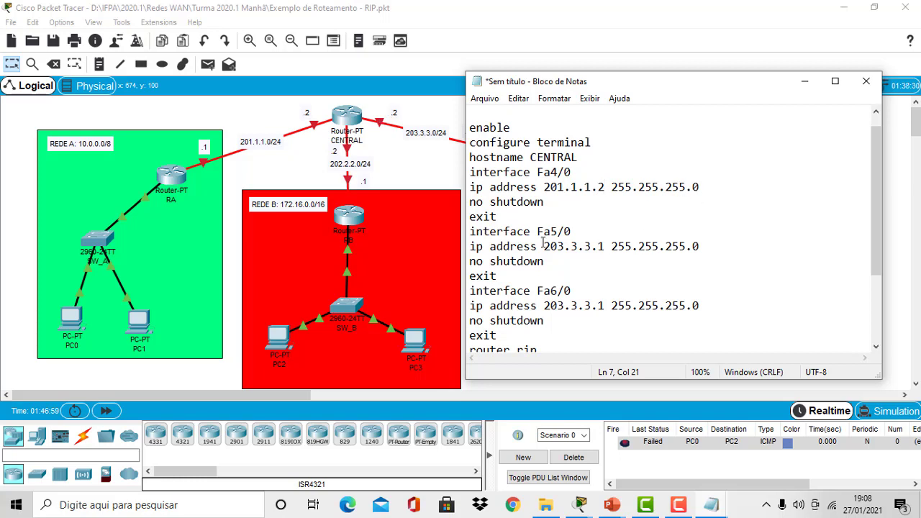
drag(470, 201, 565, 200)
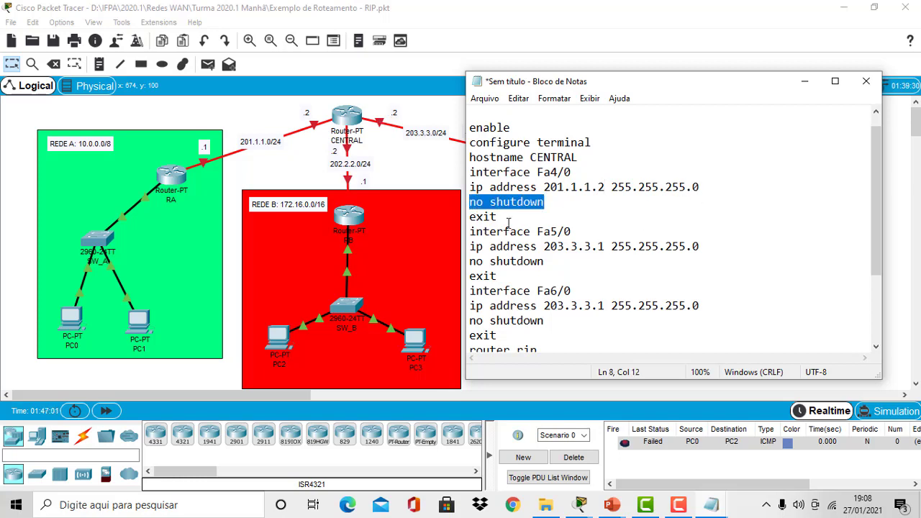
Set the IP address of interface Fa5/0 in the CENTRAL script to 202.2.2.2
drag(471, 217, 587, 233)
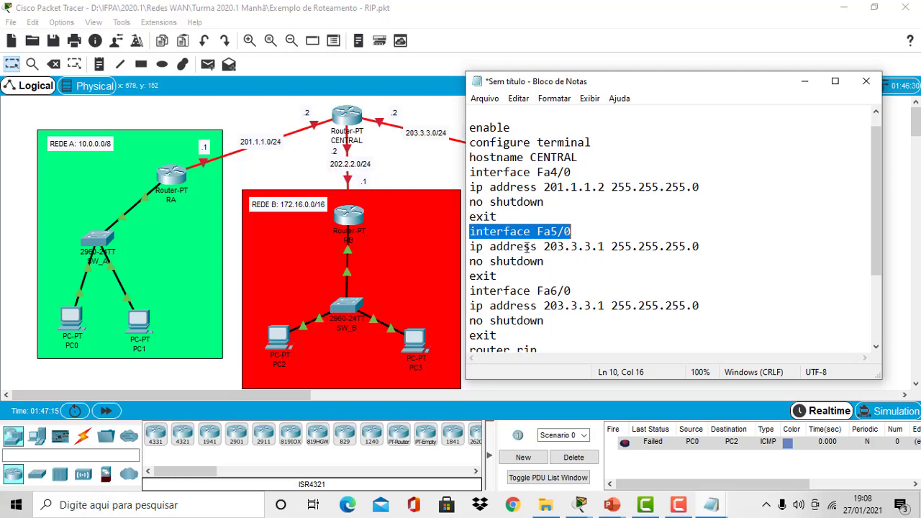
click(564, 248)
key(BackSpace)
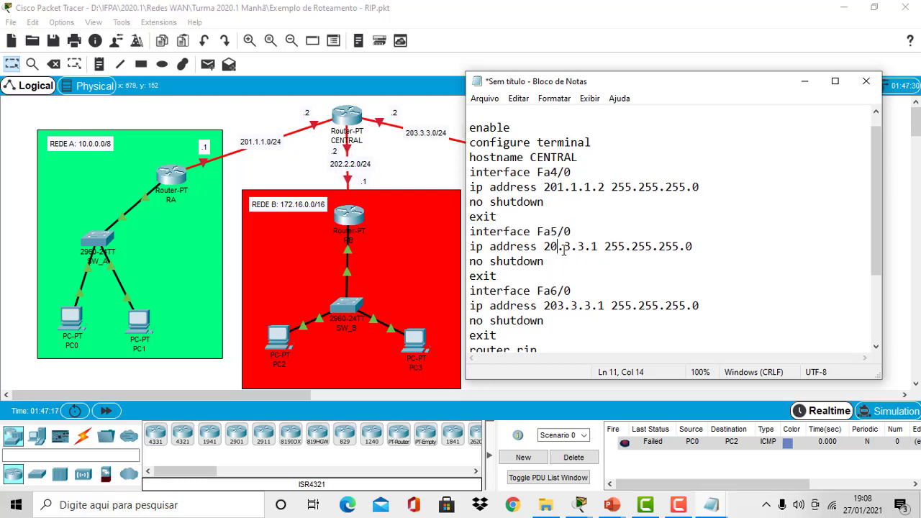
text(2)
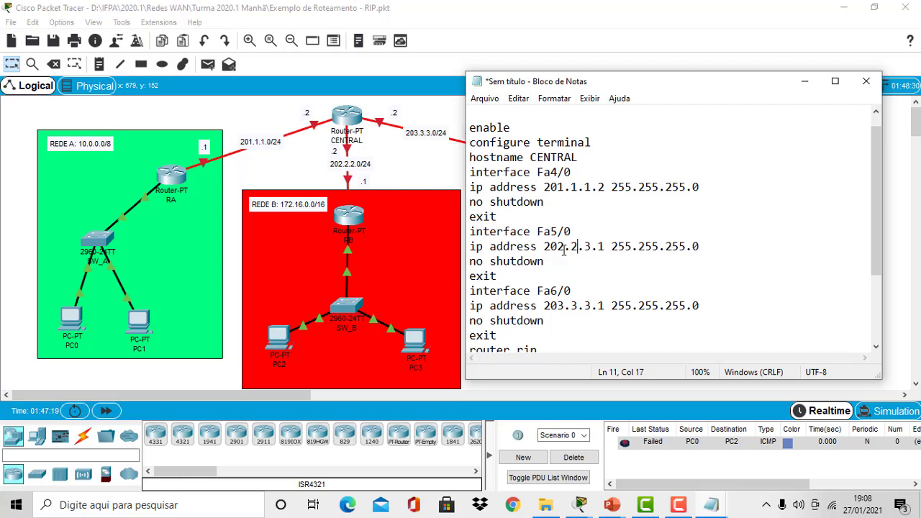
key(Right)
key(Right)
drag(611, 246, 699, 246)
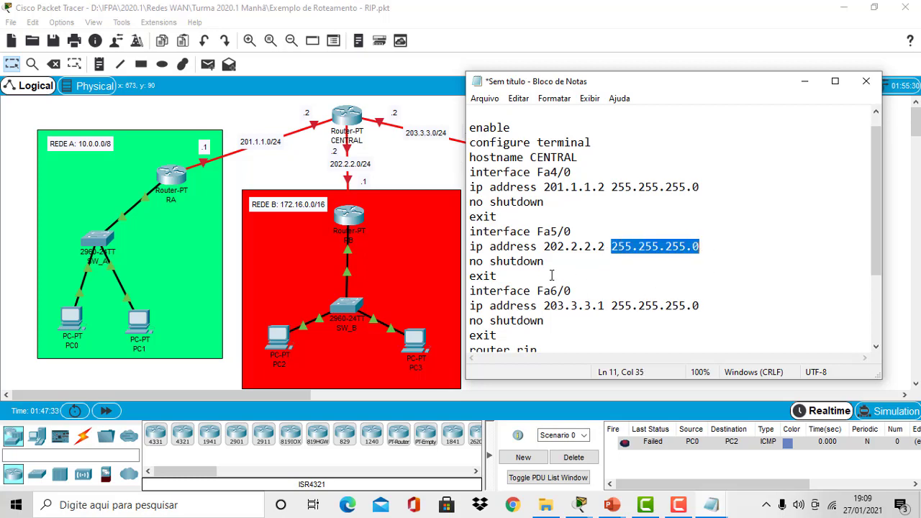
drag(560, 264, 465, 260)
drag(511, 281, 464, 279)
Set the IP address of interface Fa6/0 in the CENTRAL script to 203.3.3.2
drag(575, 291, 466, 290)
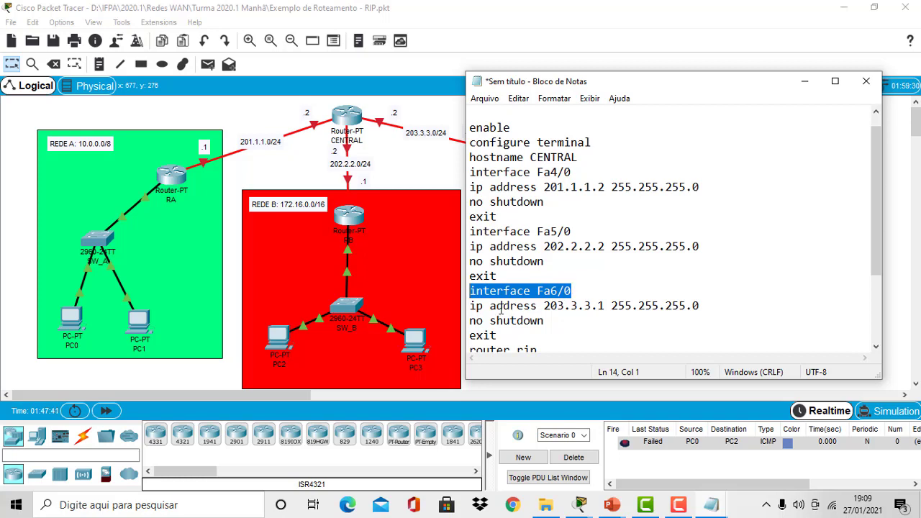
click(471, 306)
drag(471, 306, 530, 306)
click(676, 292)
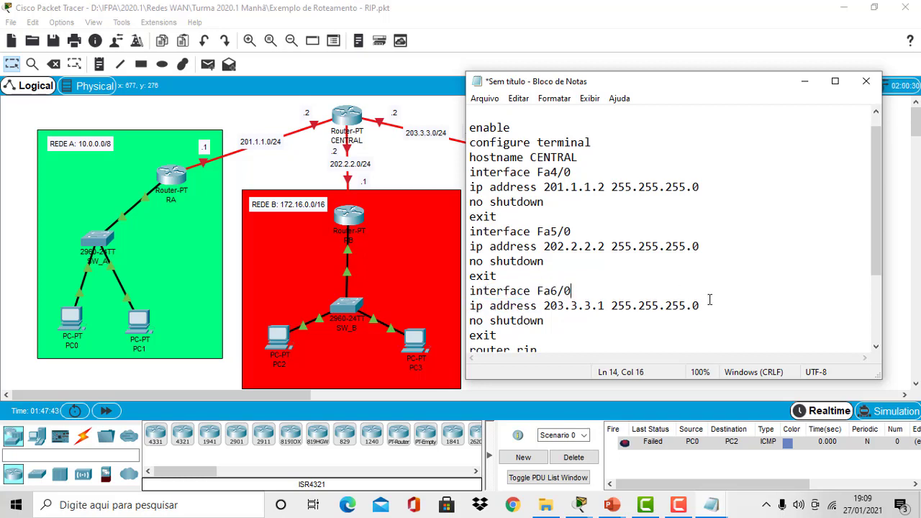
triple_click(709, 308)
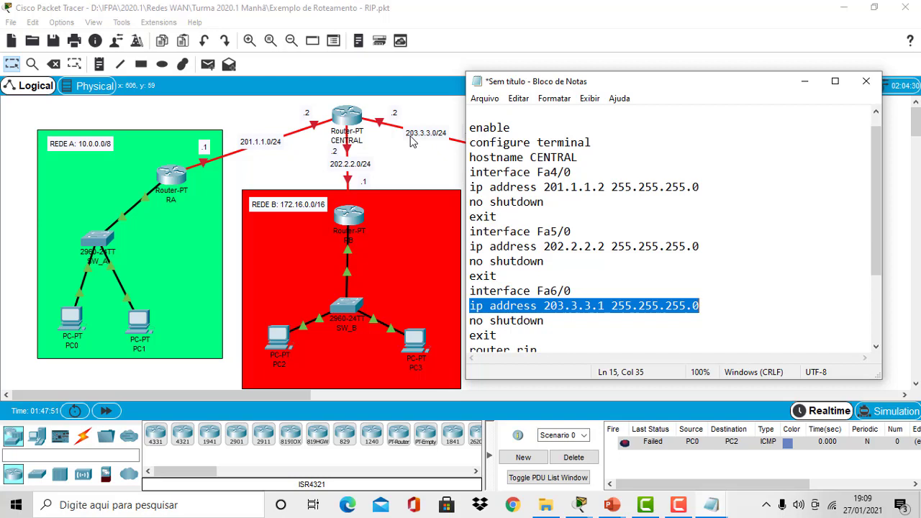
click(605, 307)
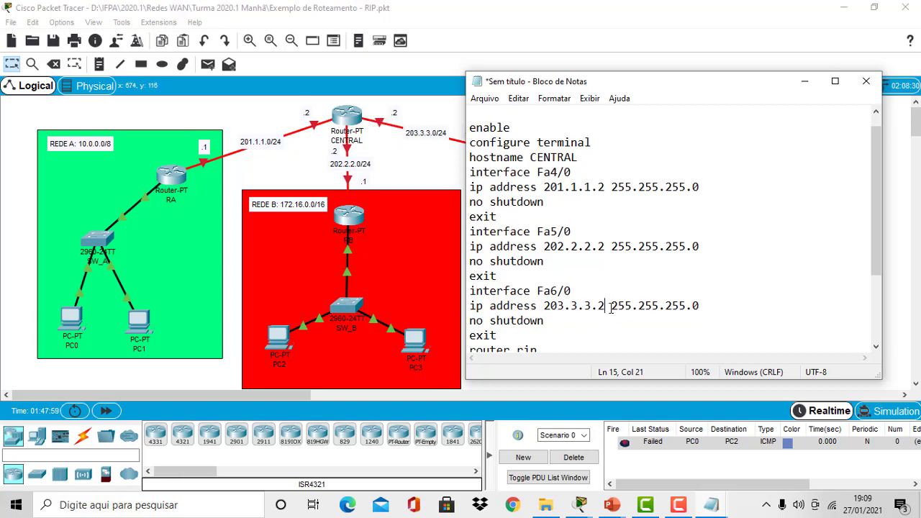
drag(610, 307, 704, 306)
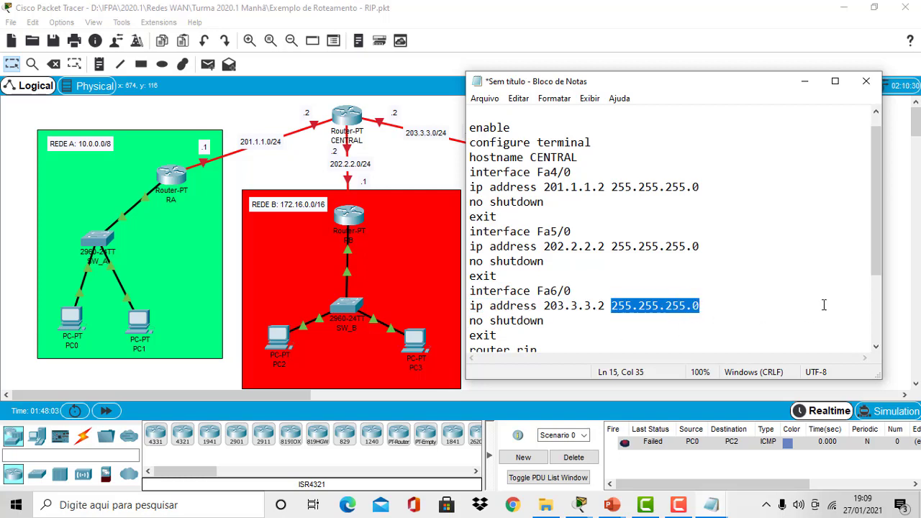
Review the end of the Fa6/0 block and the script's RIP section, including its version and network commands
drag(875, 225, 876, 283)
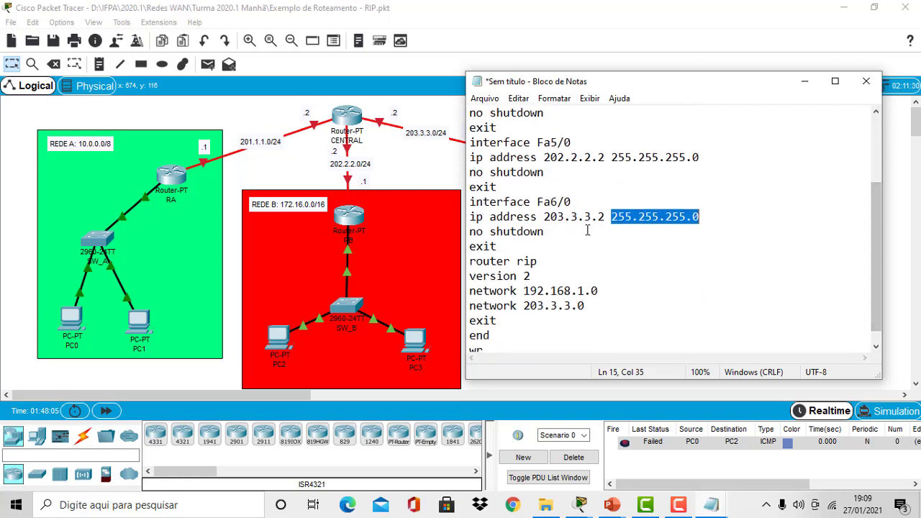
click(566, 232)
shift+click(468, 223)
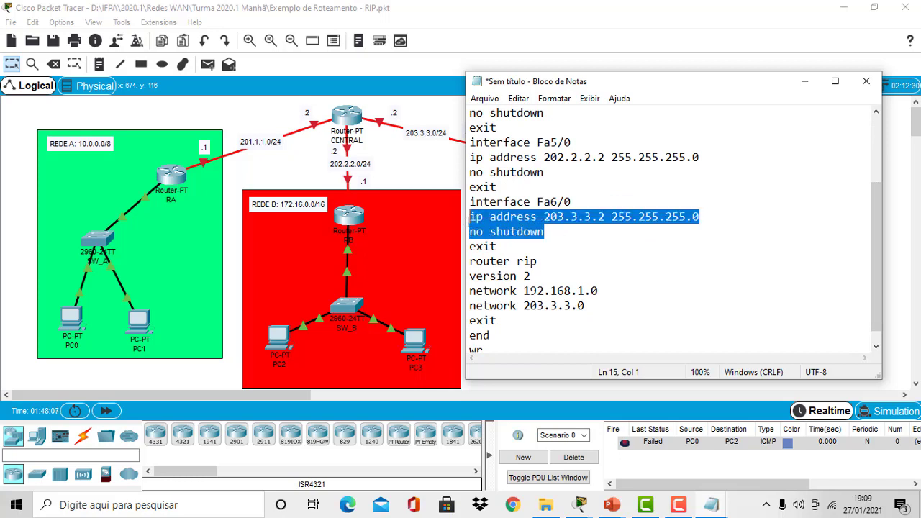
shift+click(469, 232)
click(503, 246)
shift+click(463, 246)
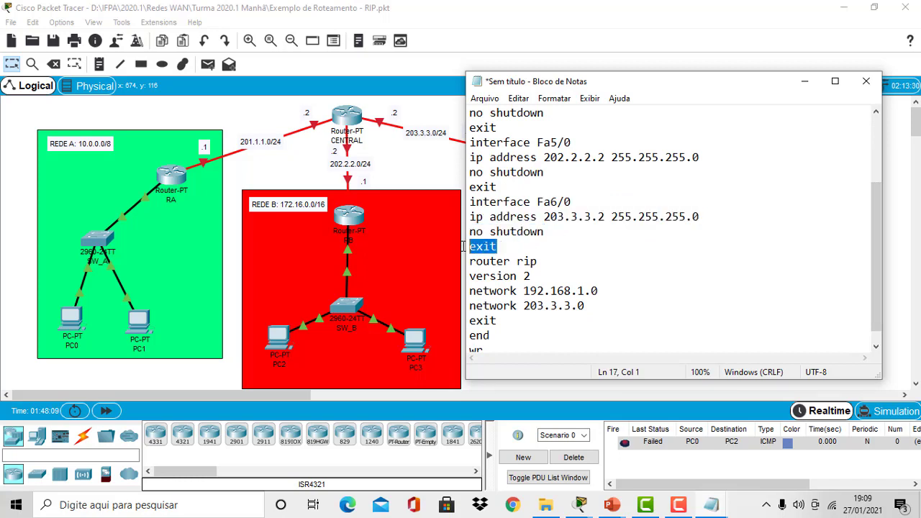
drag(632, 84, 705, 89)
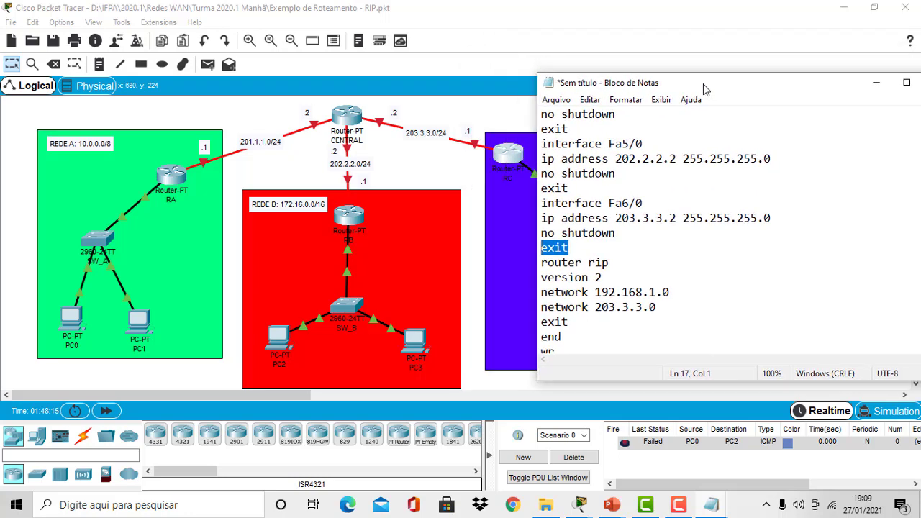
drag(610, 263, 539, 264)
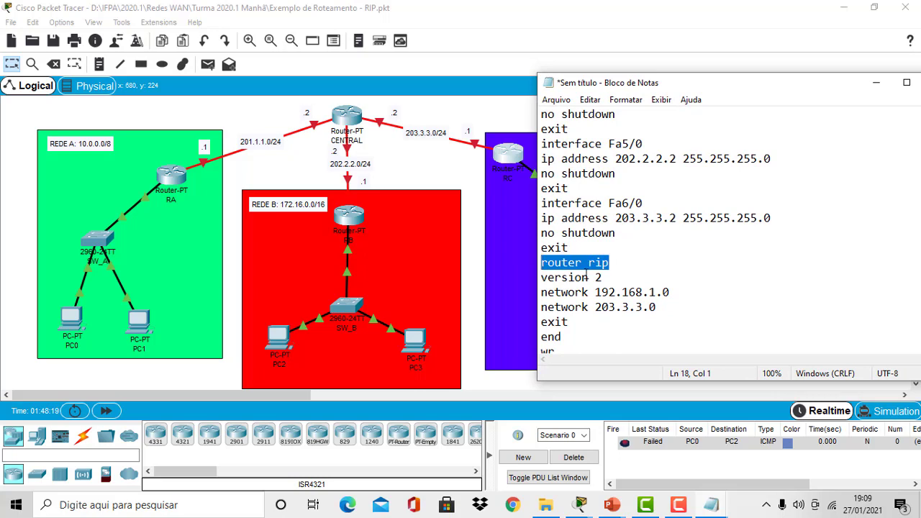
click(561, 264)
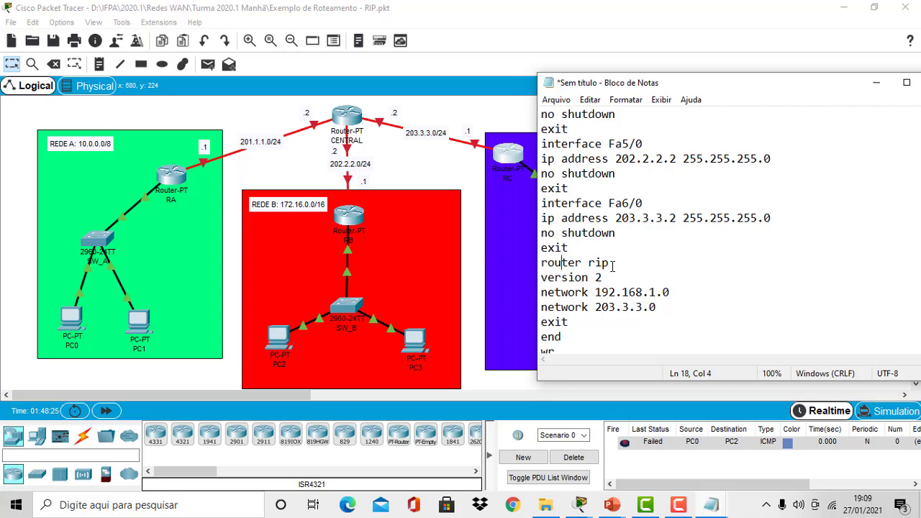
drag(612, 265, 539, 263)
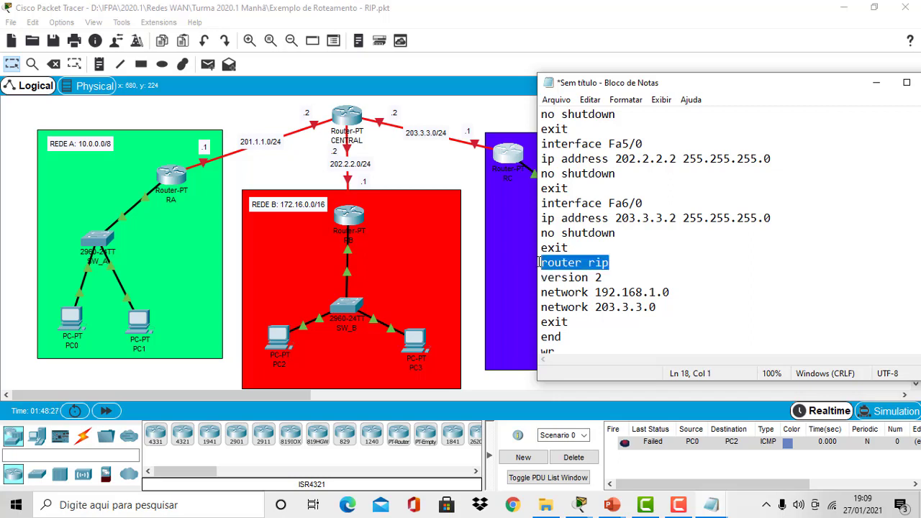
drag(603, 277, 540, 278)
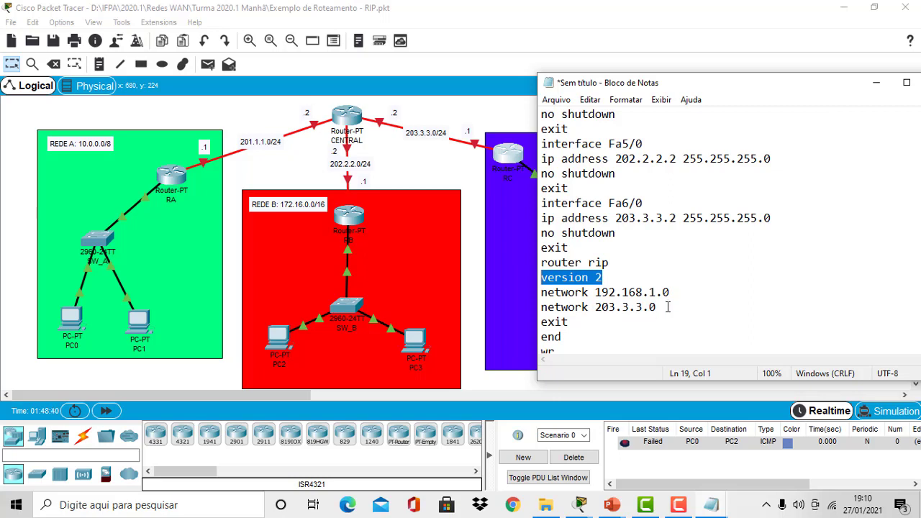
drag(667, 306, 540, 291)
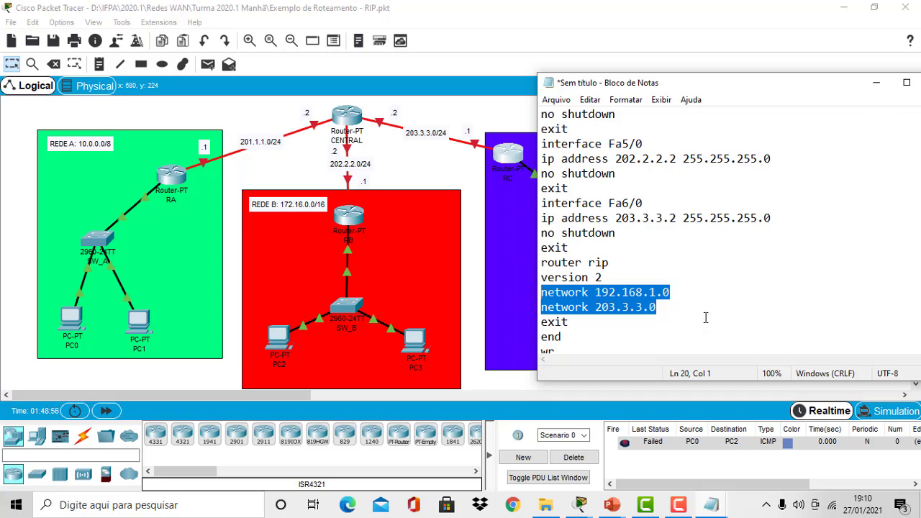
Replace the first RIP network address, 192.168.1.0, in the CENTRAL script with 201.1.1.0
click(701, 295)
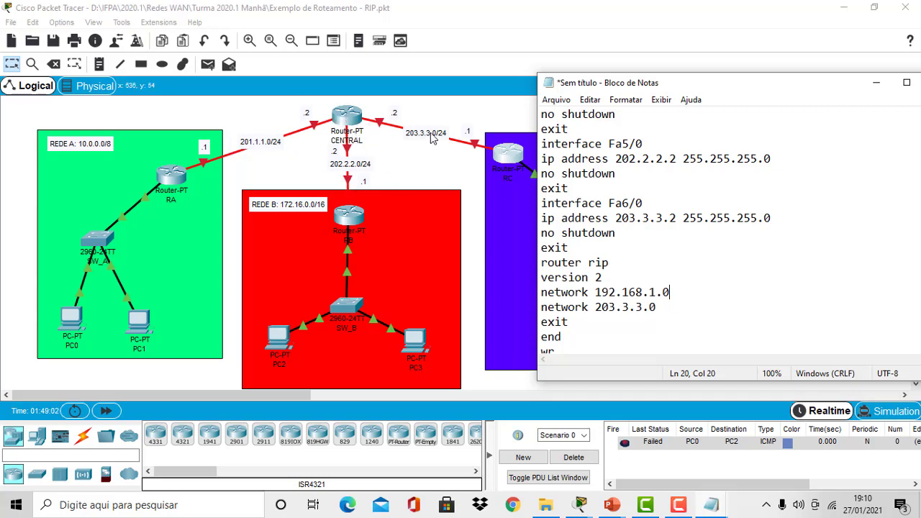
drag(597, 295, 692, 286)
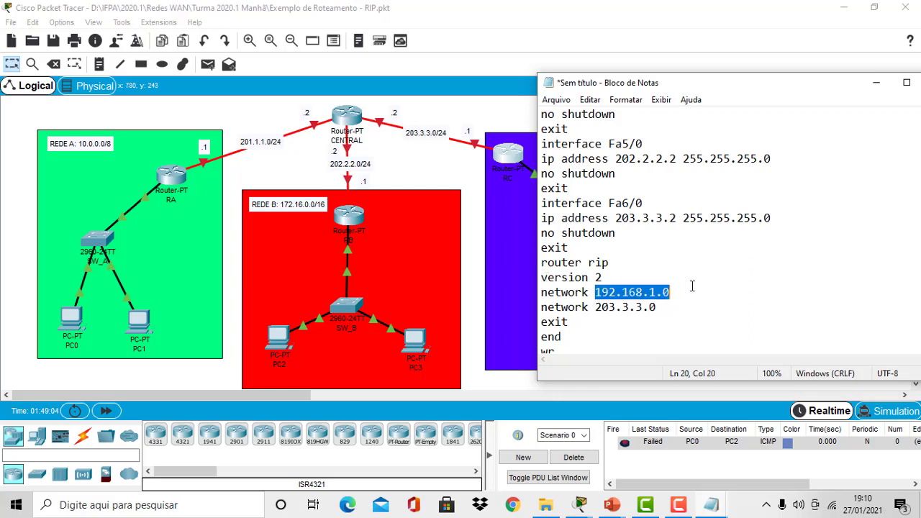
text(2)
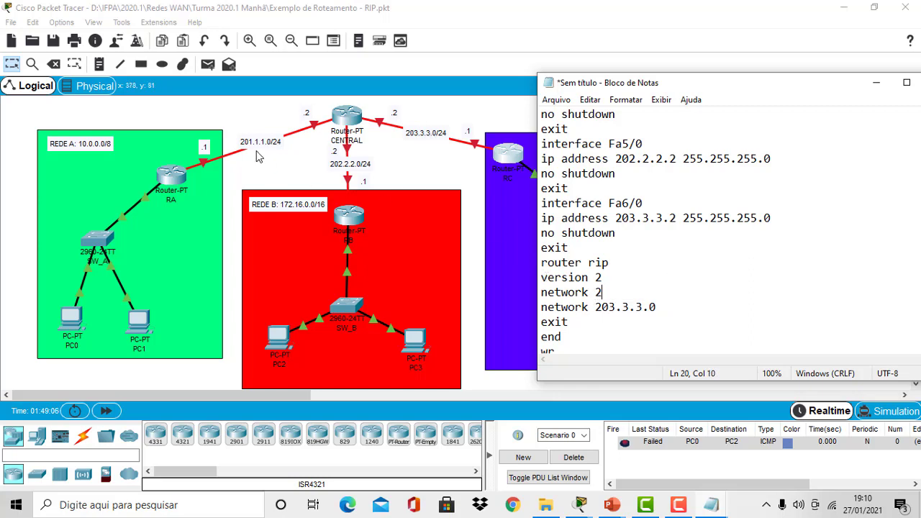
text(01.1.1.0)
Duplicate the "network 201.1.1.0" line directly below itself and change the copy's address to 202.2.2.0
drag(659, 292, 541, 294)
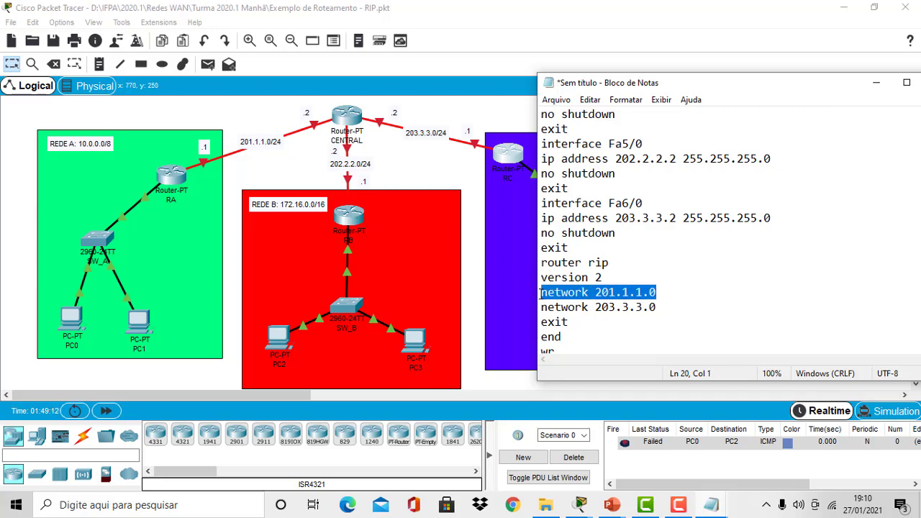
key(ctrl+c)
key(End)
key(Return)
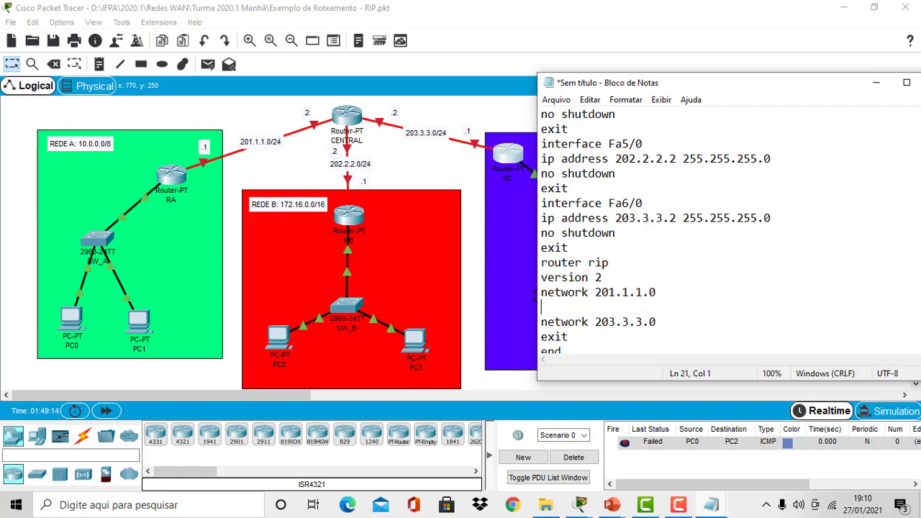
key(ctrl+v)
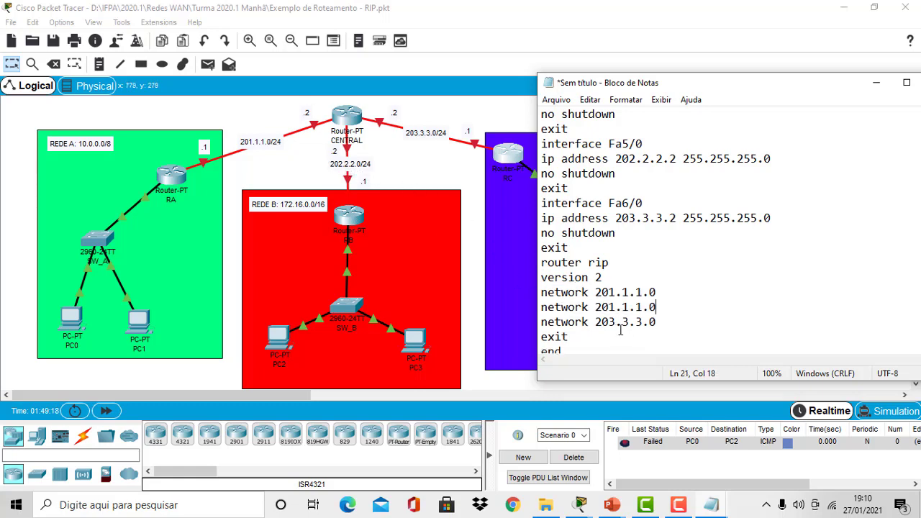
click(616, 307)
key(BackSpace)
text(2)
key(Right)
key(Right)
key(BackSpace)
text(2)
Check the script through its final "wr" line and save it as "Roteador CENTRAL - RIP" in the Redes WAN folder
drag(726, 85, 720, 54)
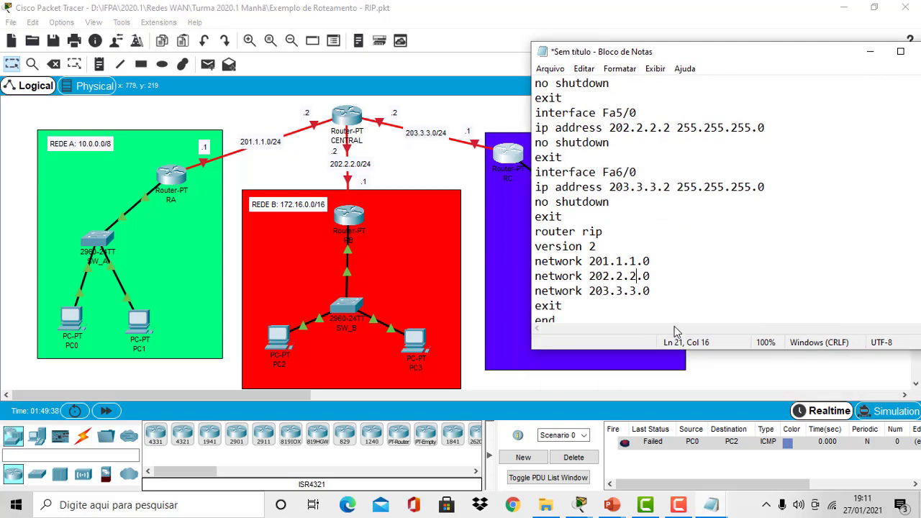
click(581, 307)
key(Down)
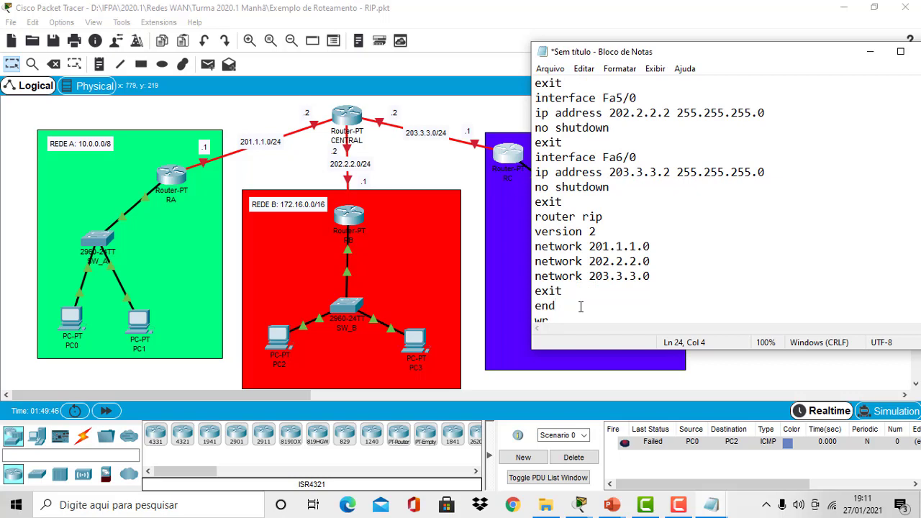
key(Down)
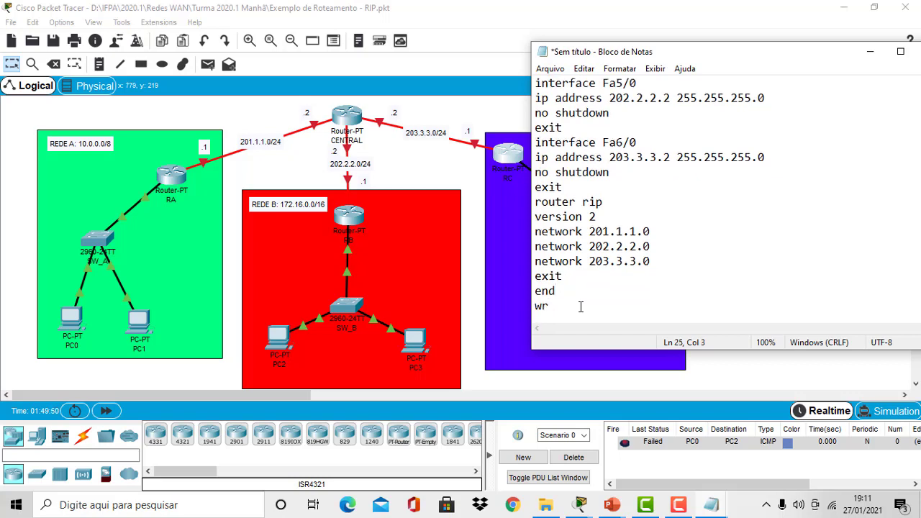
drag(580, 306, 536, 113)
click(549, 69)
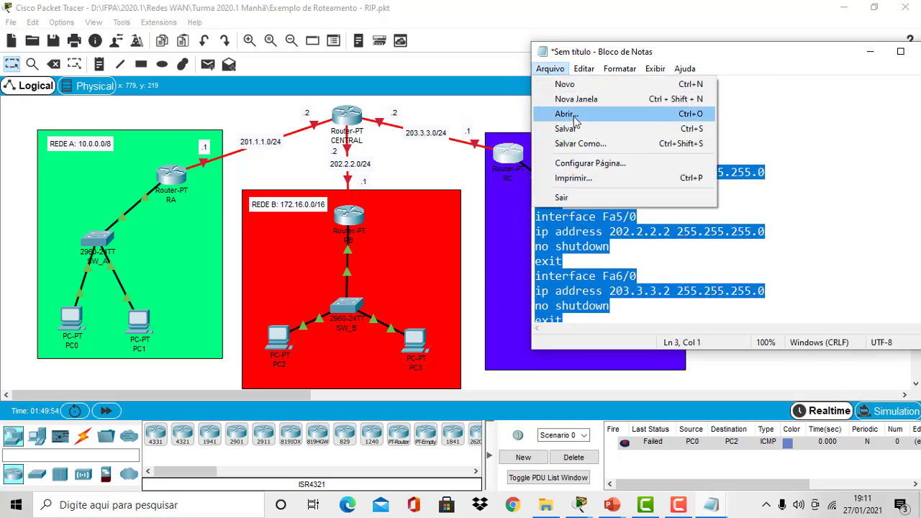
click(580, 145)
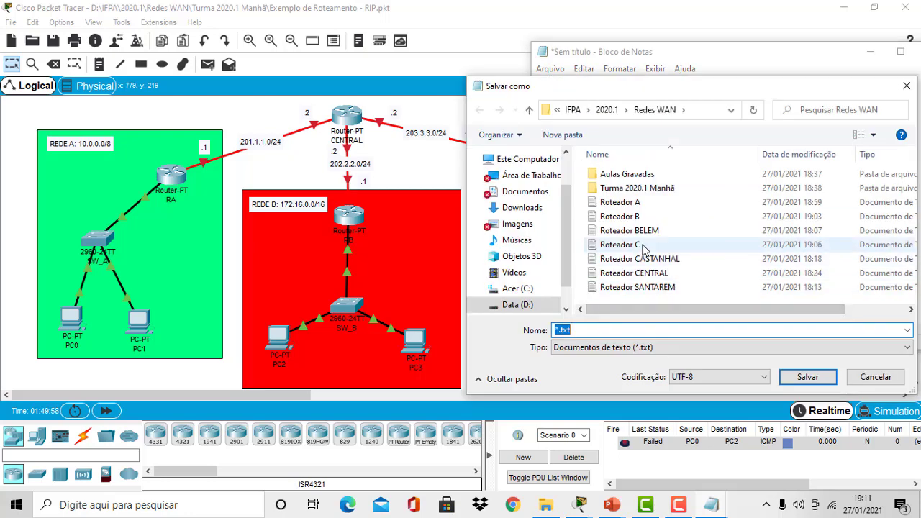
click(613, 244)
click(610, 330)
click(610, 330)
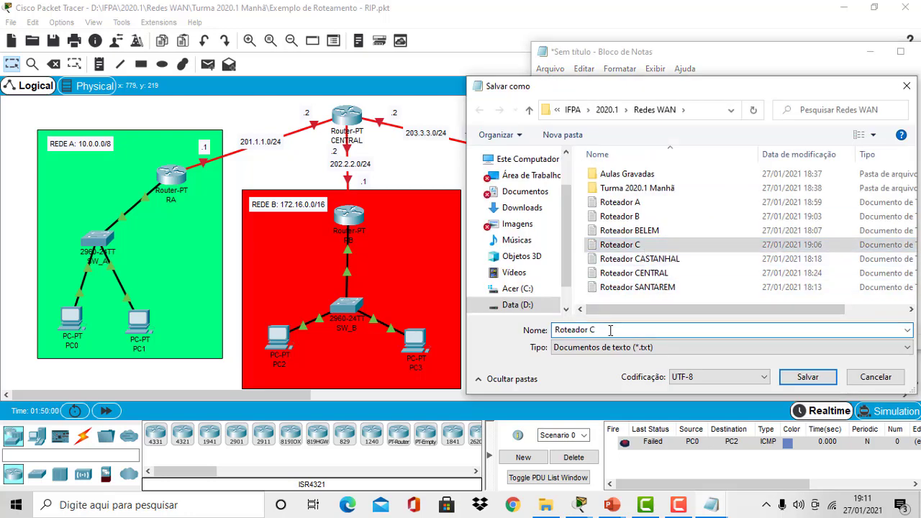
text(E)
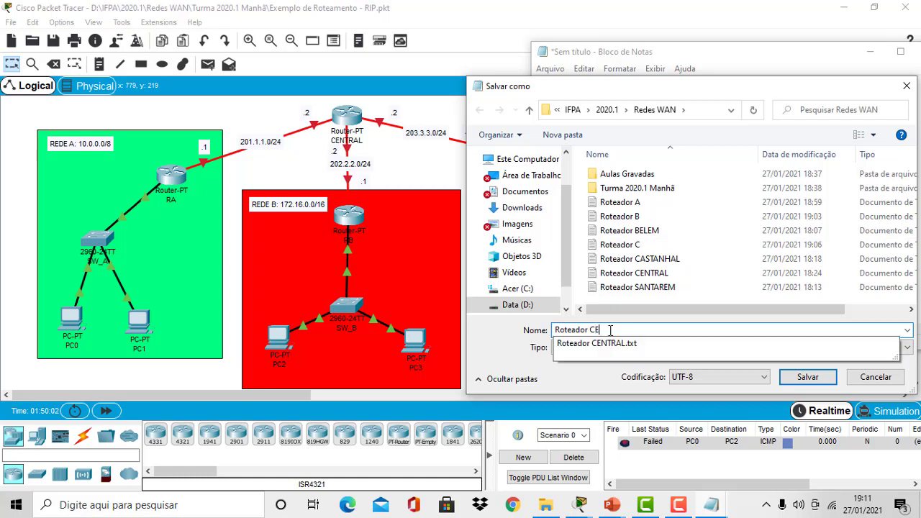
text(NTRAL - RIP)
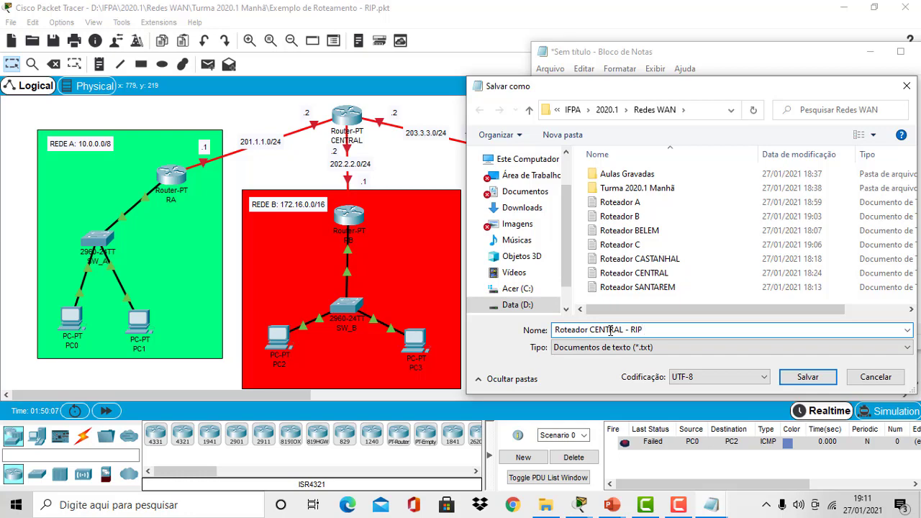
key(Return)
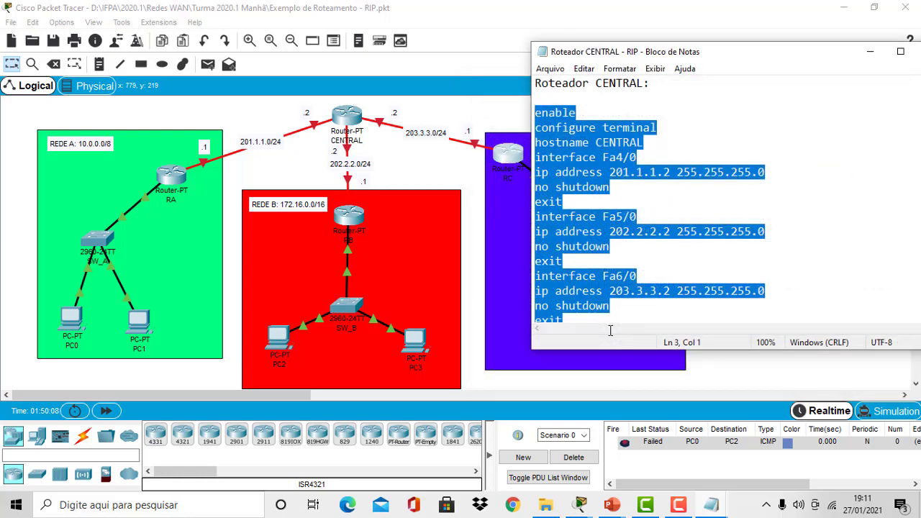
Copy the CENTRAL script's commands from "enable" through "wr" and open the CENTRAL router's command-line interface in Packet Tracer
click(740, 142)
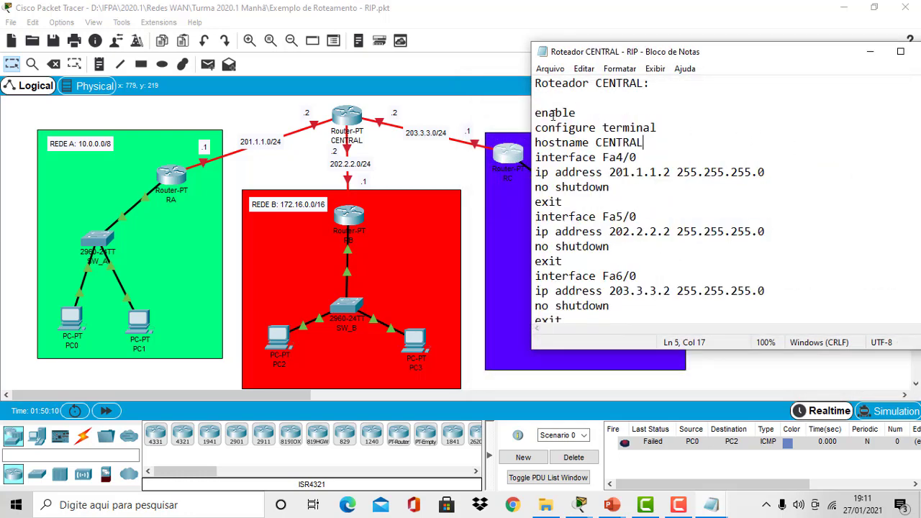
drag(536, 113, 608, 342)
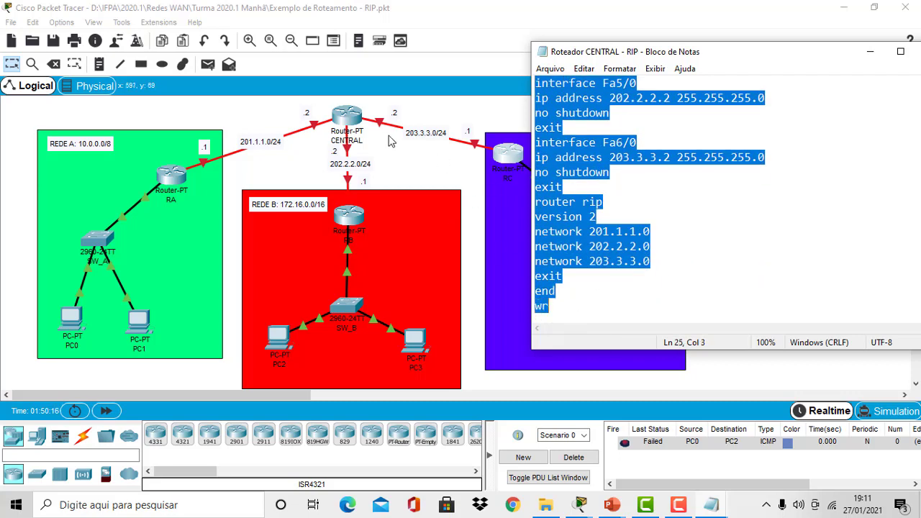
click(354, 122)
click(354, 123)
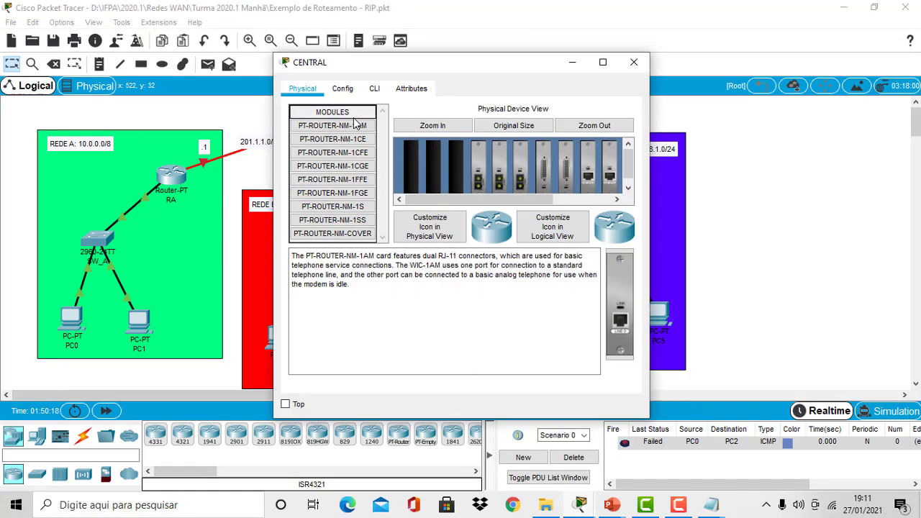
click(379, 90)
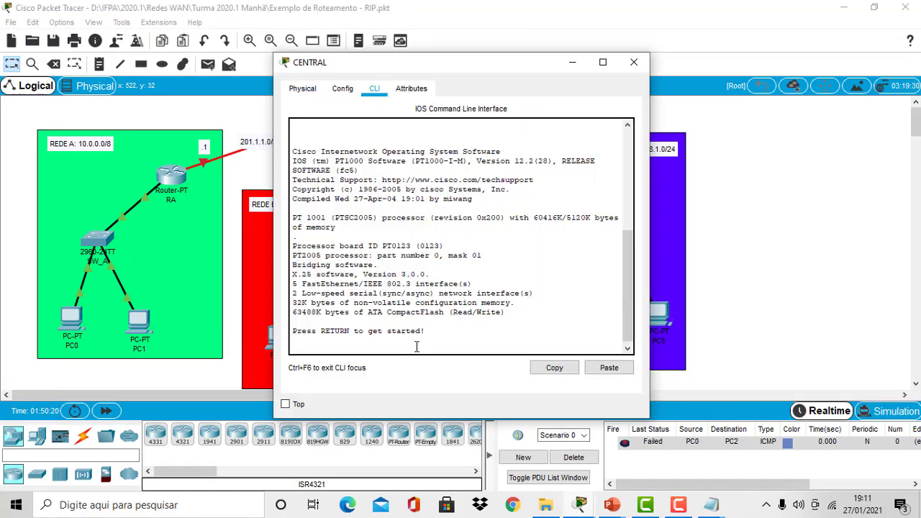
Start CENTRAL's console session, paste the copied RIP script at its prompt to run it, and minimize the router window
key(Return)
key(Return)
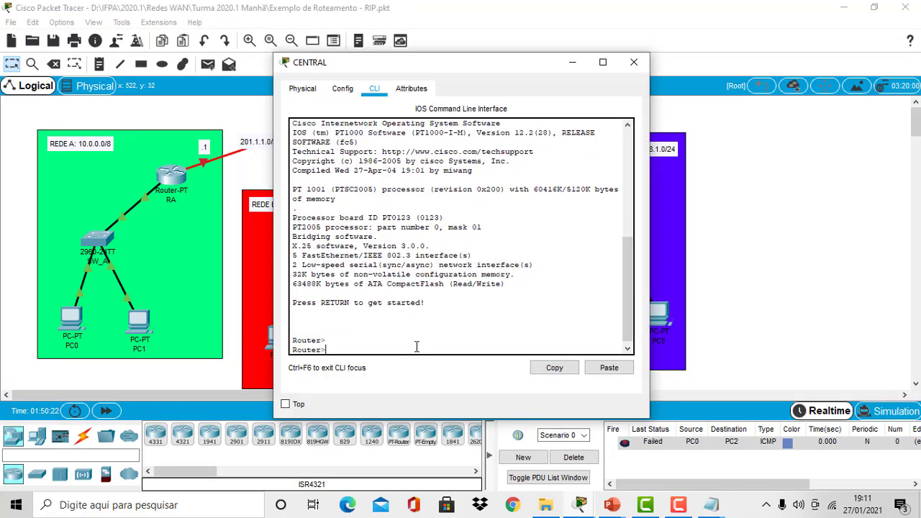
right_click(354, 348)
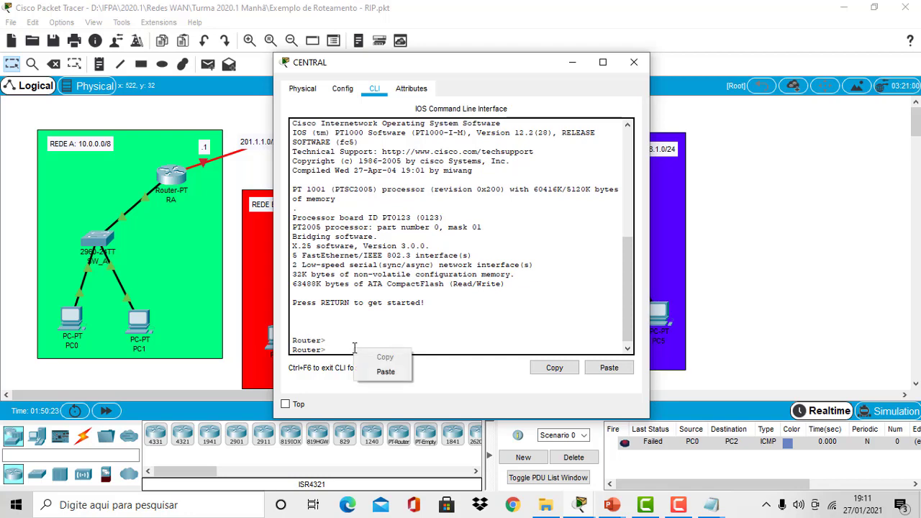
click(394, 373)
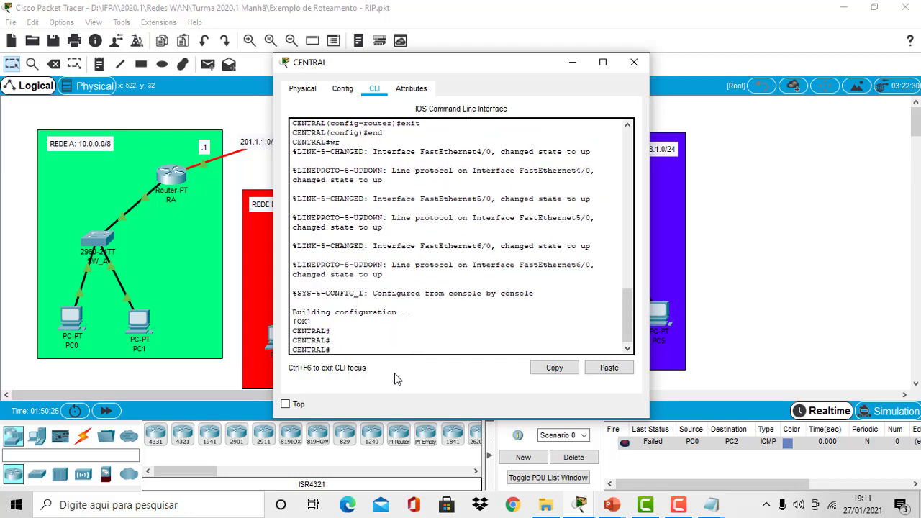
drag(350, 64, 666, 53)
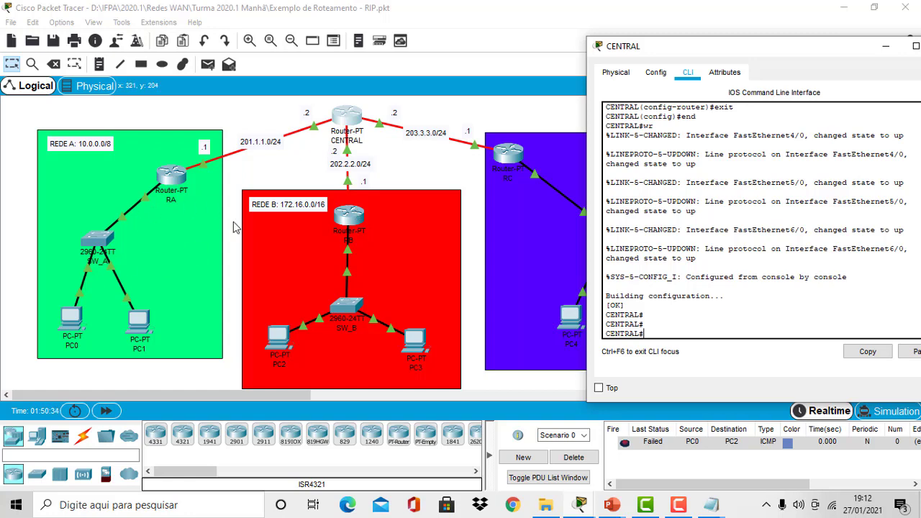
click(886, 46)
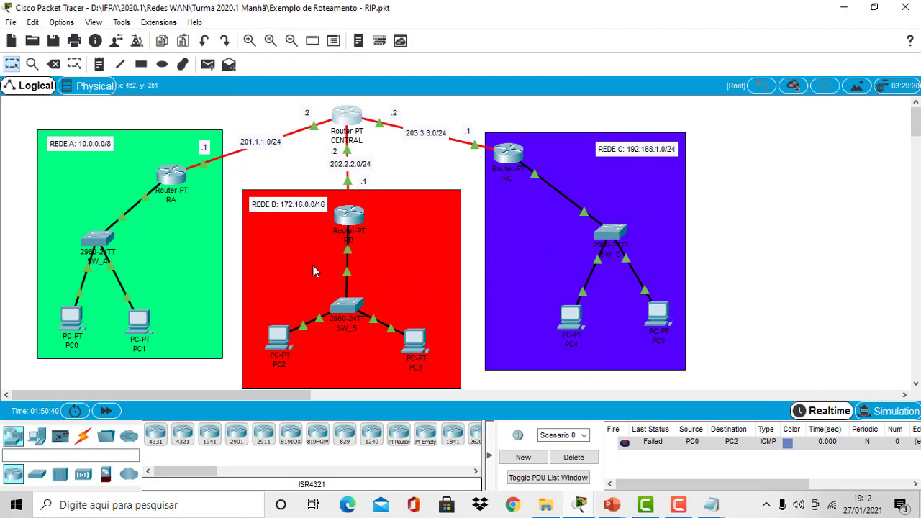
Open router RA's console, enter privileged mode with "enable" and display its routing table with "show ip route"
click(168, 180)
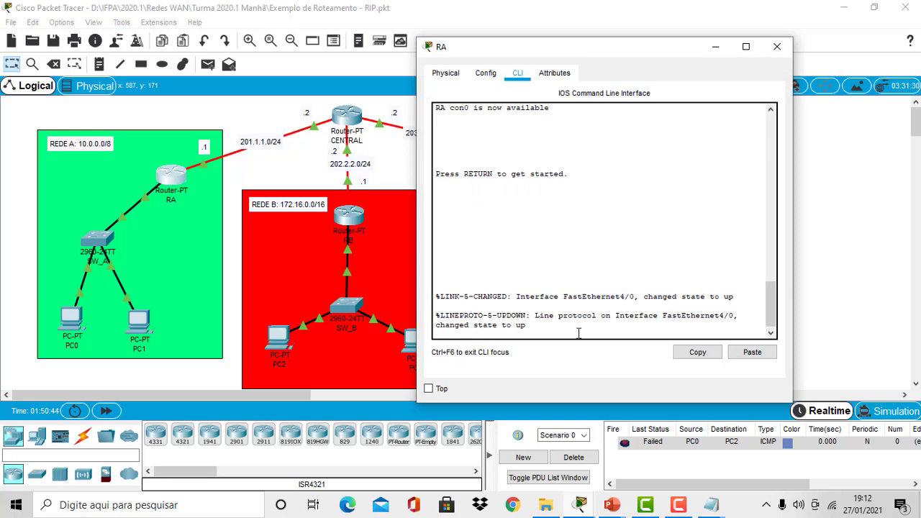
key(Return)
key(Return)
key(Return)
key(Return)
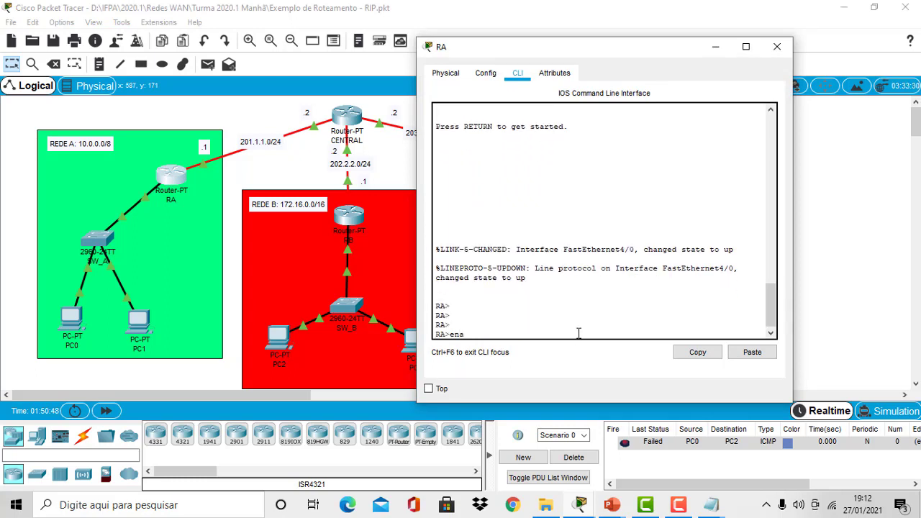
key(Return)
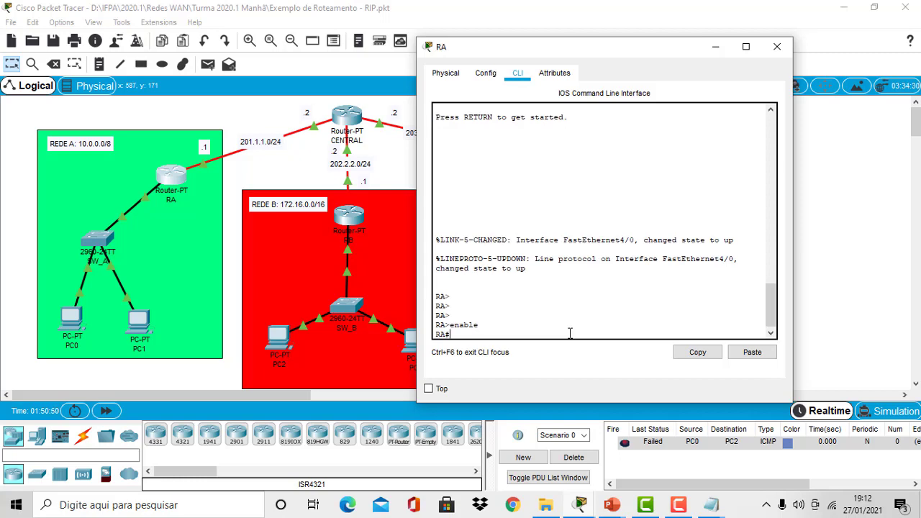
text(show ip route)
key(Return)
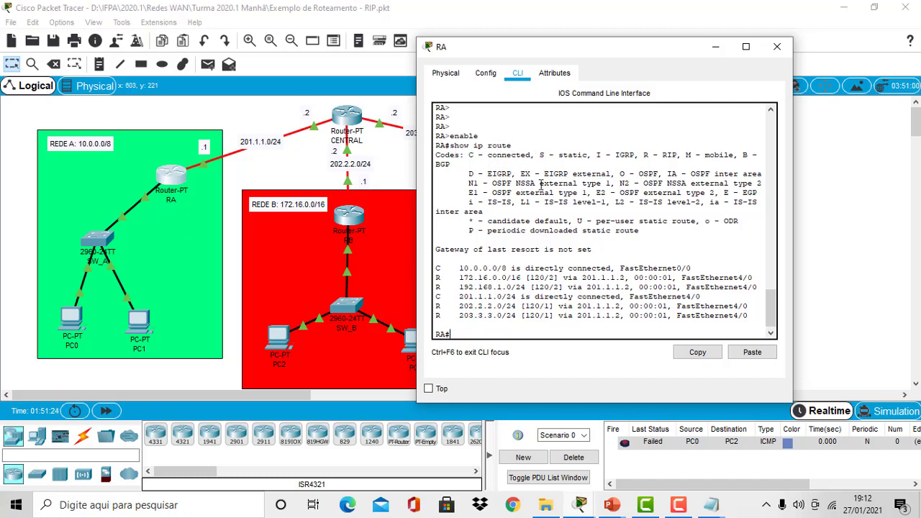
Examine RA's directly connected routes, 10.0.0.0/8 and 201.1.1.0/24, against the connected and static codes in the legend
drag(436, 264, 759, 321)
click(616, 331)
drag(436, 267, 692, 267)
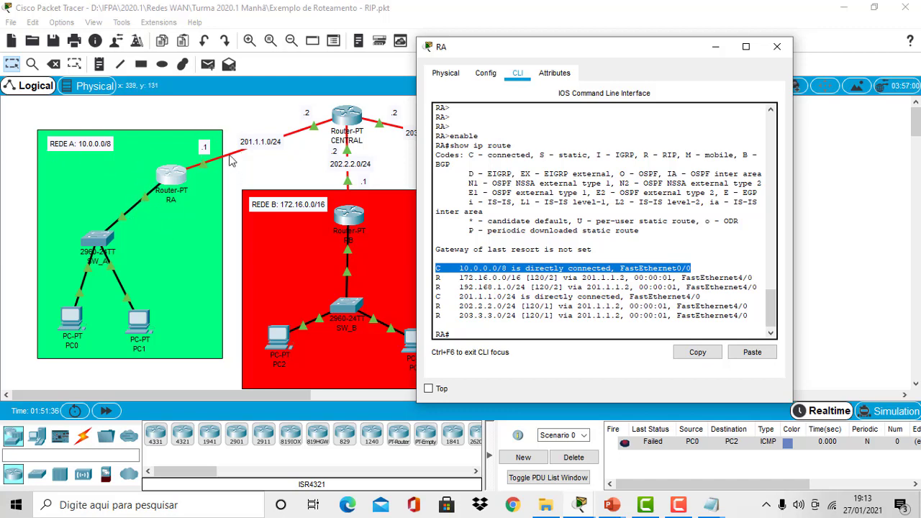
click(436, 296)
drag(436, 296, 703, 295)
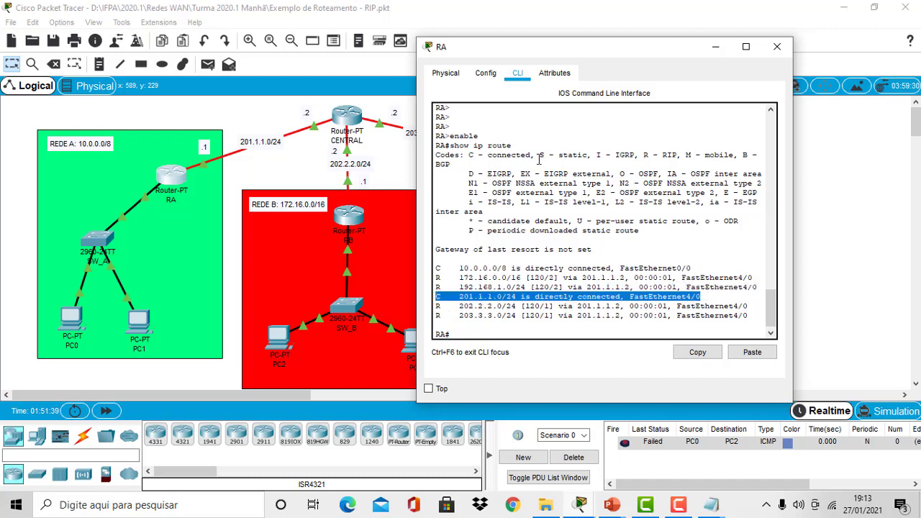
drag(466, 154, 533, 160)
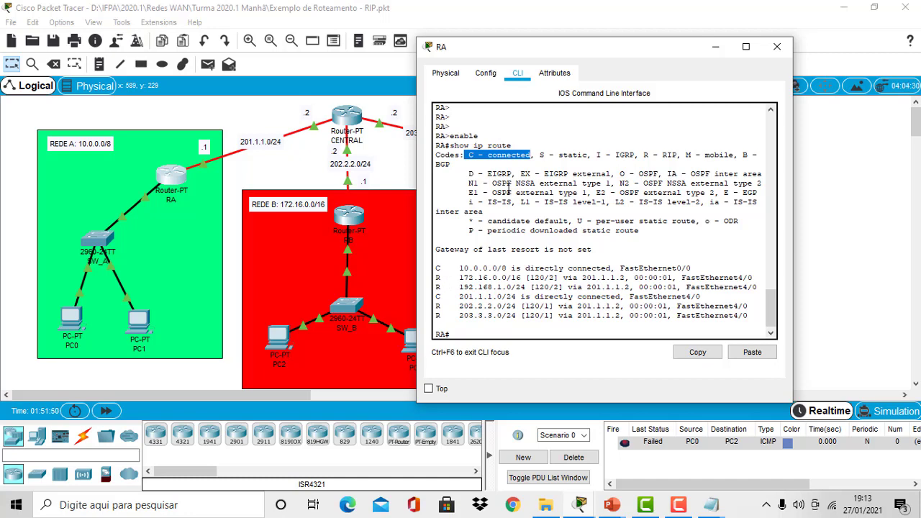
drag(539, 156, 588, 160)
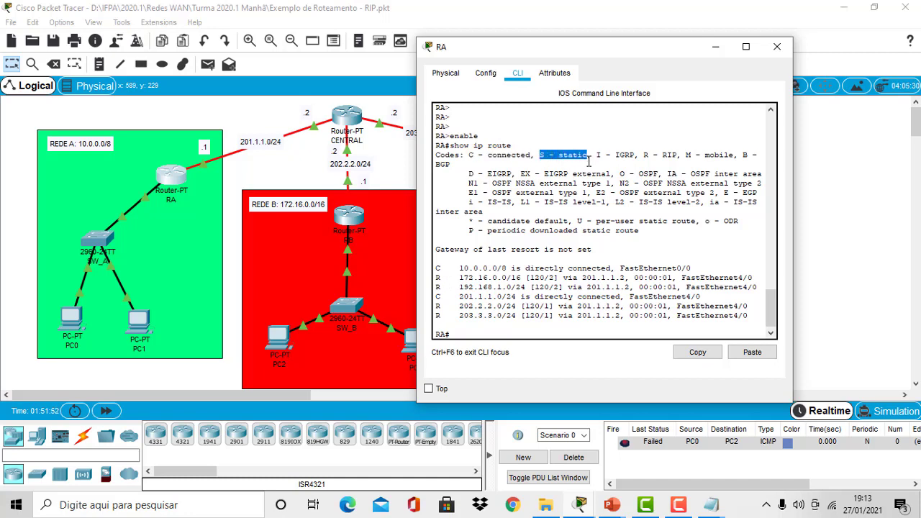
Compare RA's RIP routes for 172.16.0.0/16, 192.168.1.0/24, 202.2.2.0/24 and 203.3.3.0/24 with the topology, and close RA's window
drag(435, 277, 756, 281)
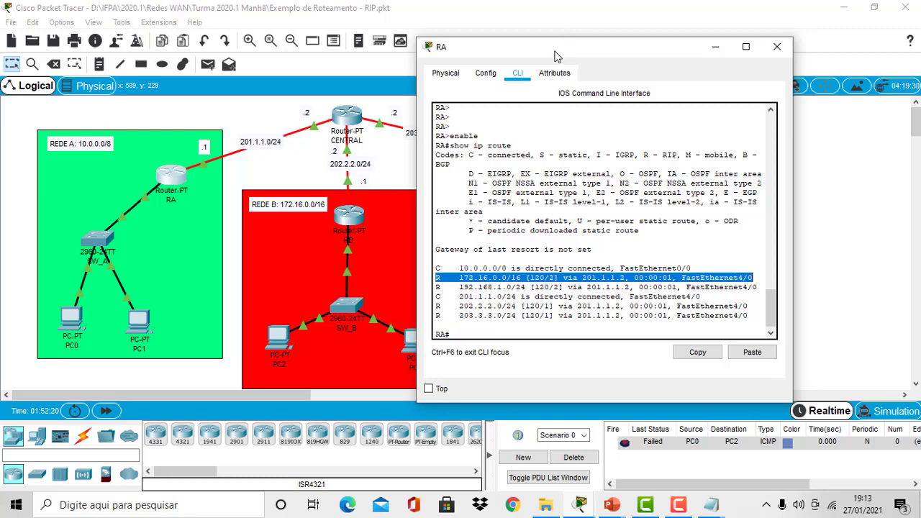
drag(559, 50, 649, 45)
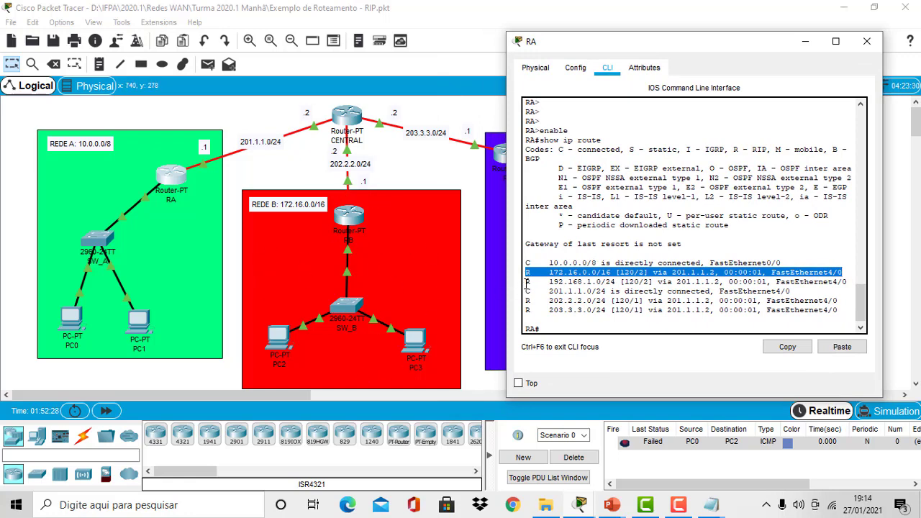
drag(525, 281, 843, 282)
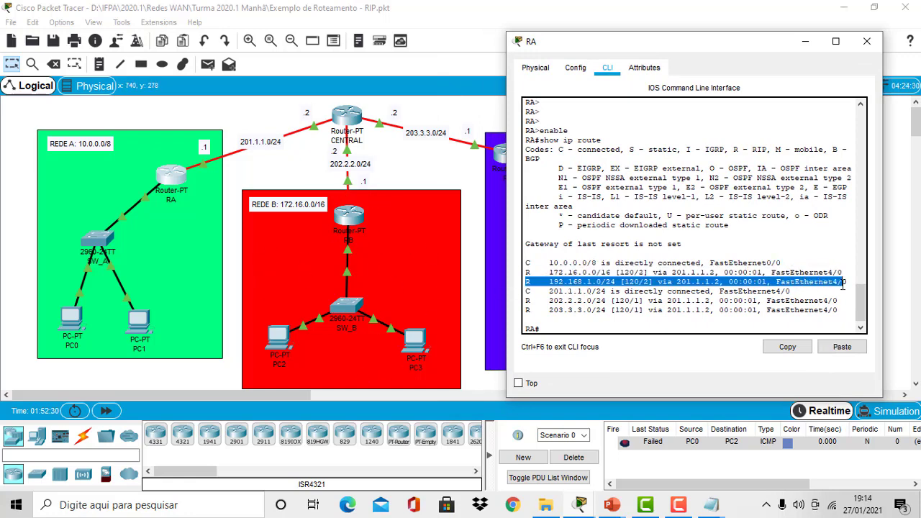
drag(693, 43, 246, 45)
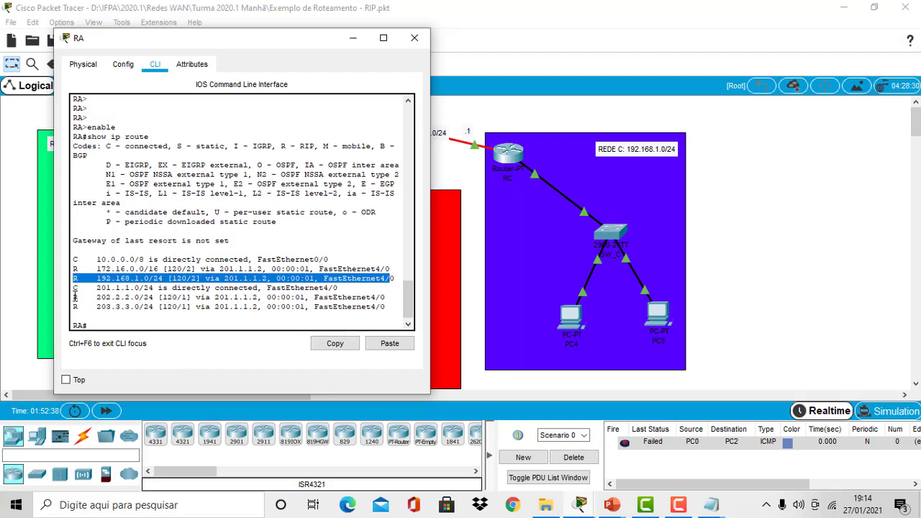
drag(73, 296, 391, 296)
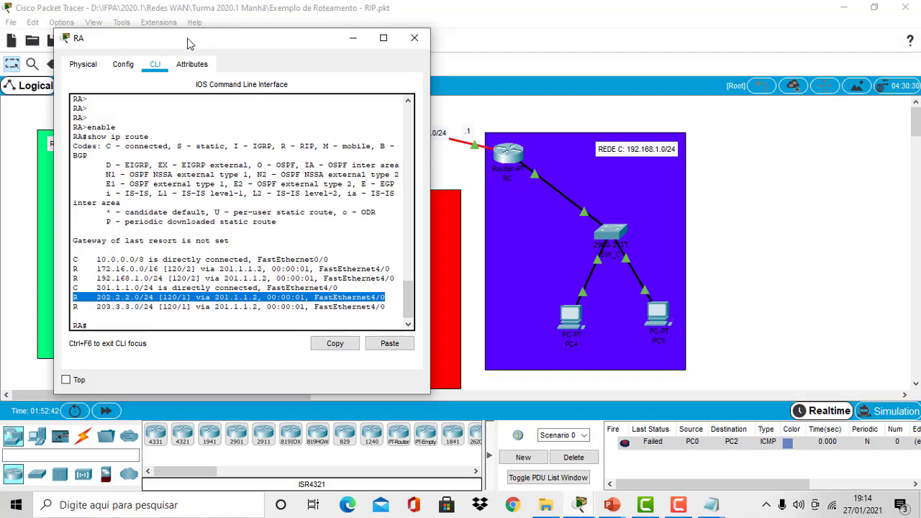
drag(188, 38, 619, 41)
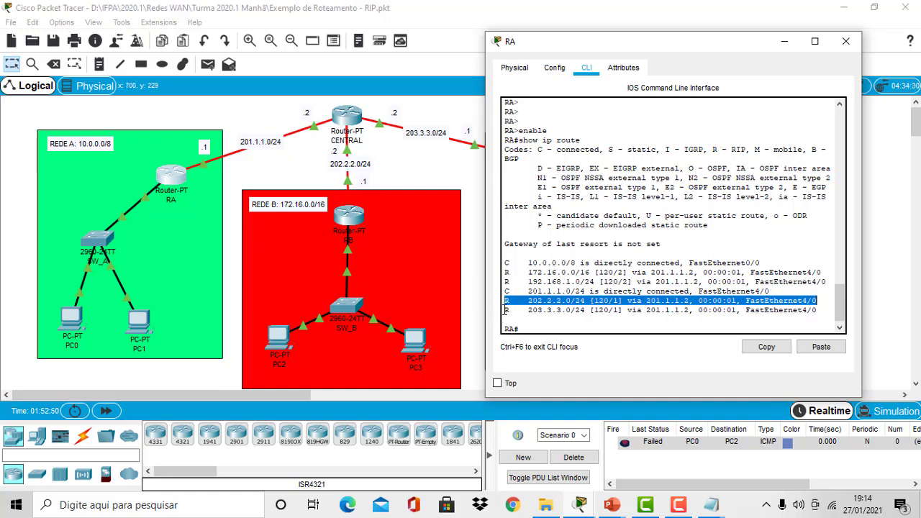
drag(504, 310, 825, 310)
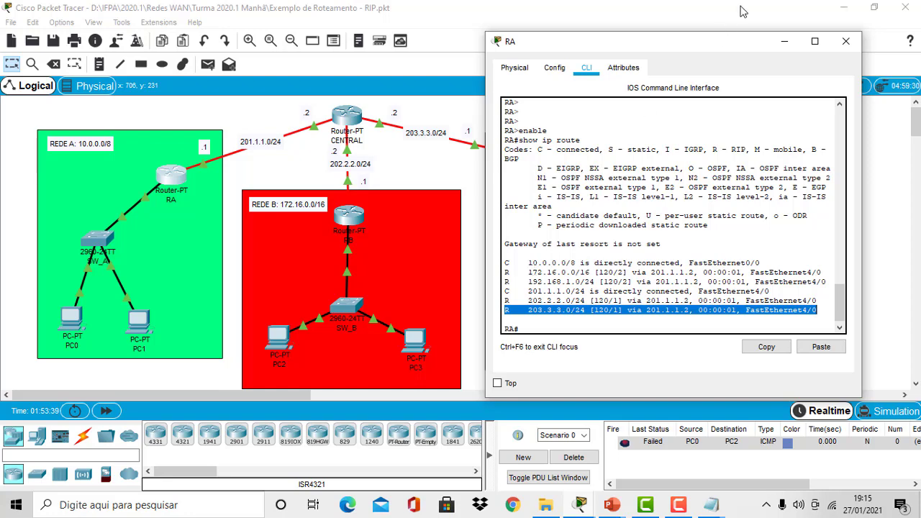
click(845, 41)
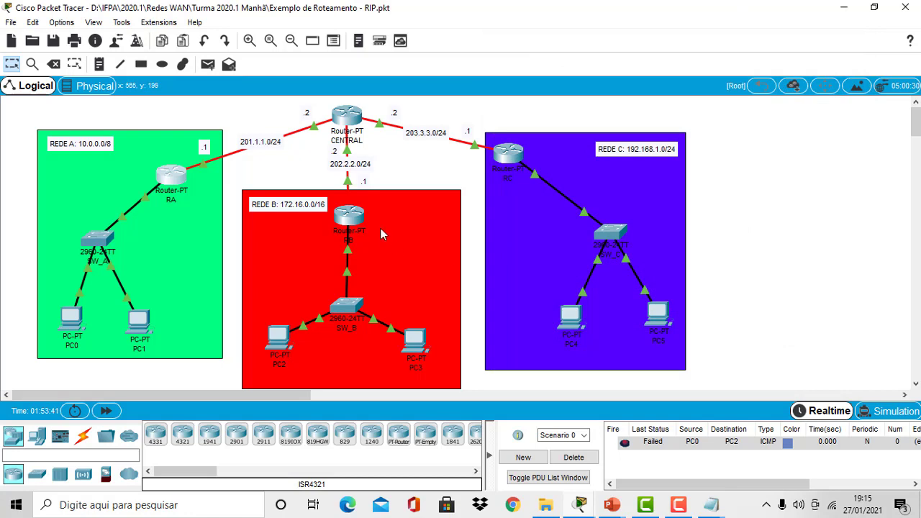
Open router RB's console, enter privileged mode with "enable" and review its routing table with "show ip route"
click(354, 218)
key(Return)
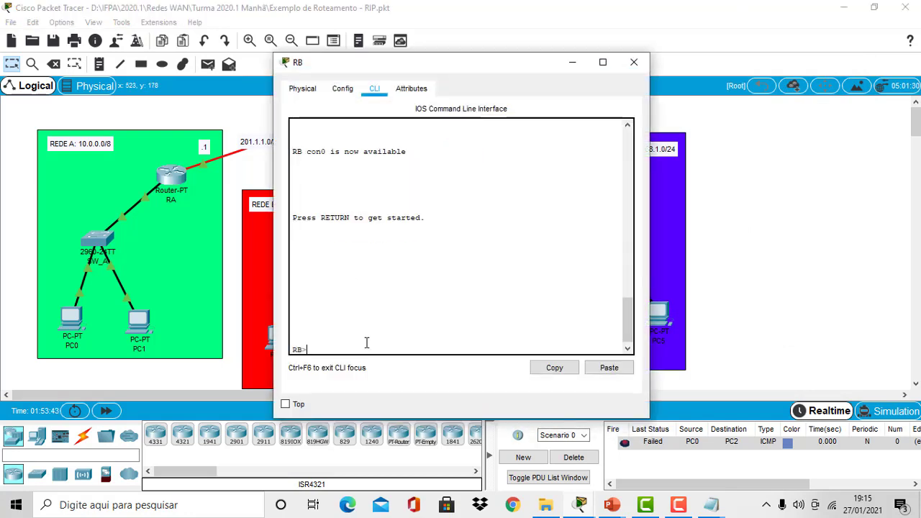
key(Return)
key(Return)
text(enable)
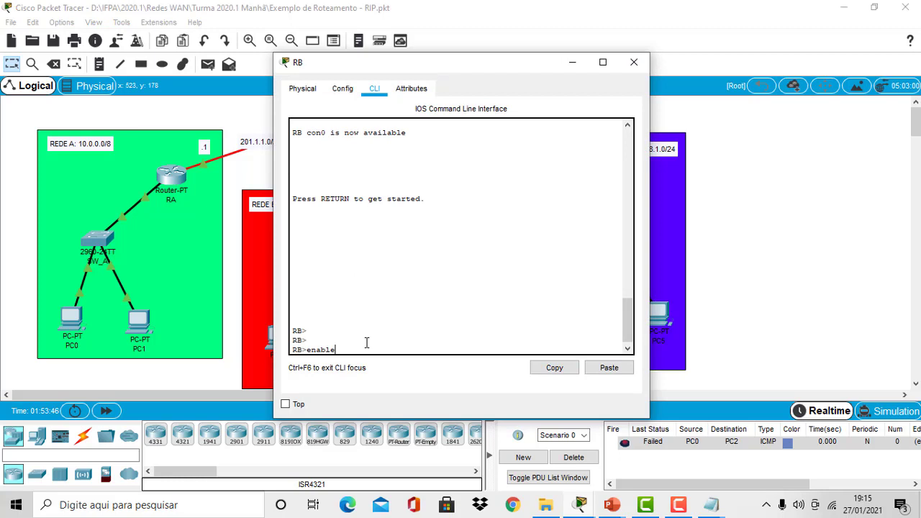
key(Return)
text(show)
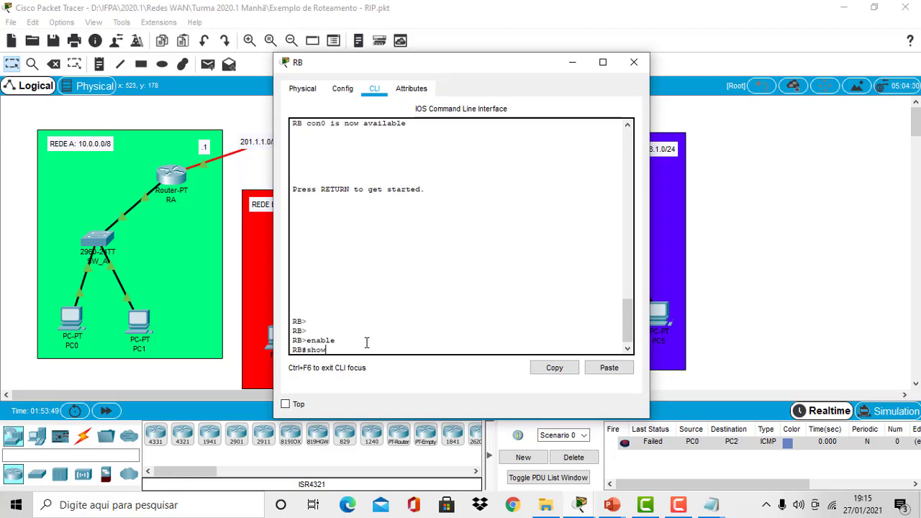
text( ip route)
key(Return)
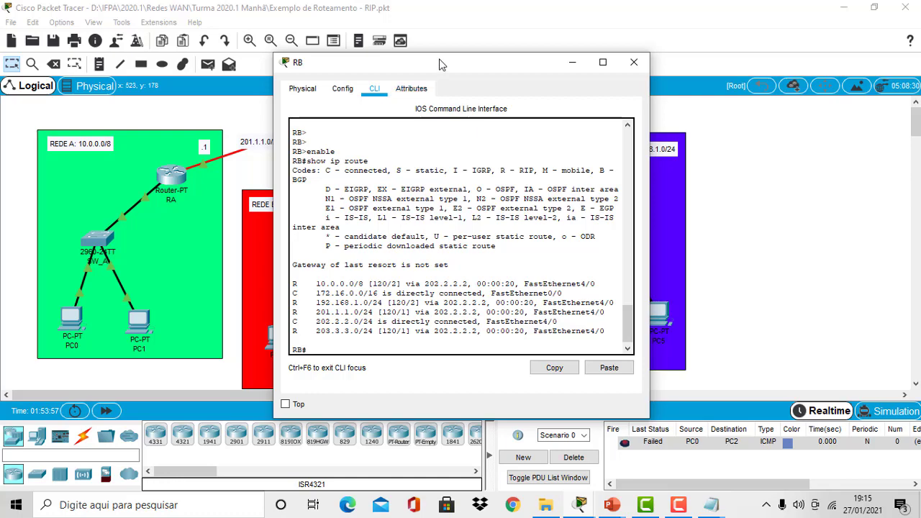
drag(441, 63, 252, 63)
Open router RC's console, review its routing table with "show ip route" and minimize the window
click(502, 144)
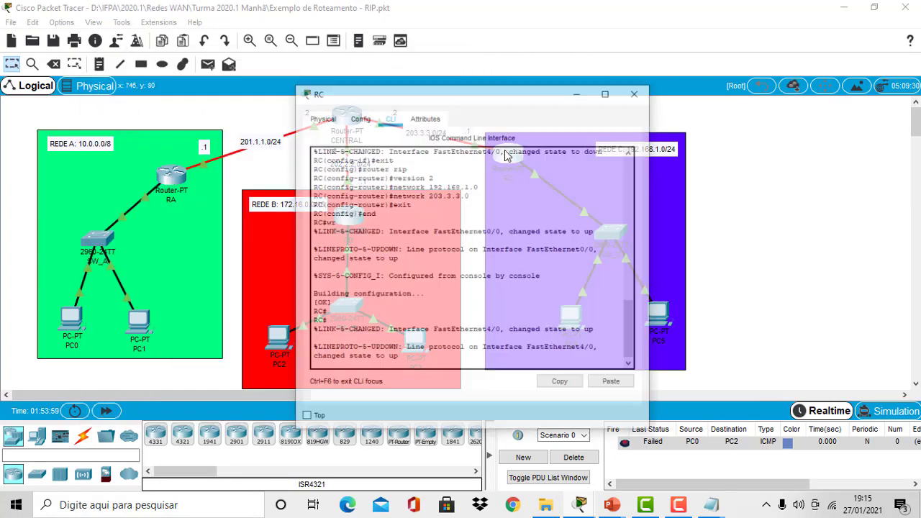
key(Return)
key(Return)
key(Return)
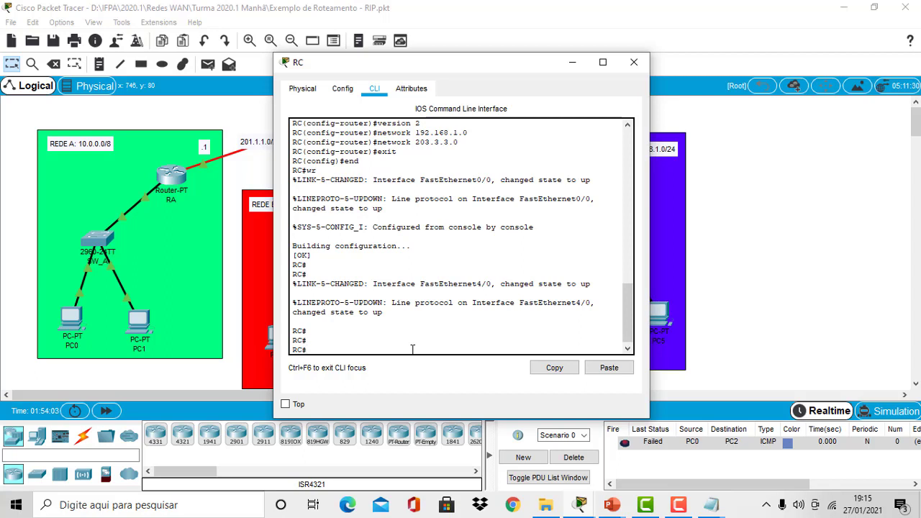
text(show)
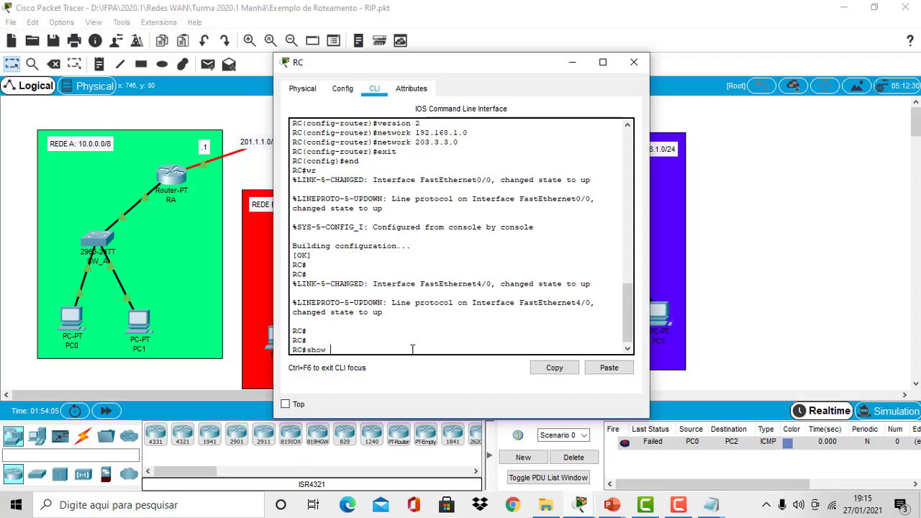
text( ip route)
key(Return)
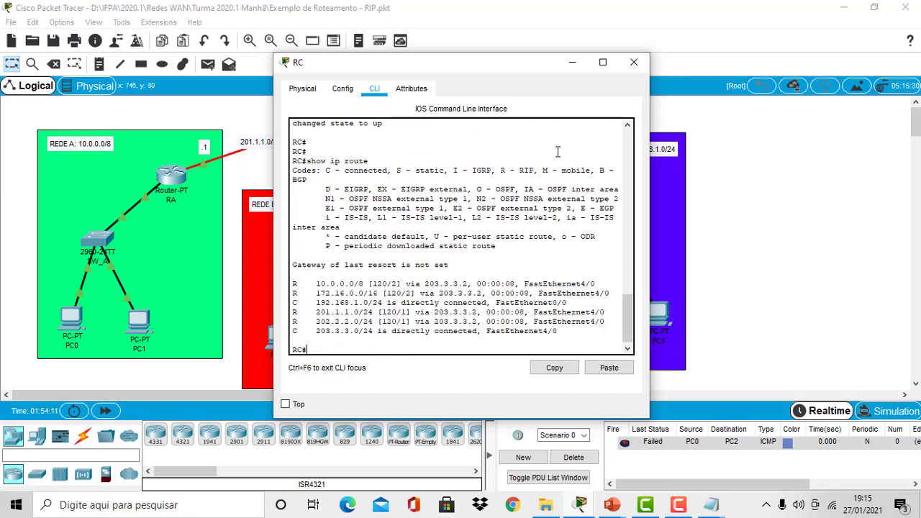
click(572, 62)
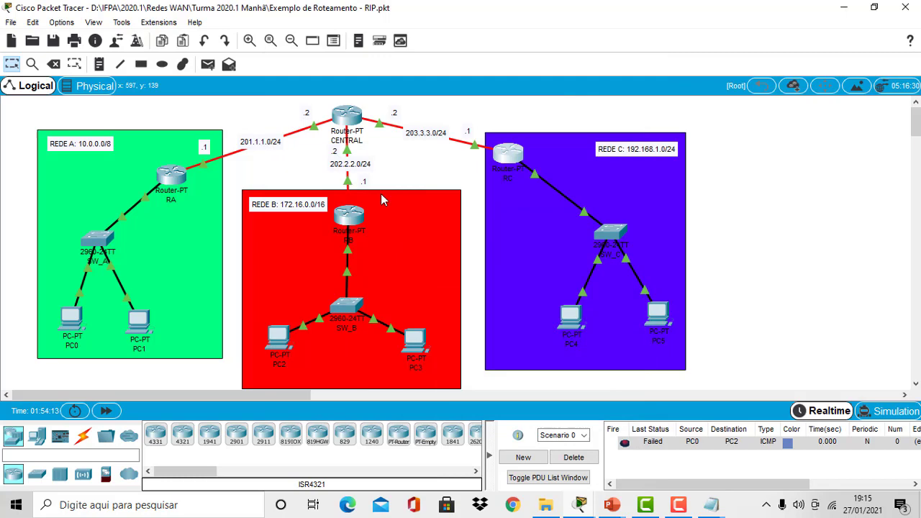
Open the CENTRAL router's console, run "show ip route" and examine the RIP routes to the three LAN networks
click(365, 124)
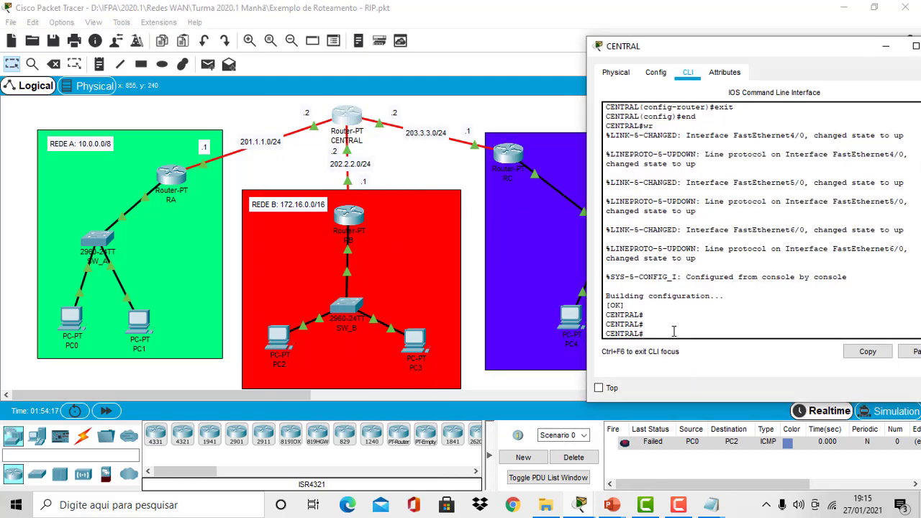
text(show ip route)
key(Return)
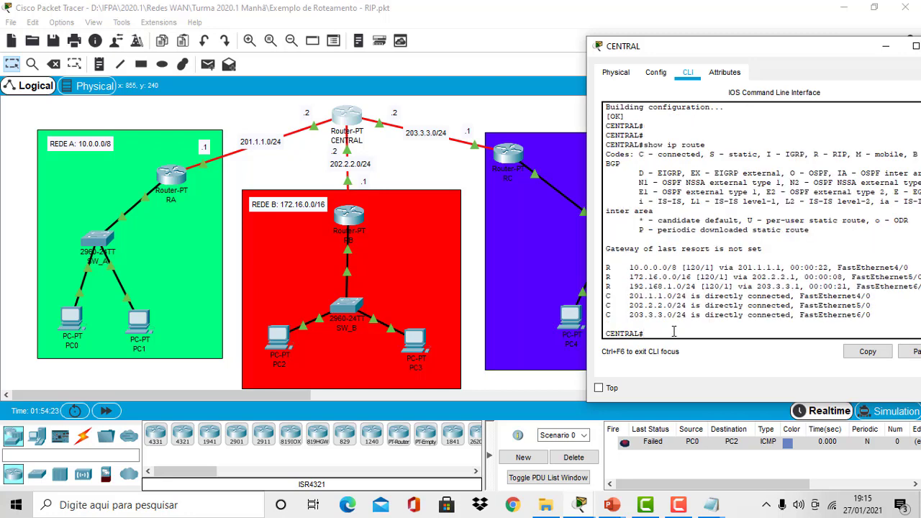
drag(607, 268, 899, 286)
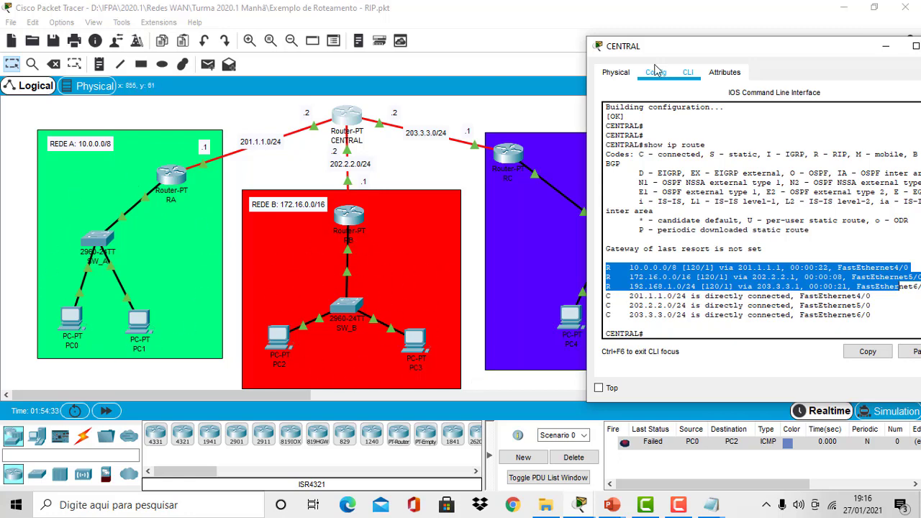
Compare CENTRAL's directly connected routes with the links in the topology, and close its window
drag(816, 48, 323, 49)
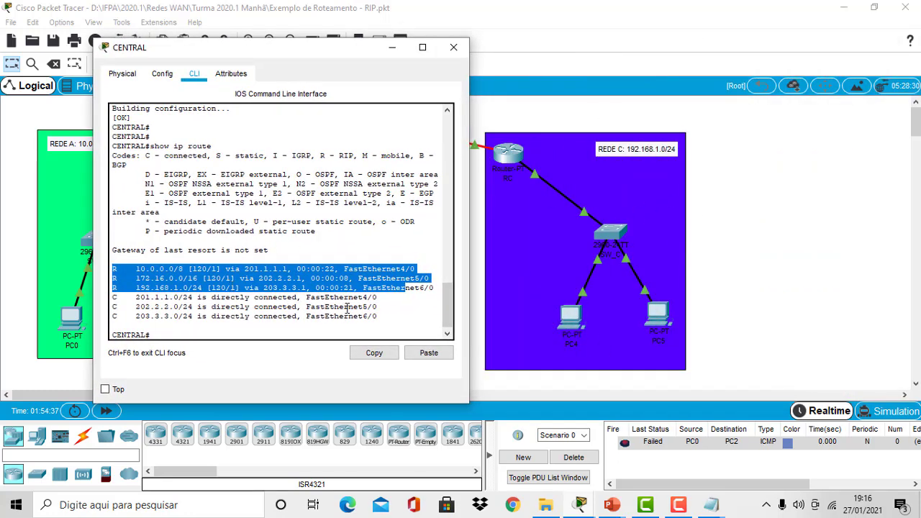
click(112, 298)
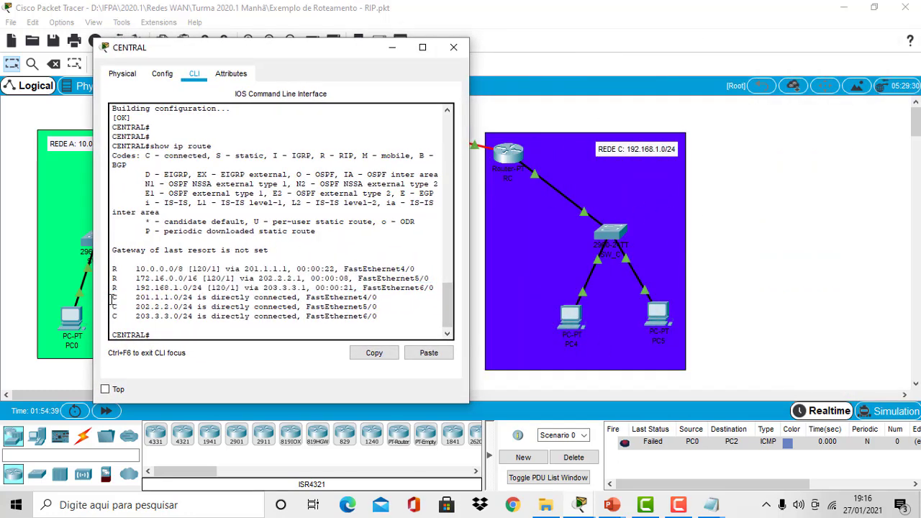
drag(112, 298, 401, 323)
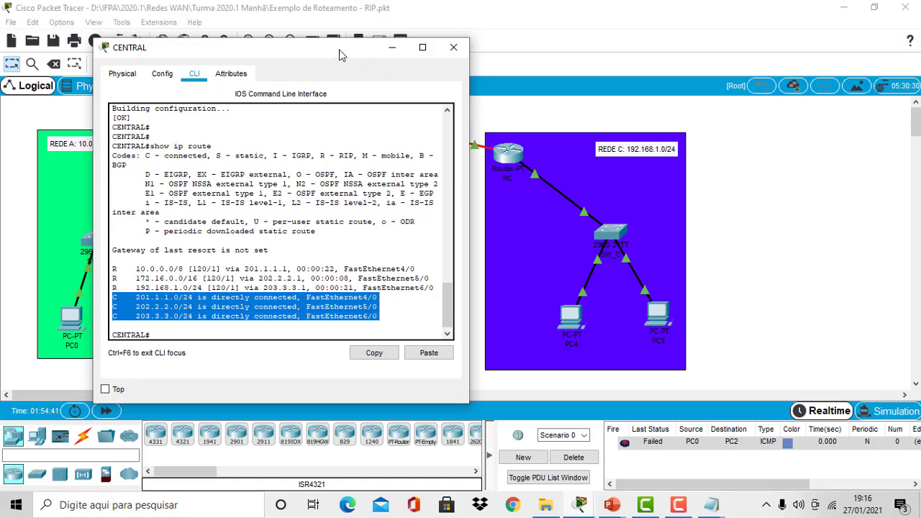
drag(342, 55, 777, 52)
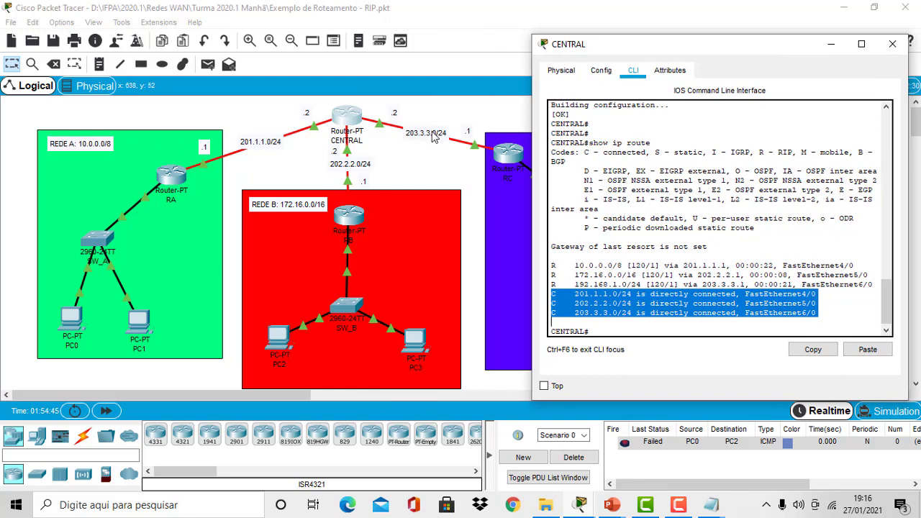
click(892, 44)
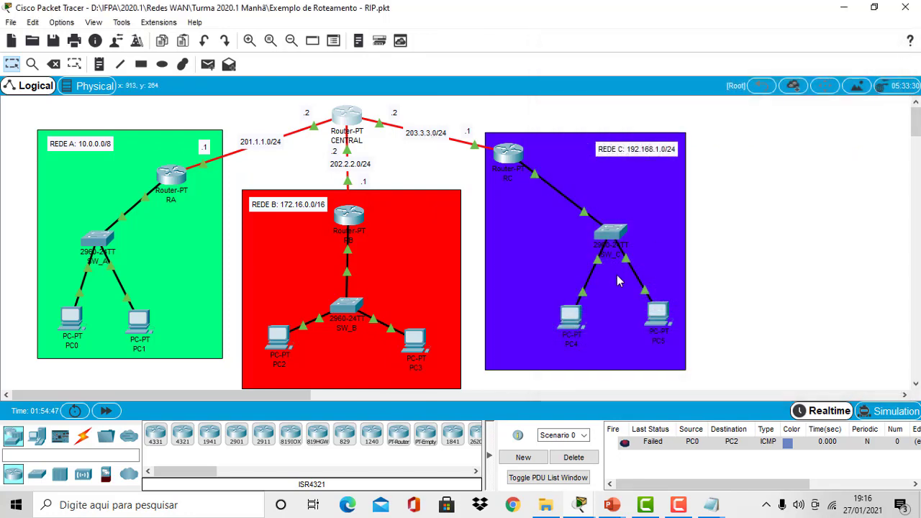
Delete Scenario 0's PDU entry from the simulation list and open the Command Prompt on PC0
click(586, 457)
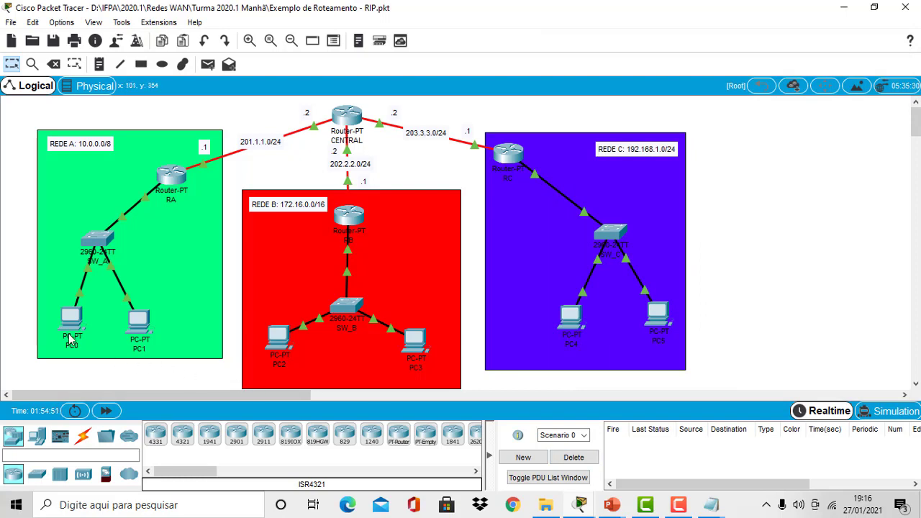
mouse_move(72, 326)
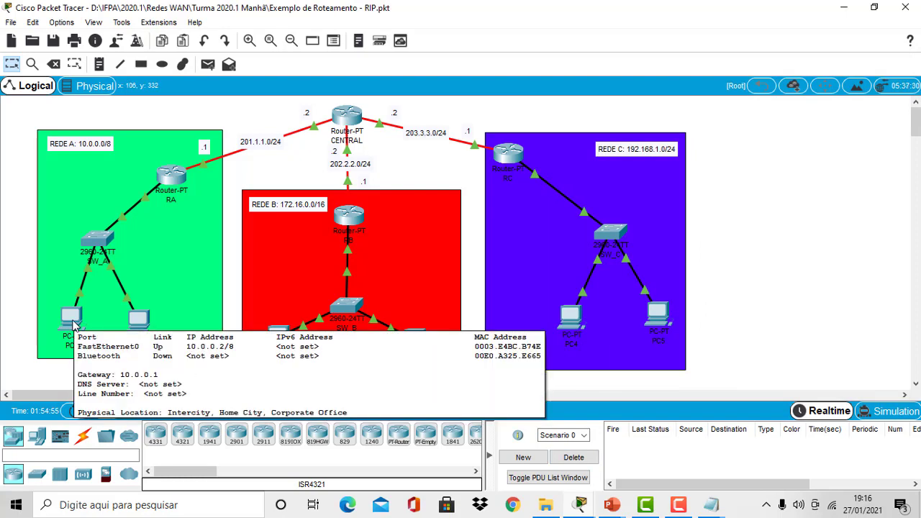
click(72, 325)
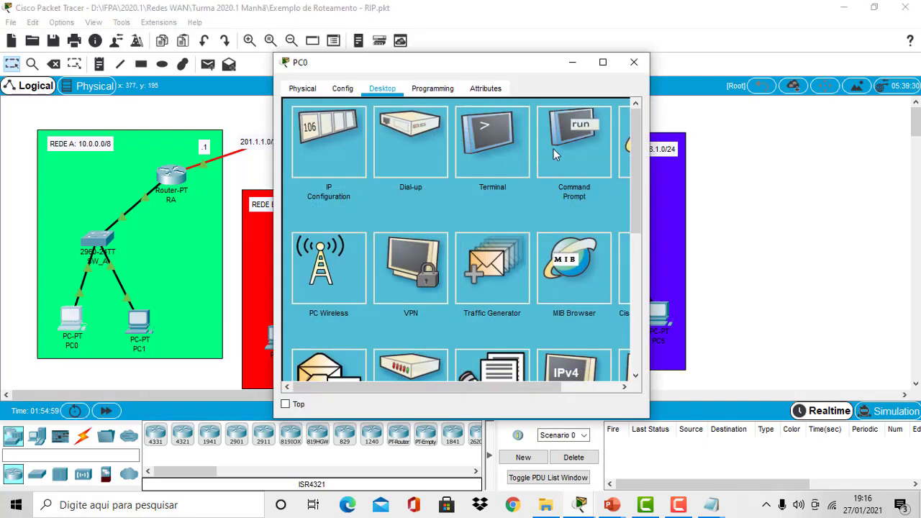
click(569, 144)
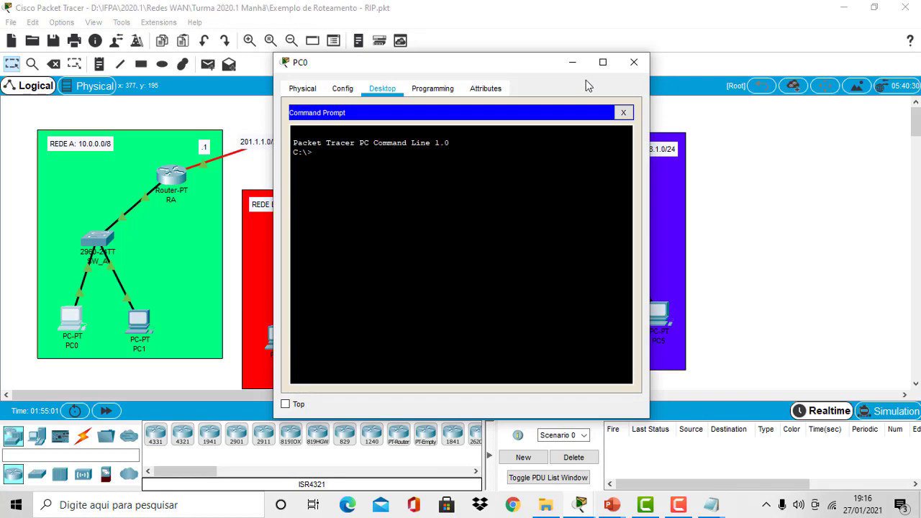
drag(535, 67, 301, 40)
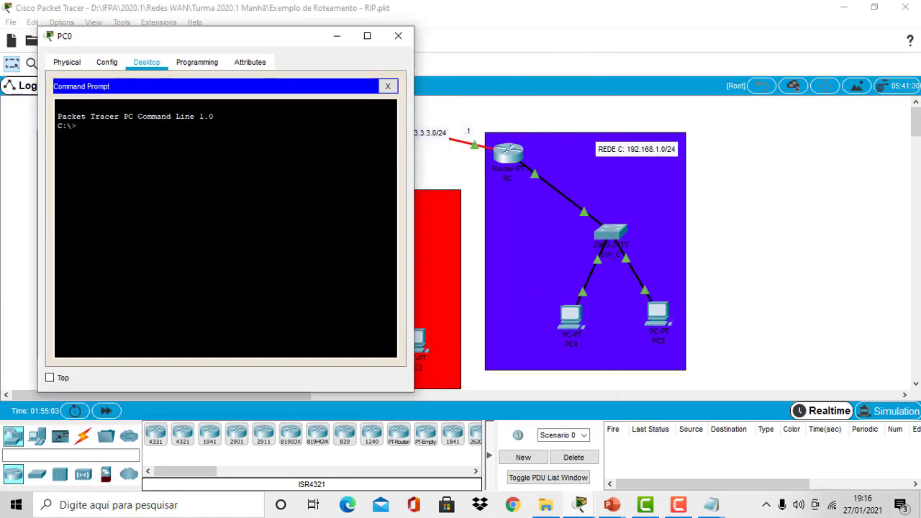
Test connectivity from PC0 to network C with "ping 192.168.1.3"
text(ping)
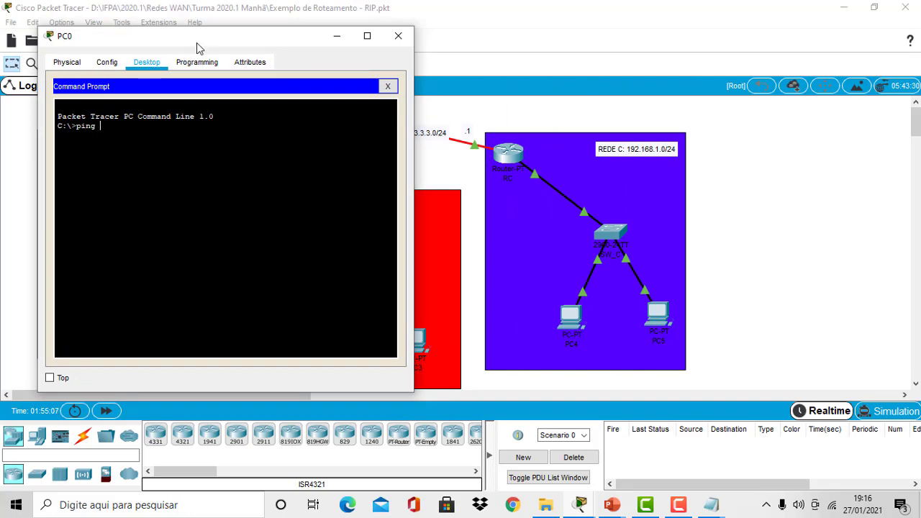
drag(200, 40, 335, 33)
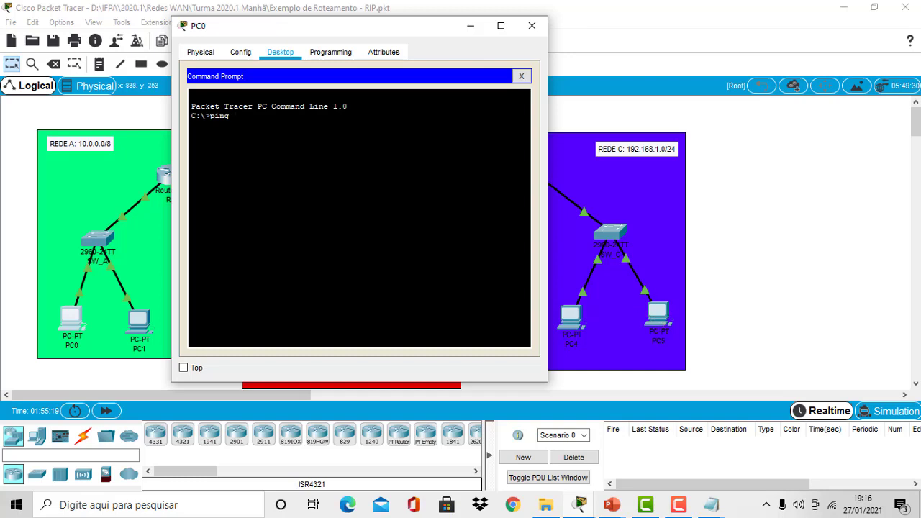
text(192.168.1)
text(.3)
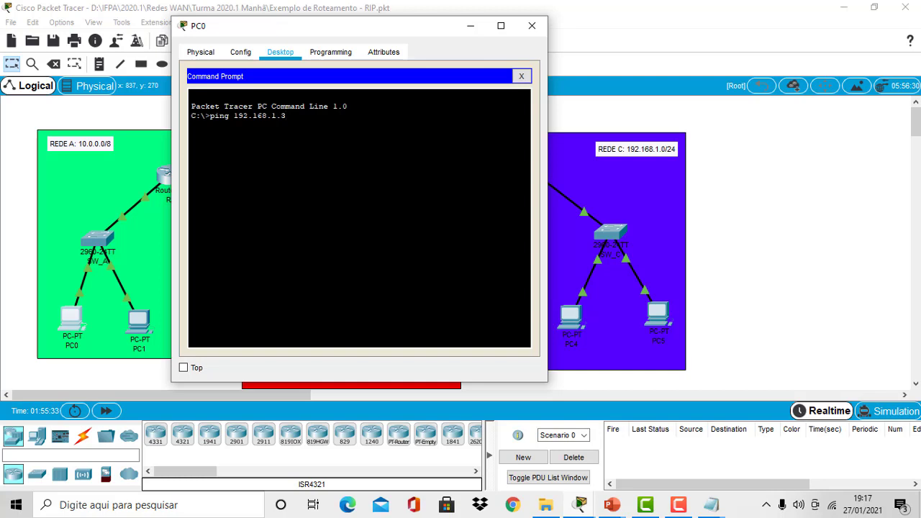
key(Return)
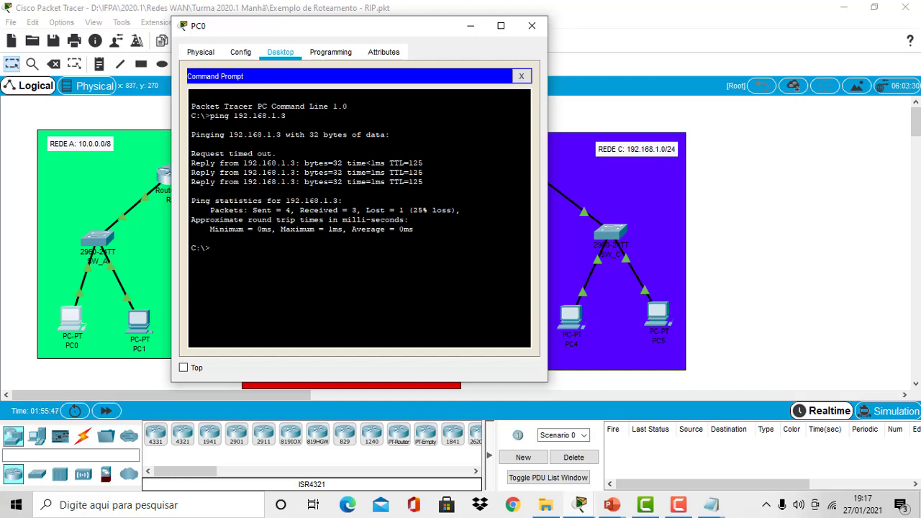
Examine the individual ping response lines from 192.168.1.3 in PC0's Command Prompt
drag(190, 154, 424, 183)
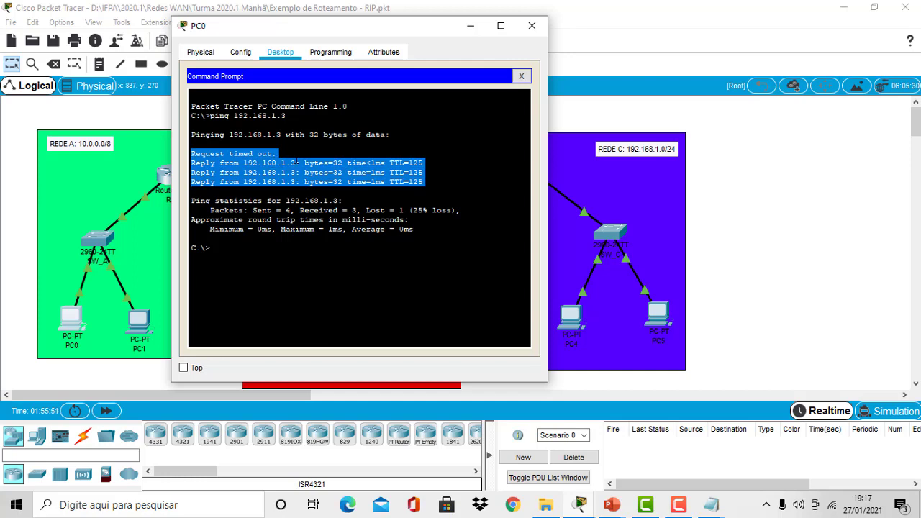
click(278, 181)
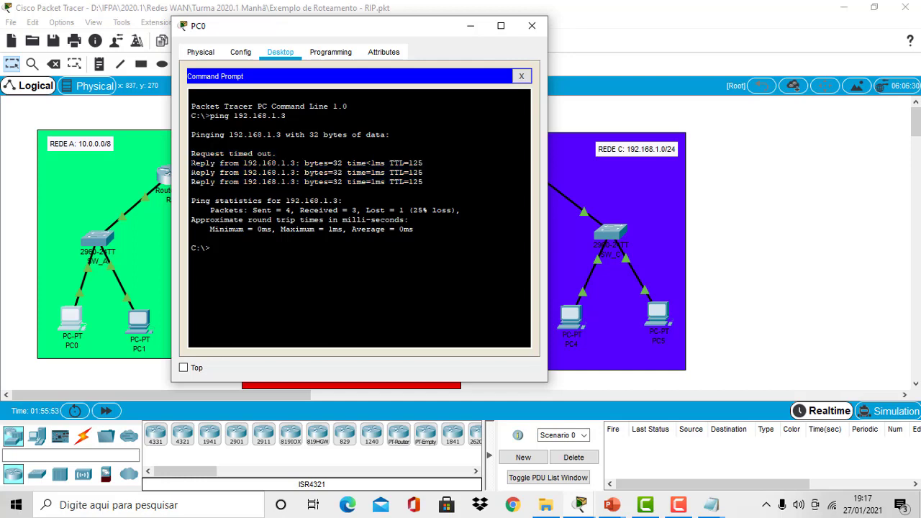
drag(191, 163, 423, 182)
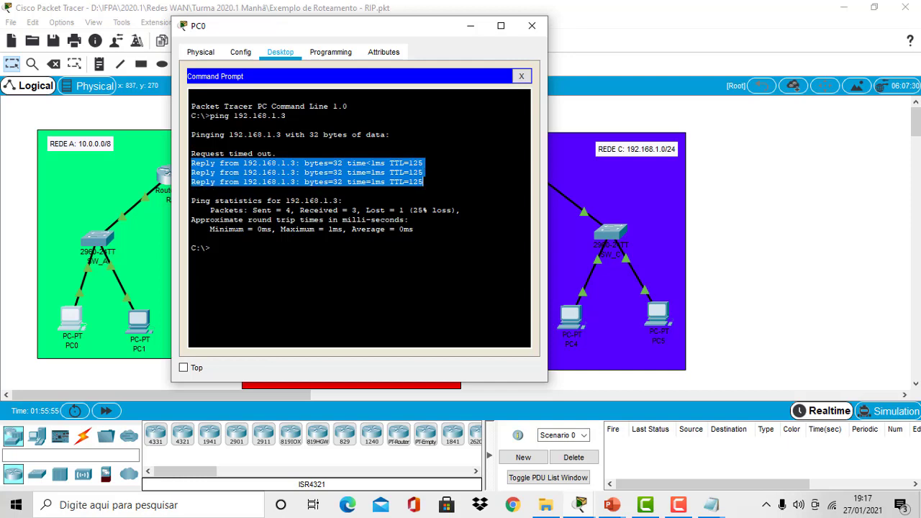